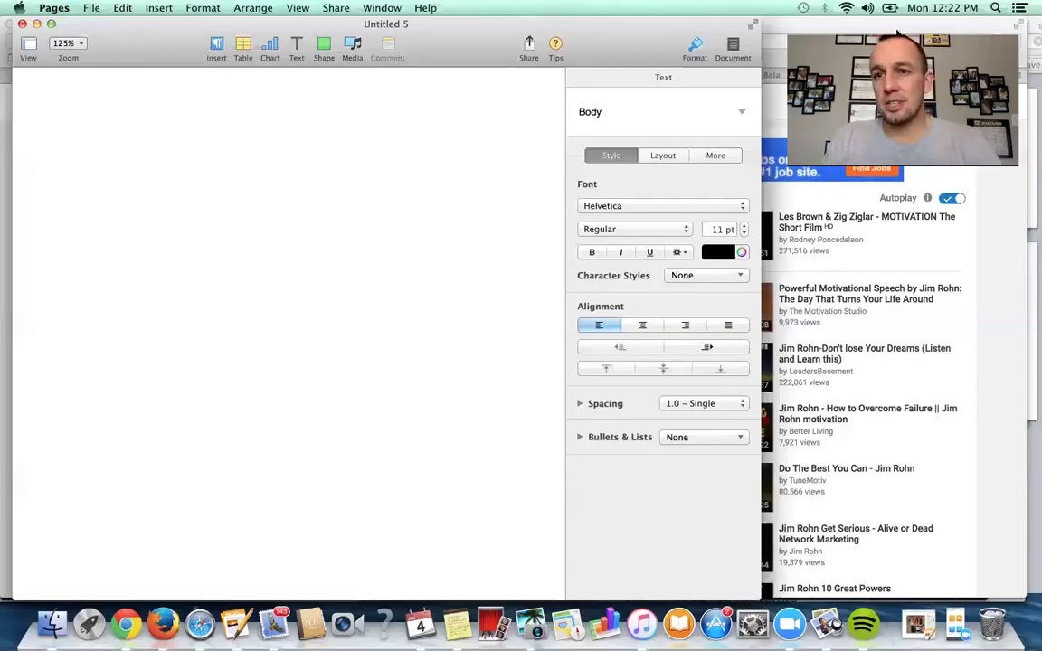
Step: Widen the Pages window so the blank Untitled 5 page and its inspector both fit on screen
drag(898, 34, 857, 27)
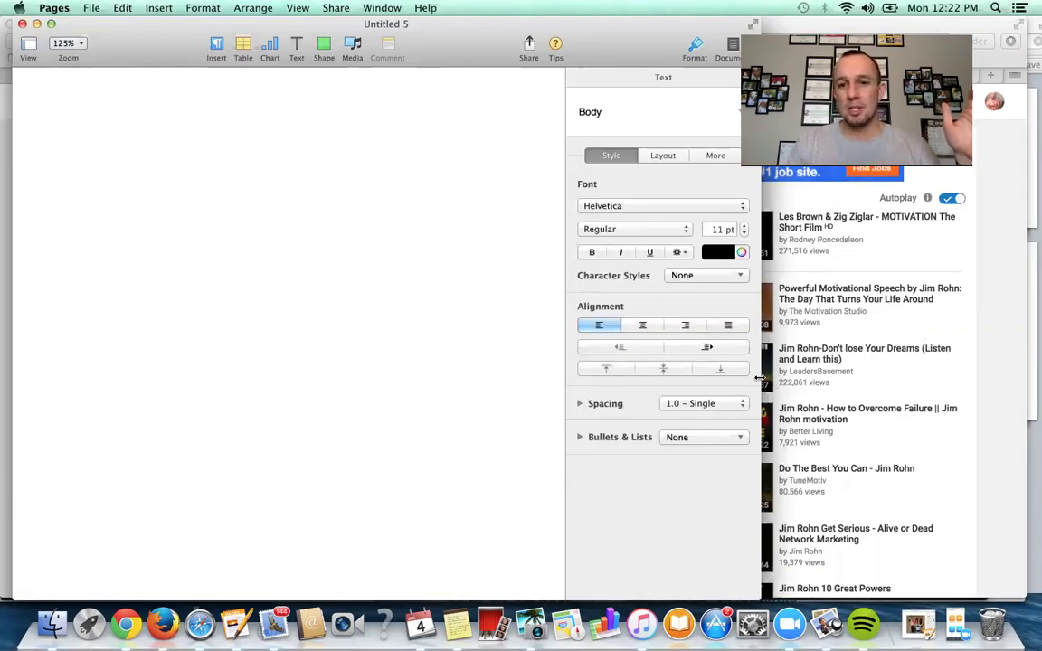
drag(761, 378, 954, 380)
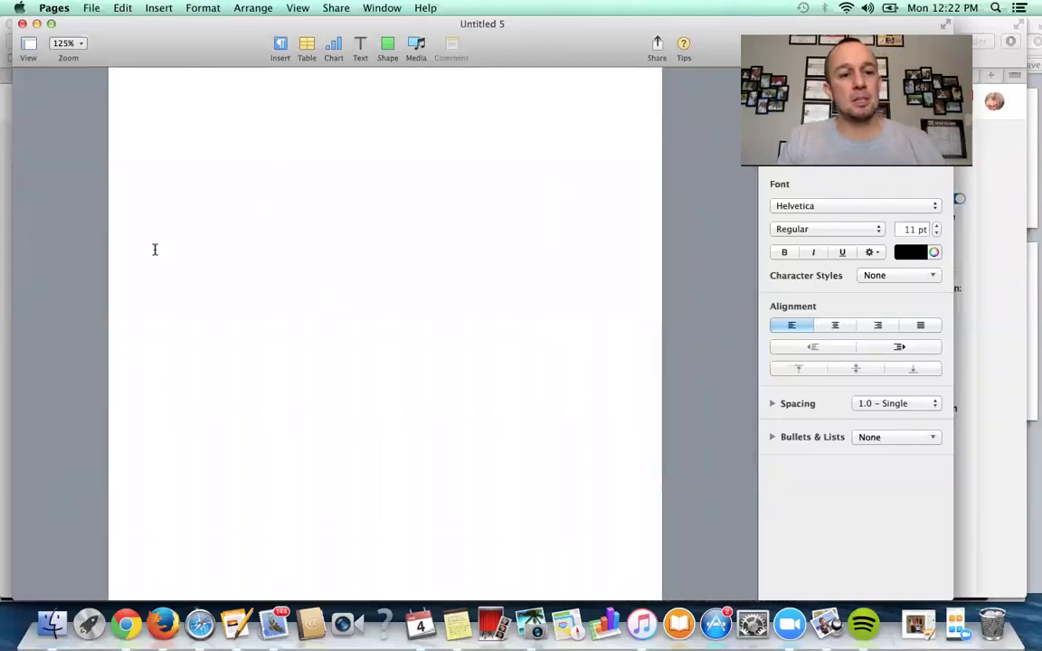
click(992, 442)
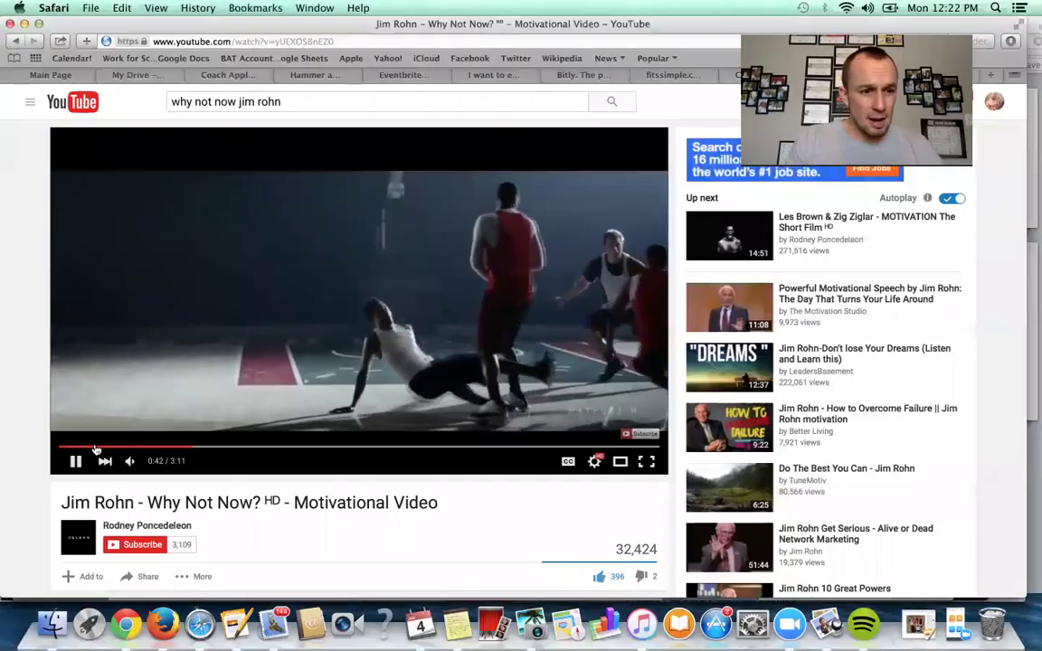
key(space)
click(235, 624)
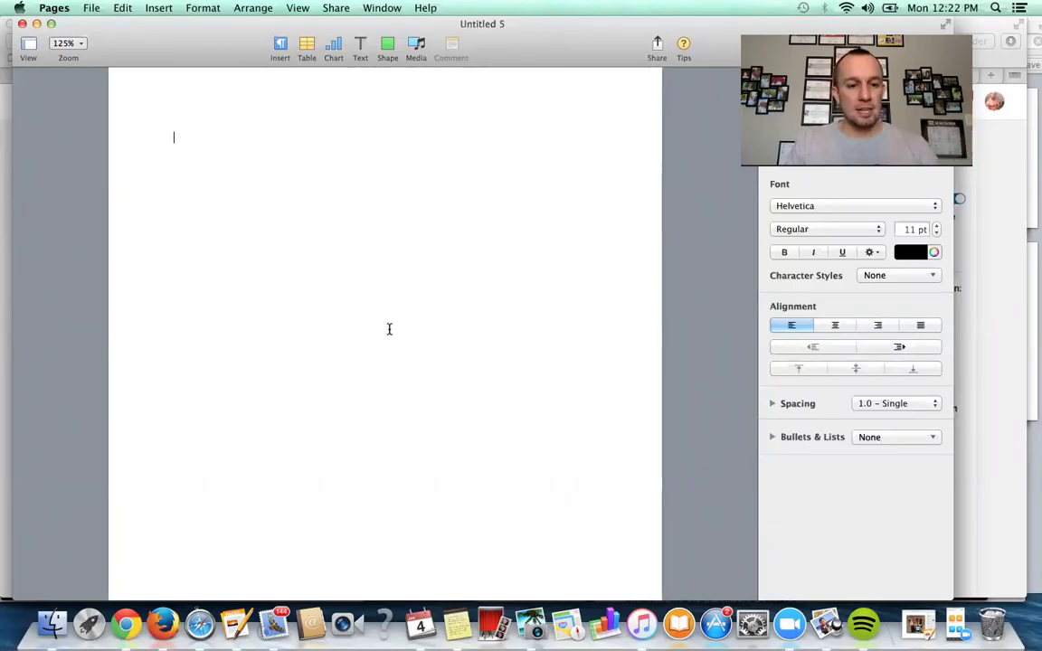
Step: Launch iPhoto on its Last Import photos and position its window beside the Pages document
click(531, 624)
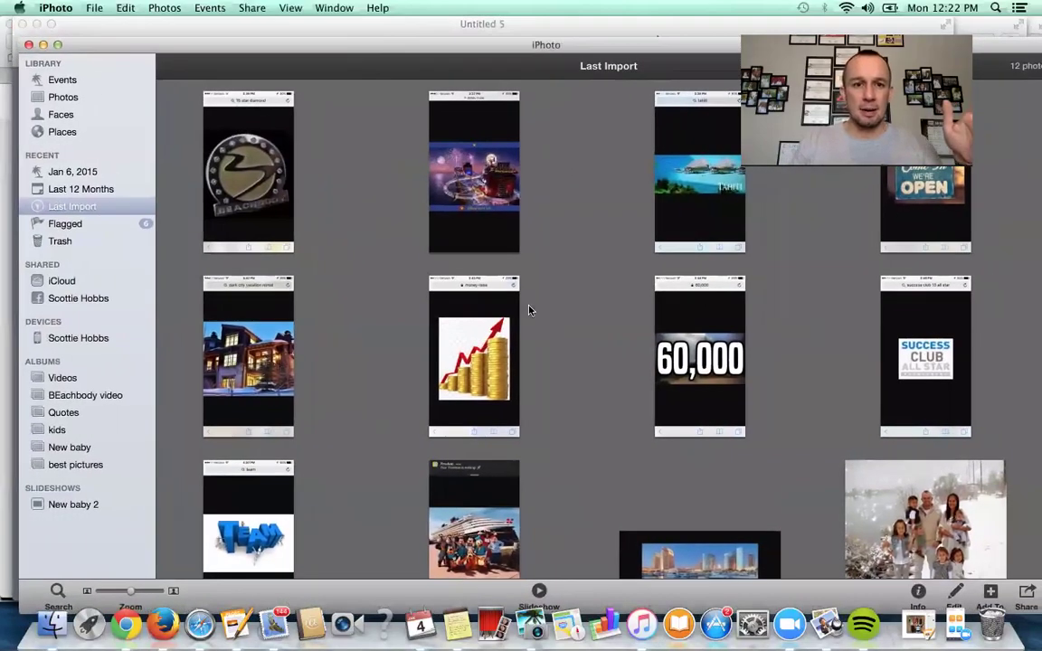
scroll(527, 307, down, 2)
scroll(551, 452, up, 3)
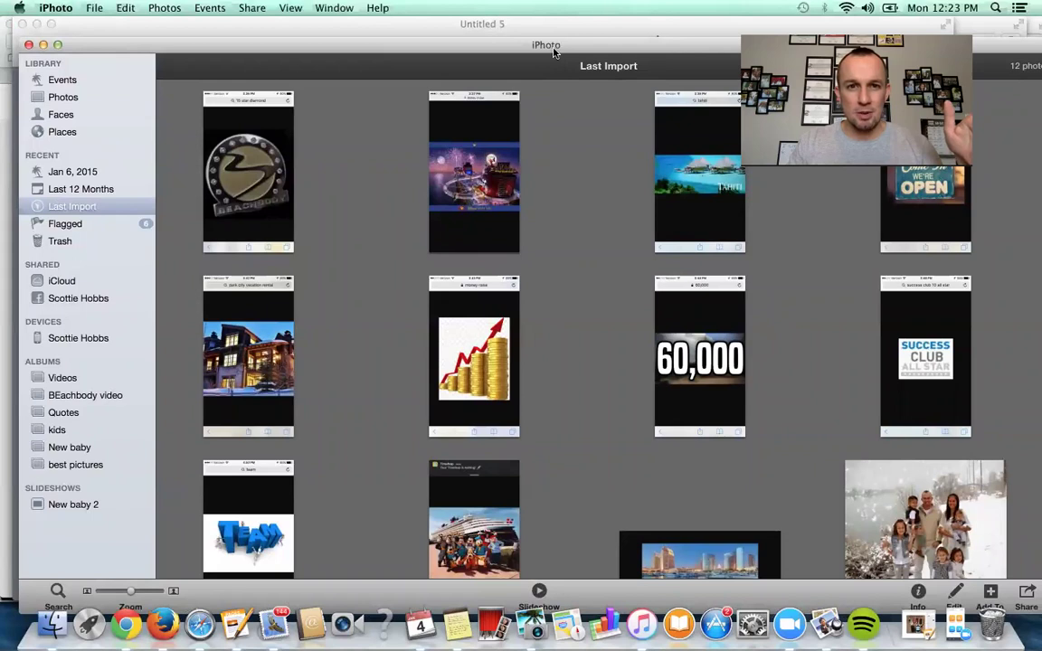
mouse_move(517, 54)
mouse_down()
mouse_move(638, 84)
mouse_move(546, 65)
mouse_move(761, 150)
mouse_up()
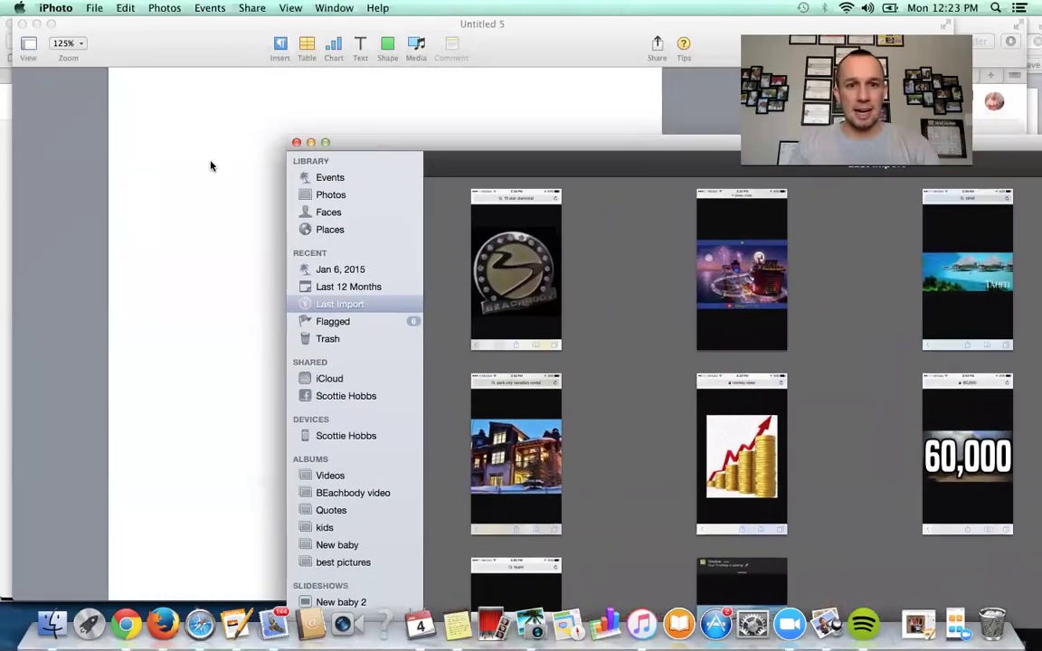
Step: Place the Beachbody photo from iPhoto onto the Pages page, moving iPhoto aside
drag(529, 291, 224, 224)
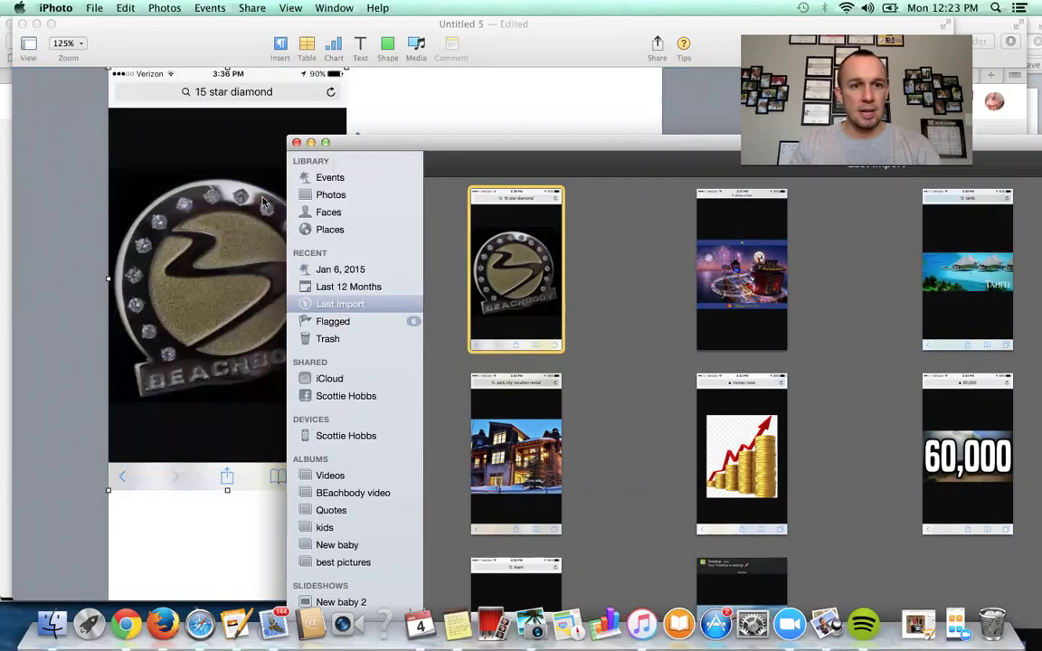
drag(377, 147, 1040, 128)
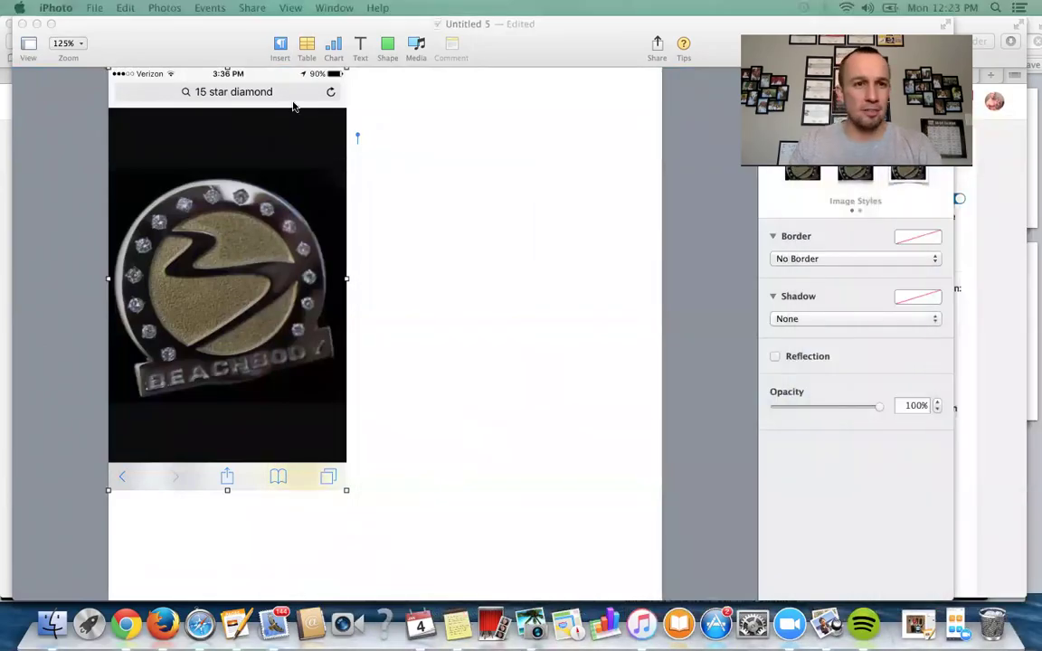
drag(286, 90, 351, 119)
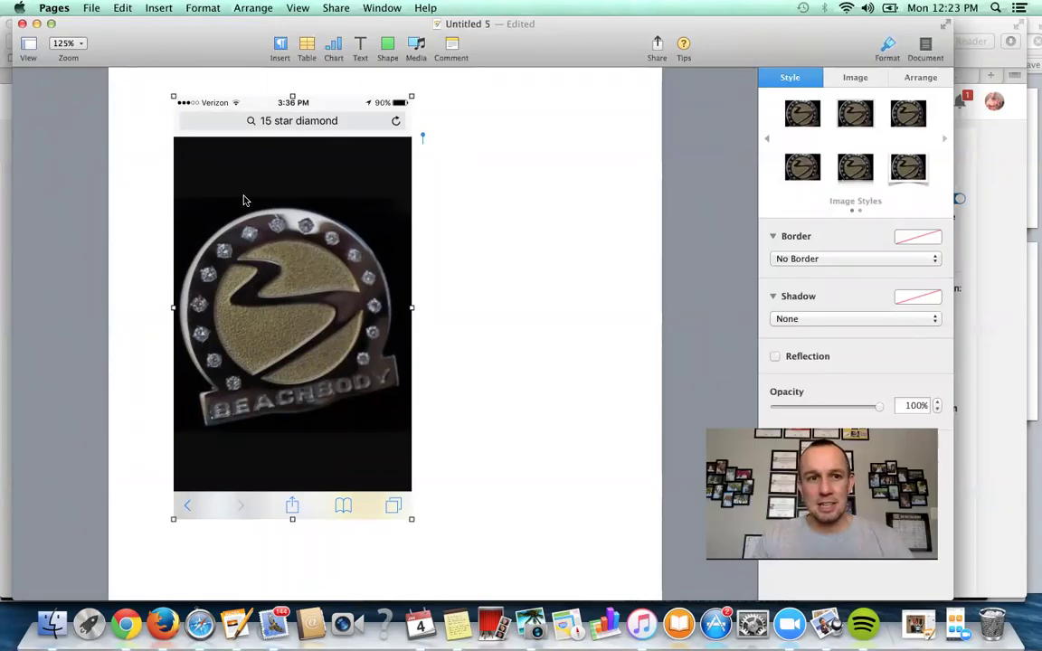
Step: Mask the Beachbody photo to crop away the phone bar, leaving just the badge
click(855, 80)
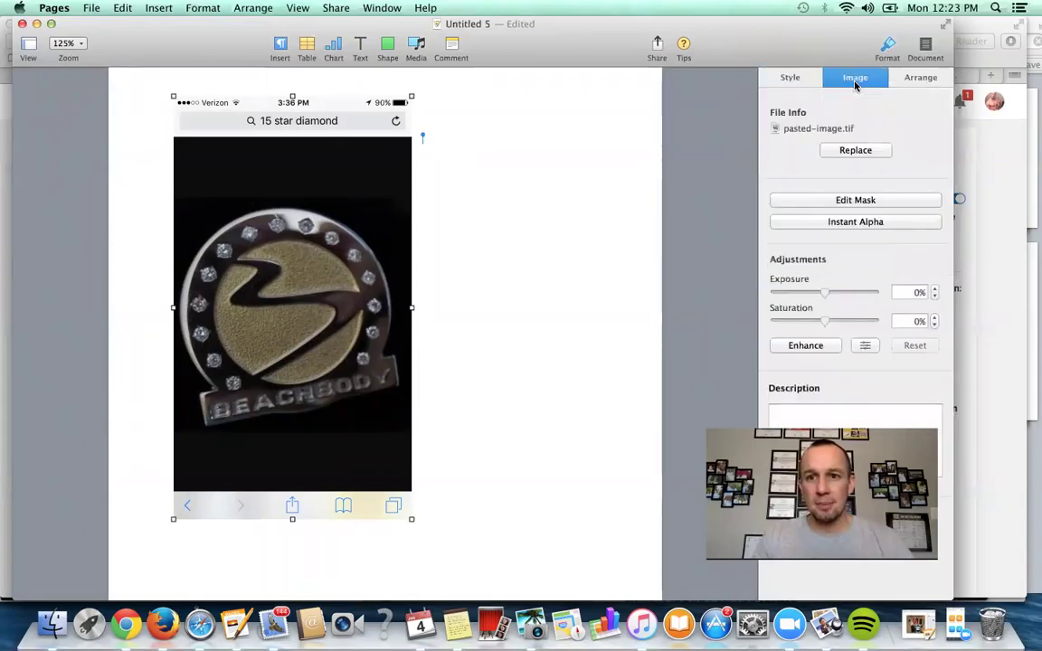
click(846, 199)
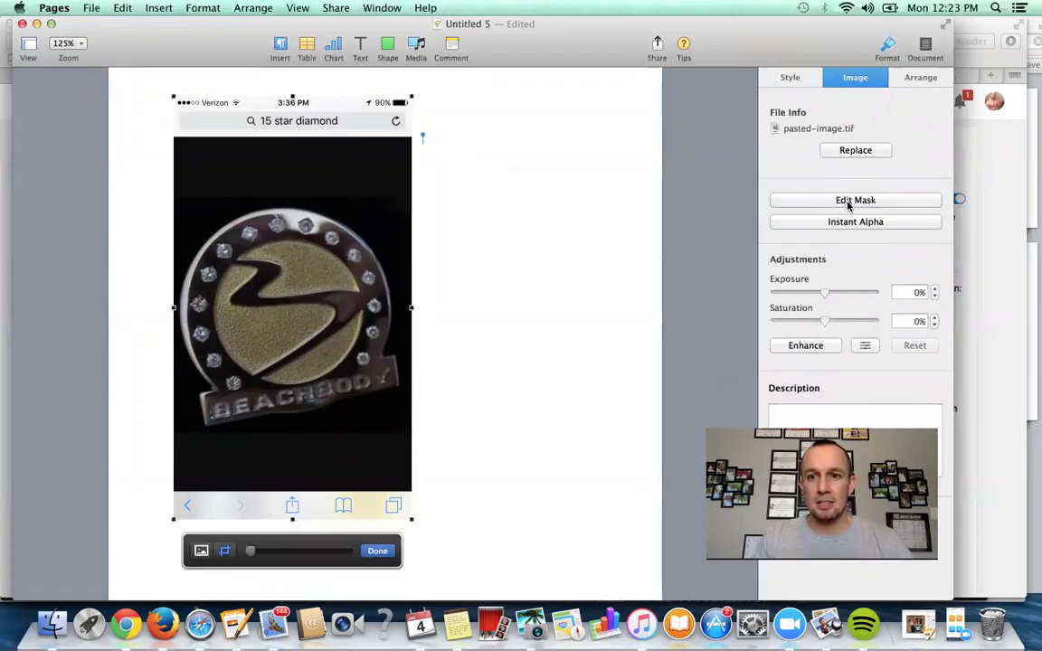
click(226, 552)
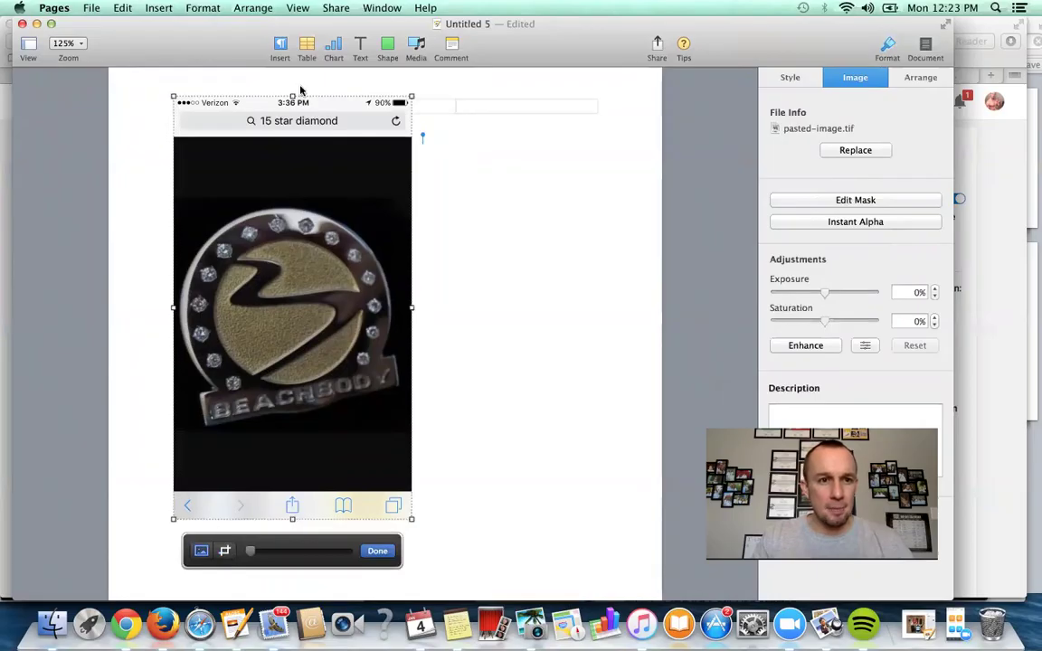
drag(292, 95, 289, 113)
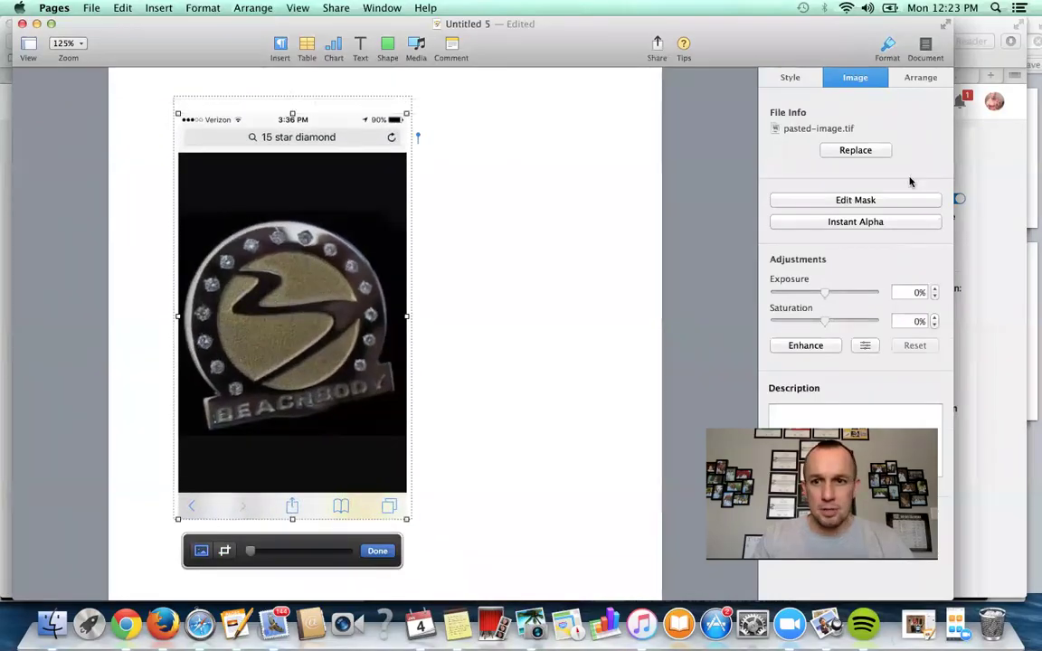
click(854, 200)
click(828, 200)
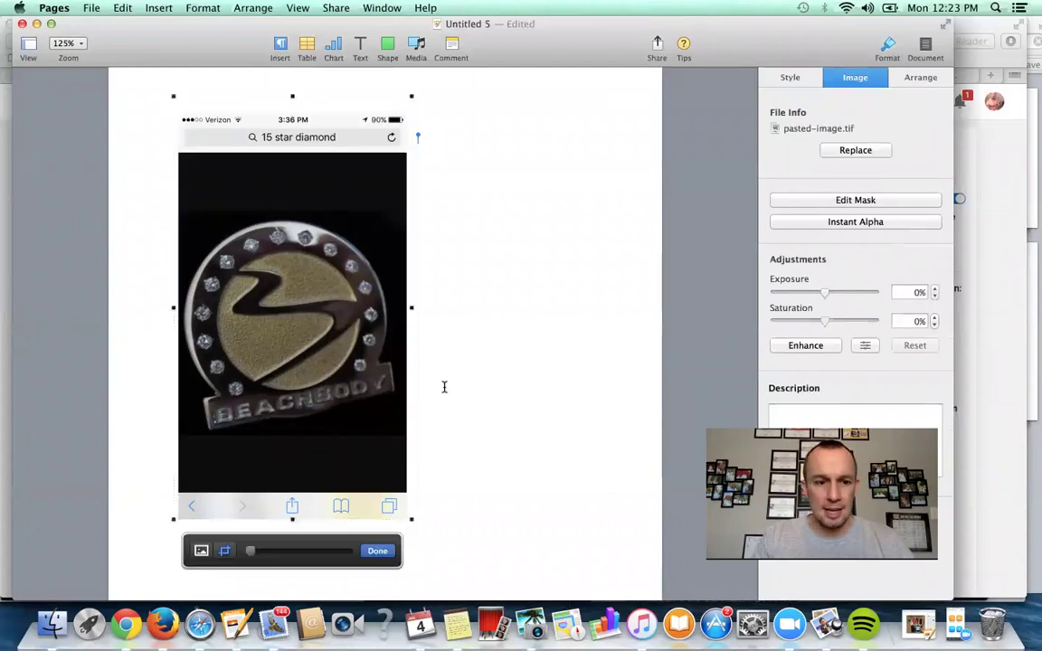
click(225, 552)
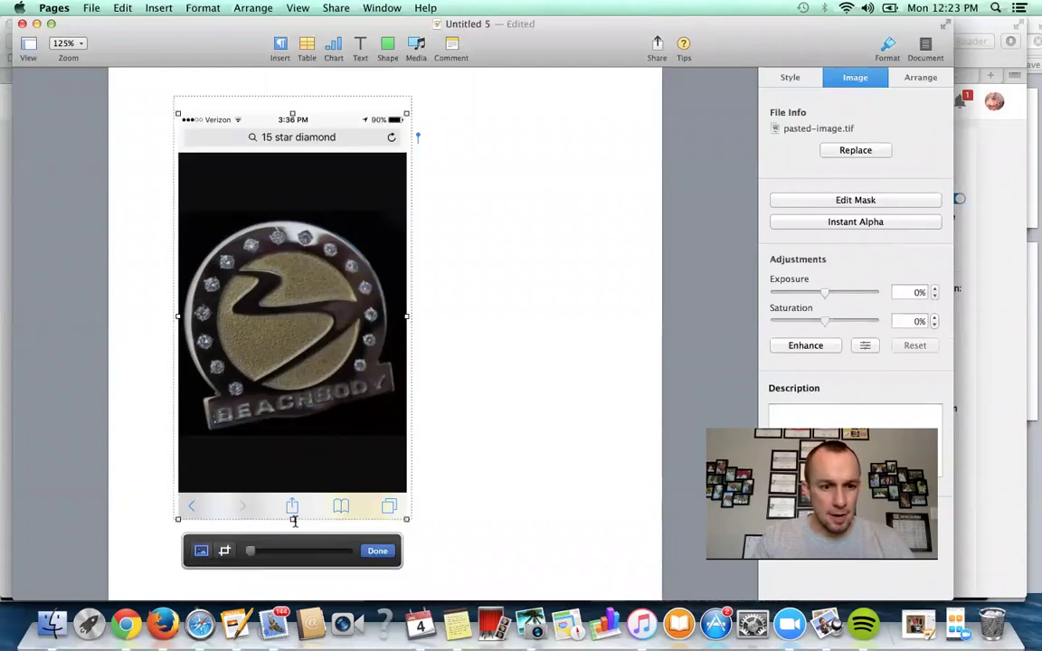
drag(291, 518, 291, 441)
click(226, 552)
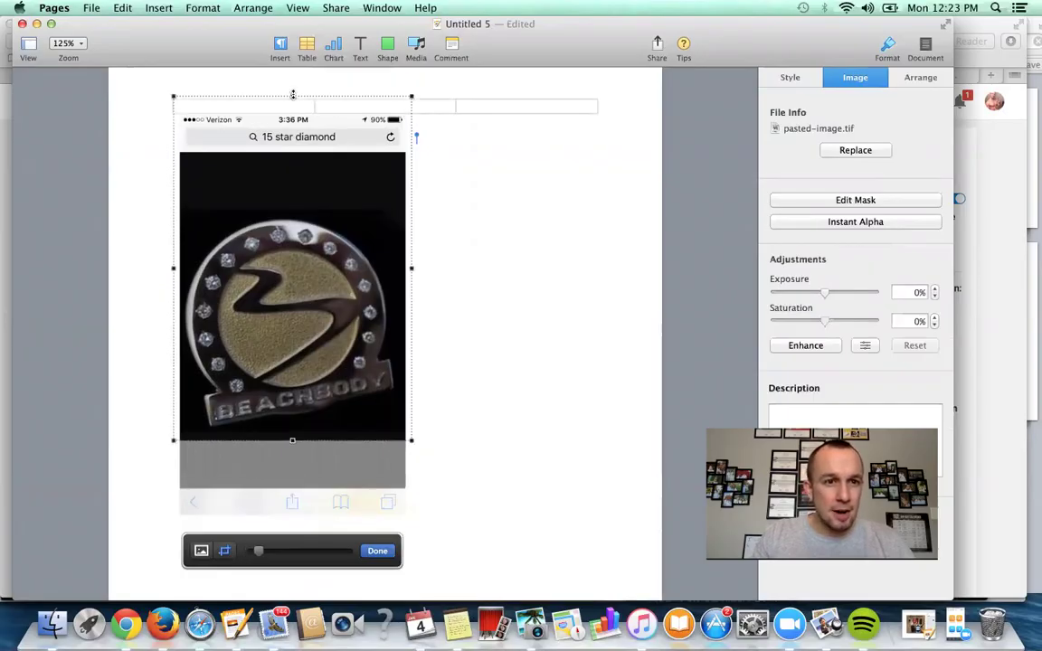
drag(292, 94, 292, 206)
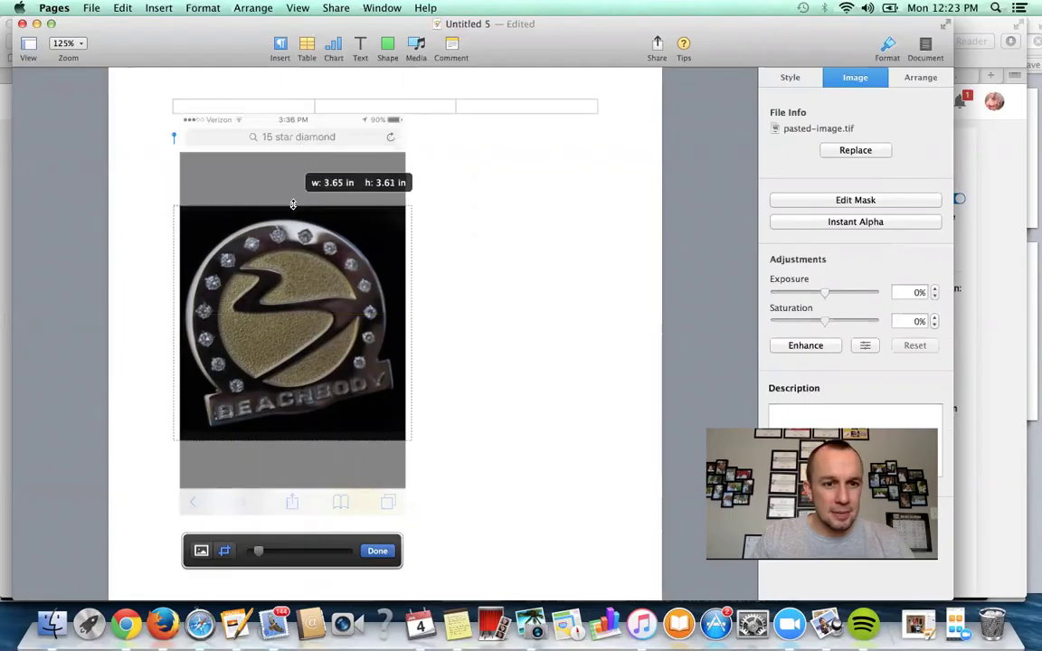
click(383, 558)
Step: Move the cropped badge to the page's top-left corner and shrink it
click(495, 367)
drag(375, 355, 333, 246)
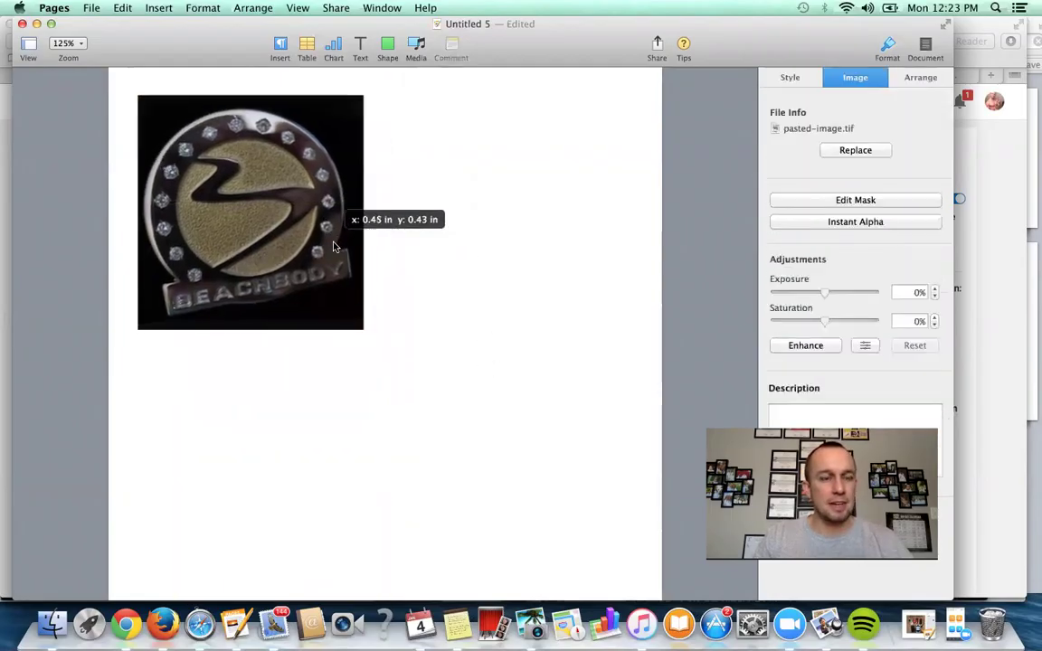
click(367, 334)
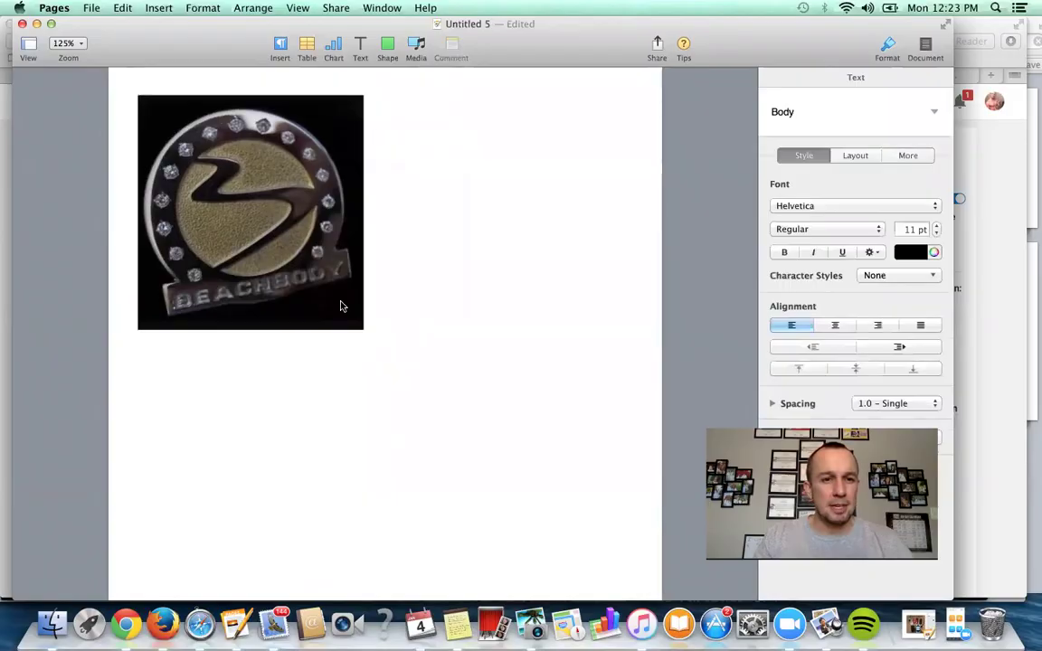
click(342, 307)
drag(369, 327, 270, 235)
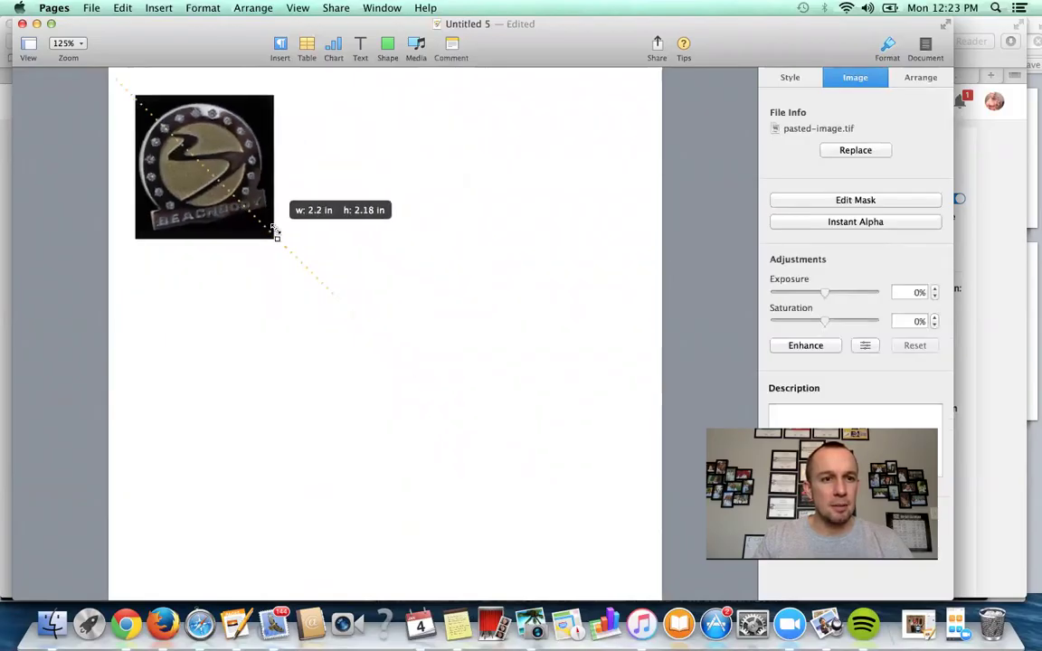
Step: Add the Disney cruise photo and crop away the black areas above and below
click(379, 240)
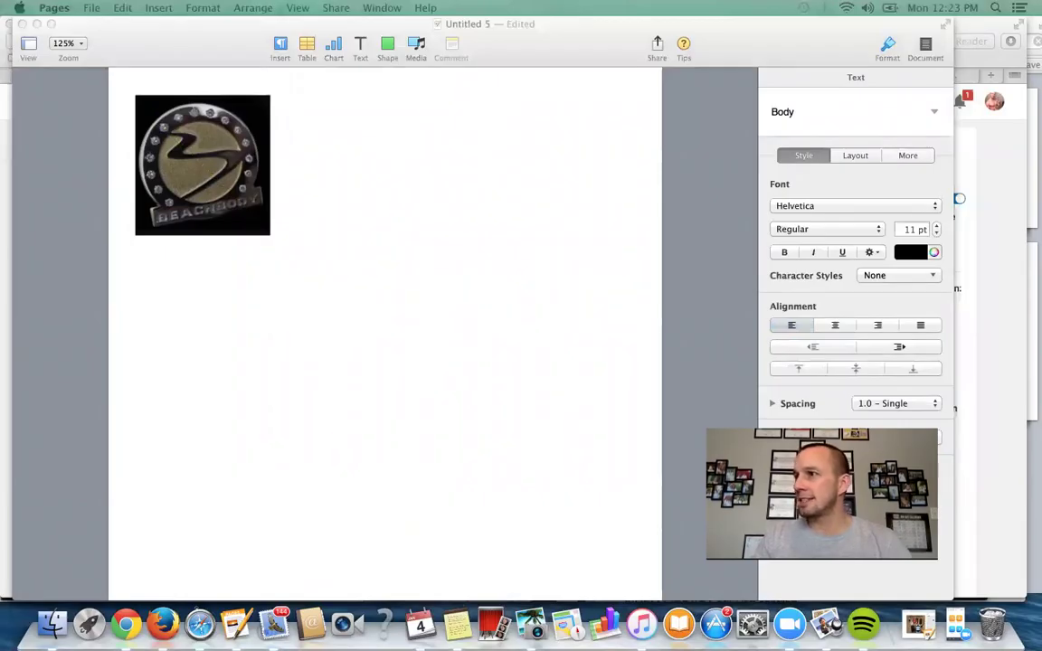
drag(941, 271, 393, 265)
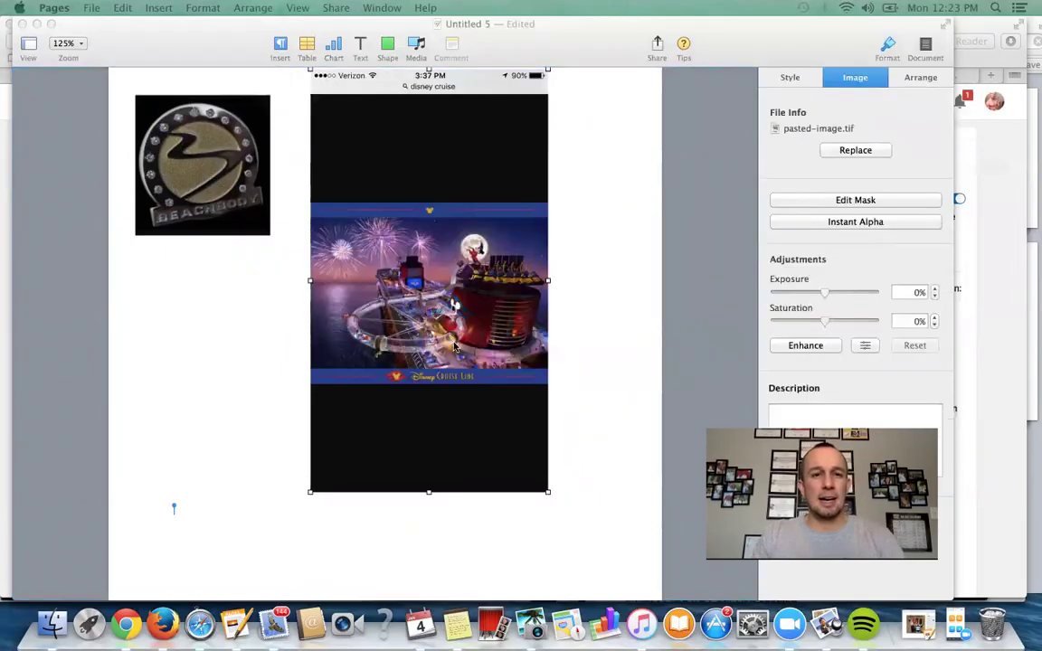
drag(497, 169, 504, 199)
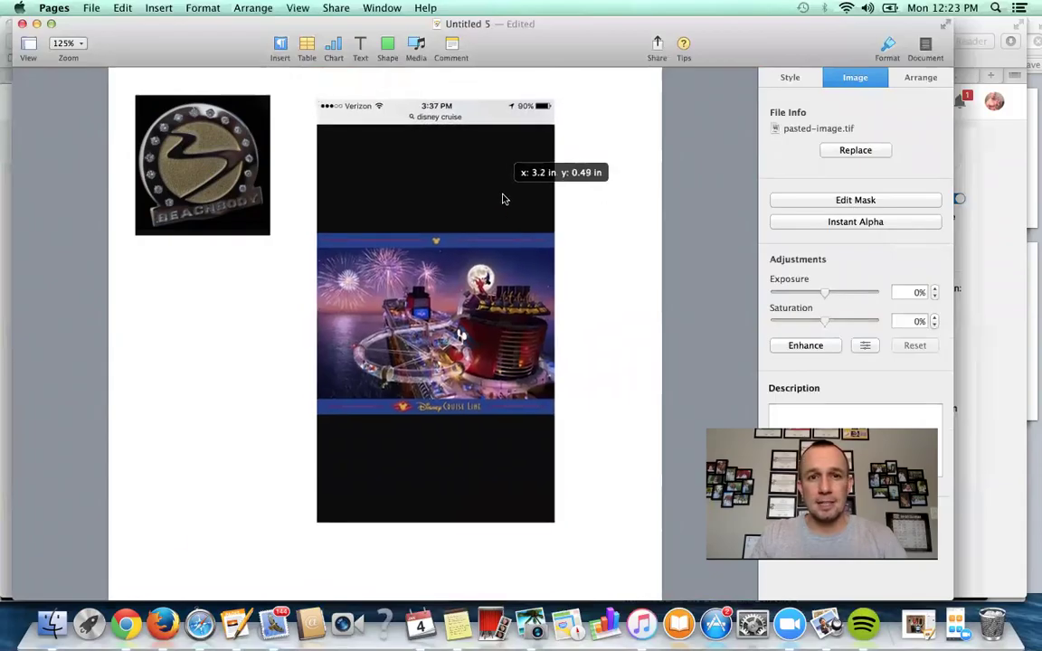
click(874, 204)
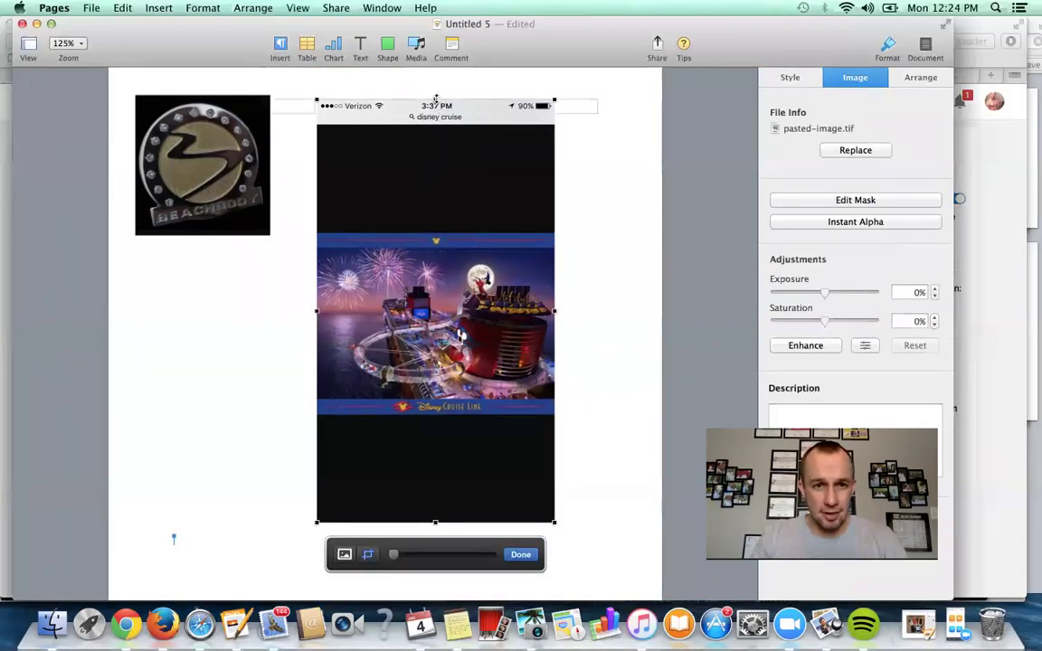
drag(434, 97, 441, 236)
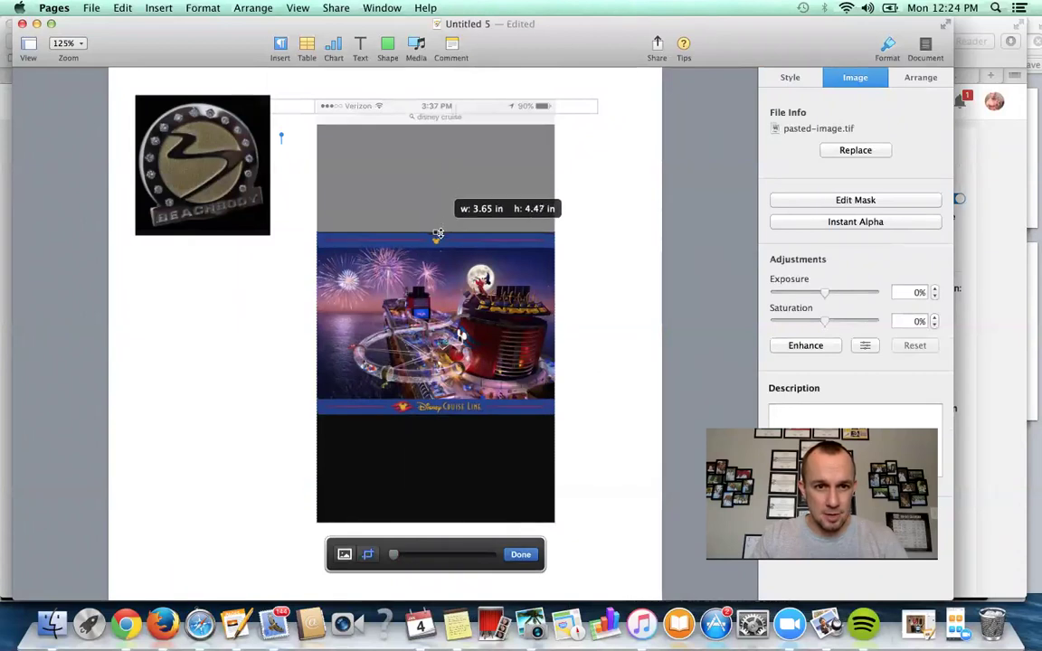
drag(434, 522, 432, 412)
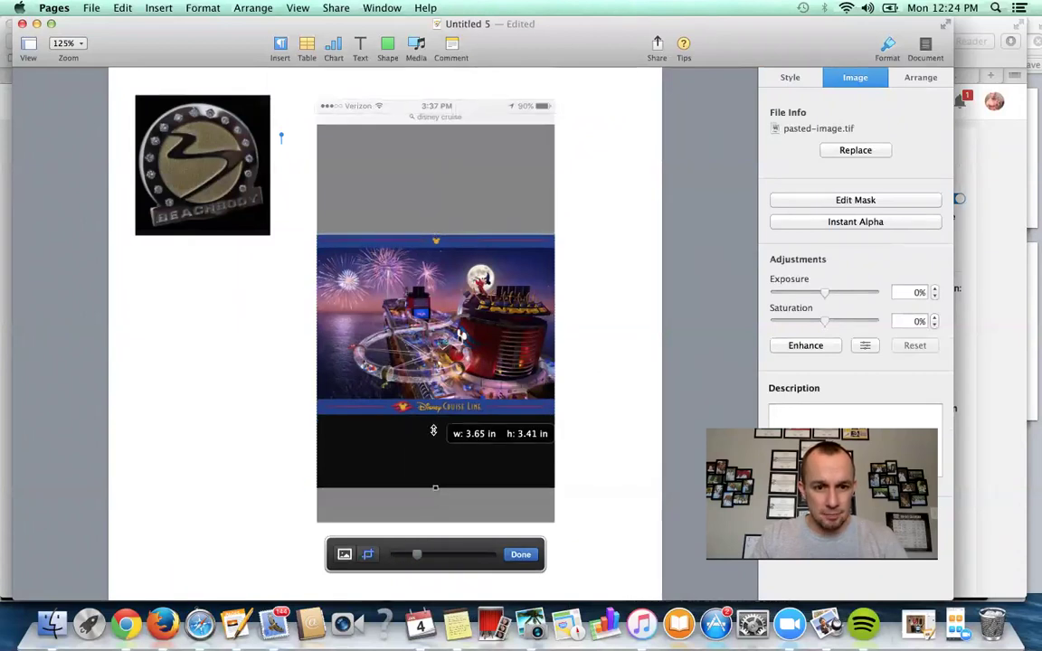
click(521, 553)
Step: Move the cruise photo beside the badge and resize it to match the badge's height
click(554, 384)
drag(479, 302, 444, 156)
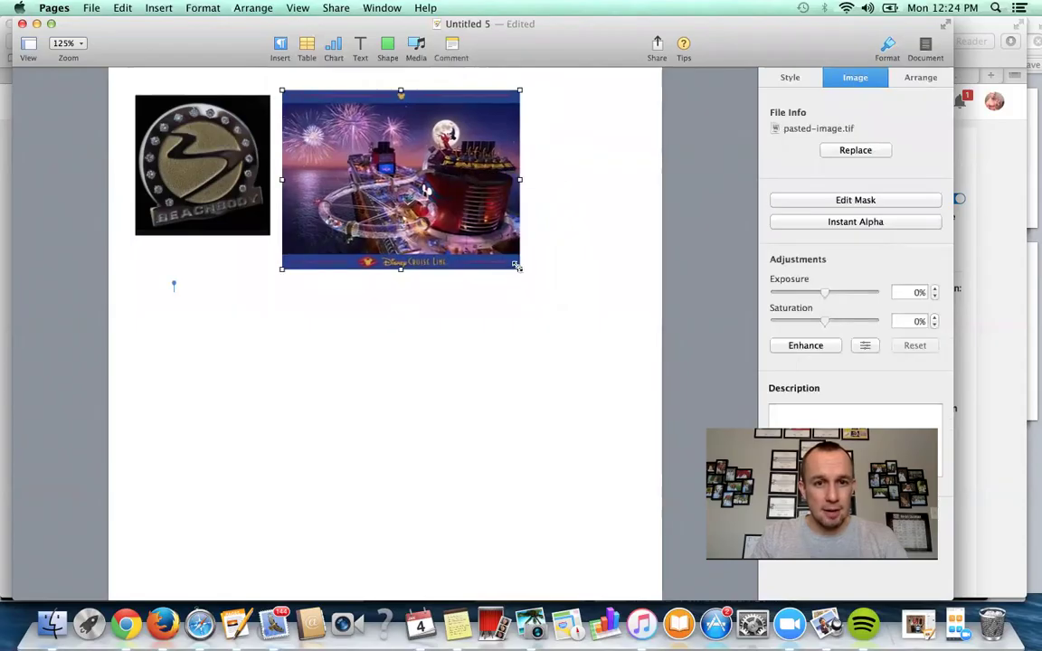
mouse_move(517, 267)
mouse_down()
mouse_move(444, 217)
mouse_move(461, 225)
mouse_up()
drag(390, 168, 391, 179)
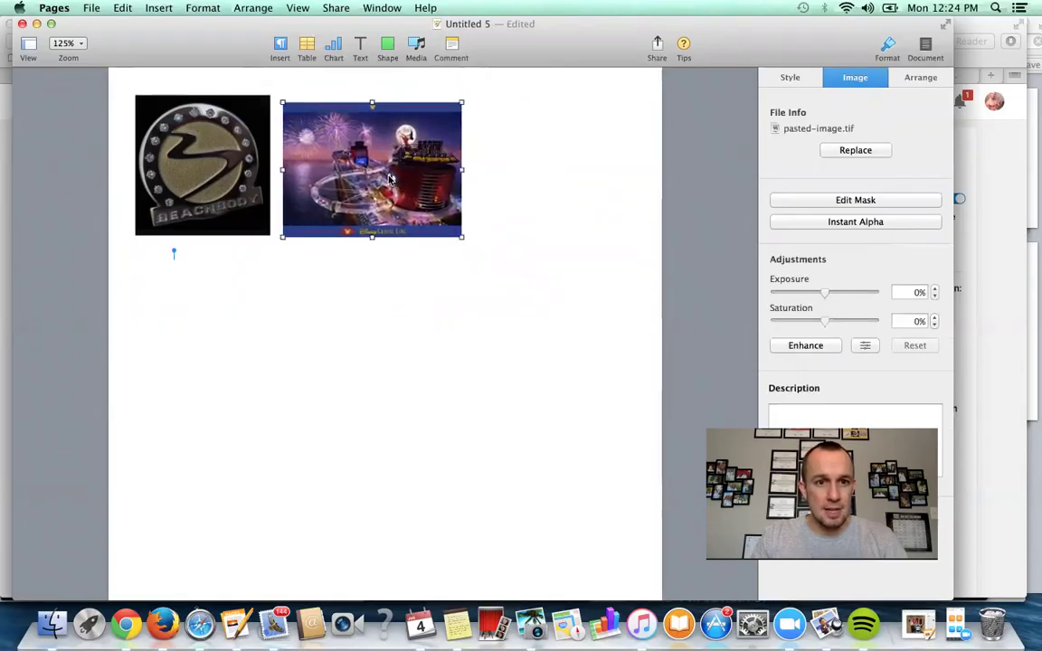
drag(462, 104, 470, 95)
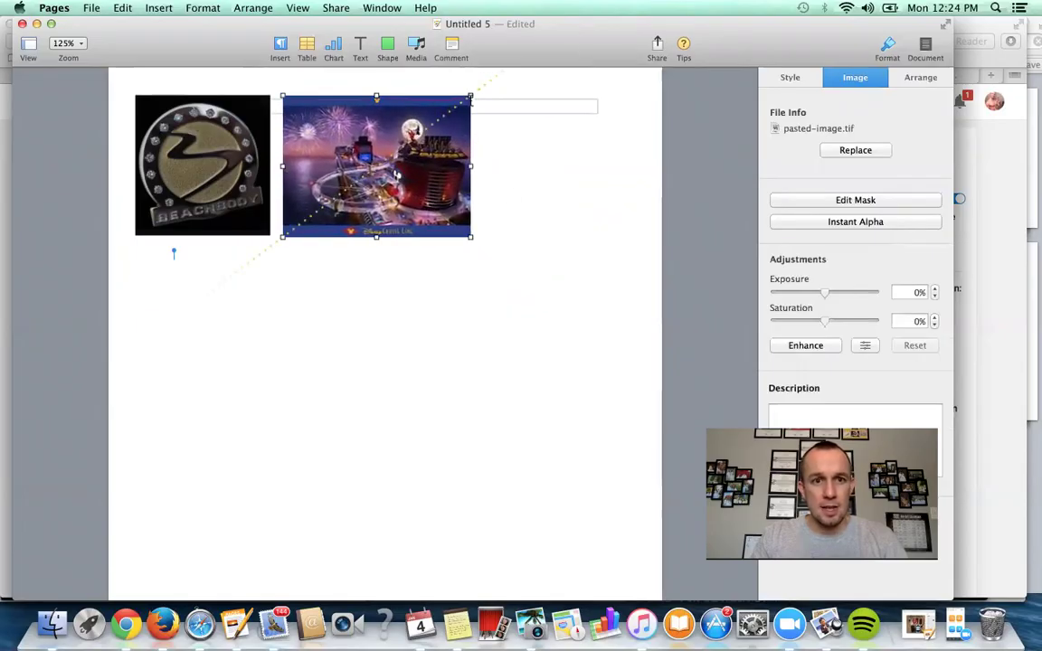
key(super+a)
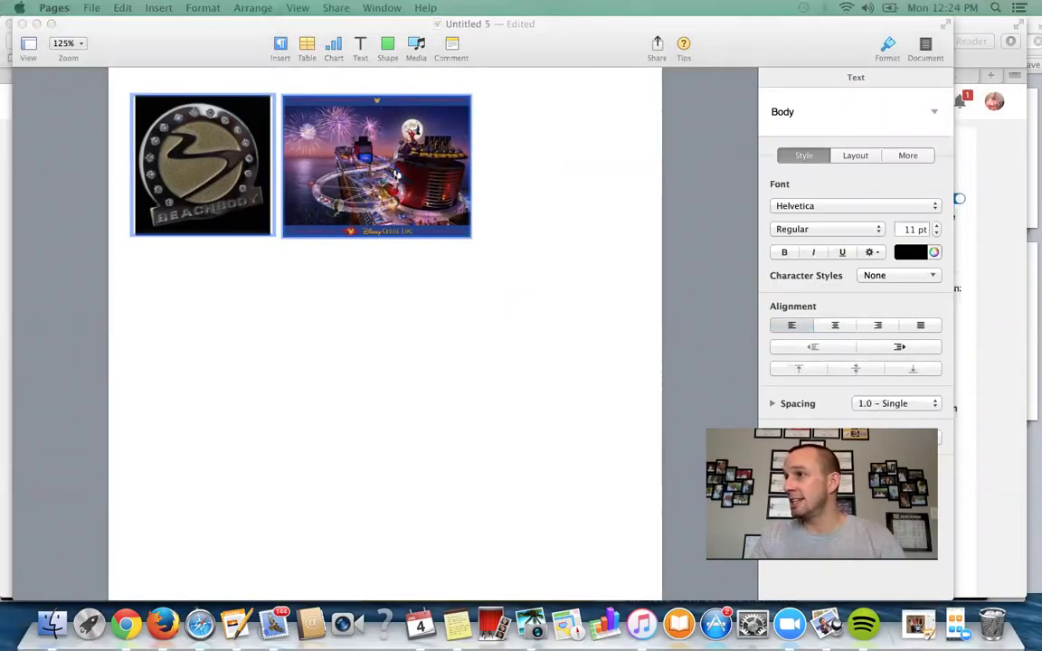
Step: Add the Tahiti screenshot and mask it down to just the Tahiti banner
mouse_move(810, 248)
mouse_down()
mouse_move(549, 357)
mouse_move(363, 363)
mouse_up()
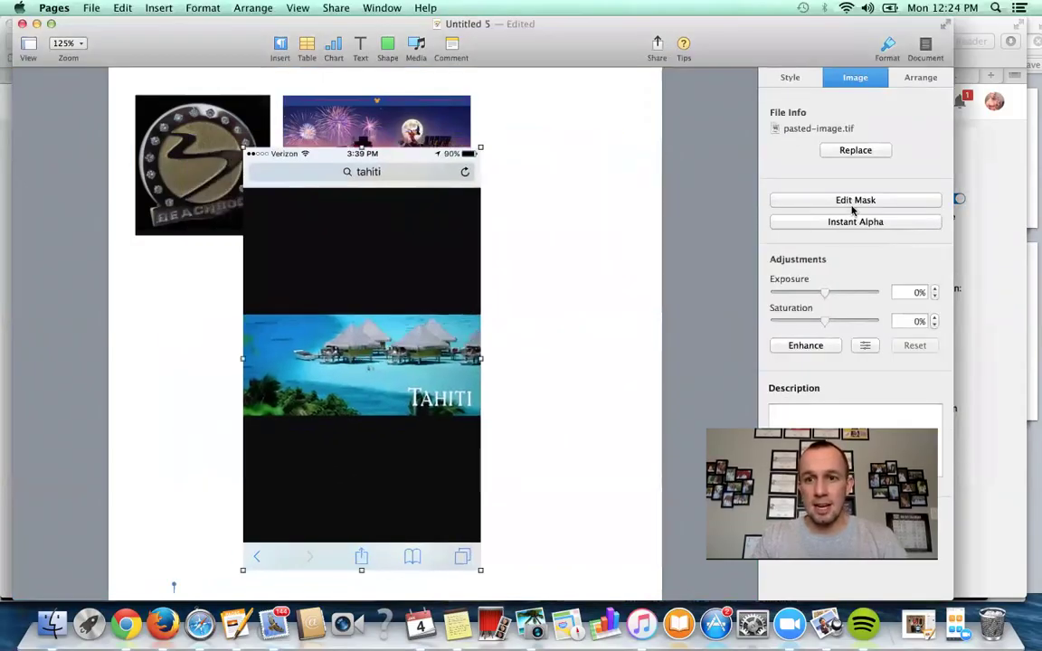
click(852, 204)
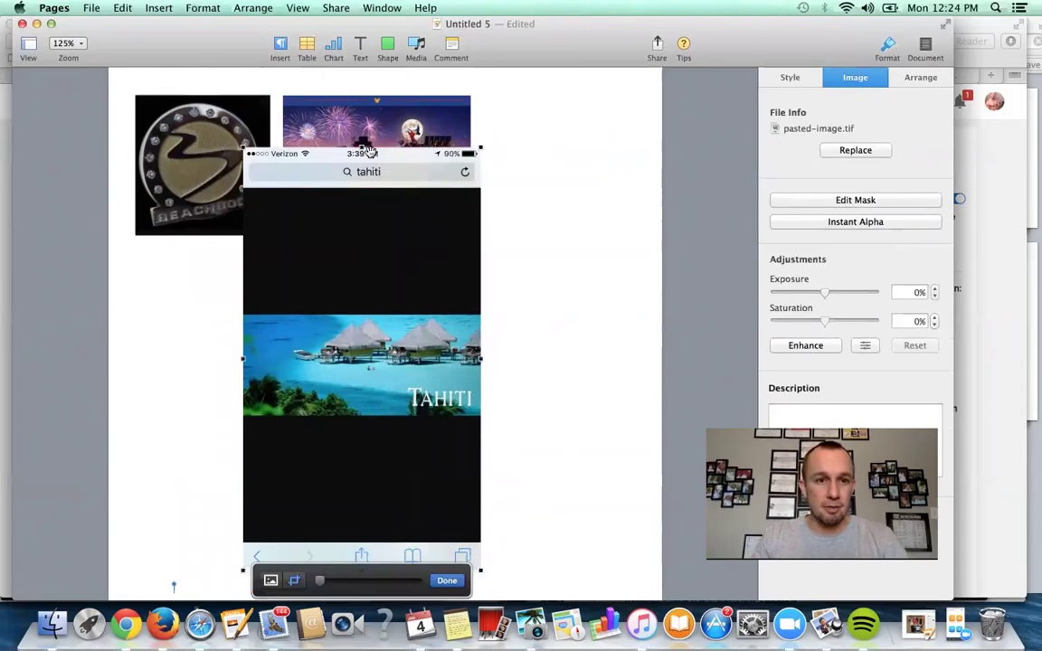
drag(360, 145, 362, 315)
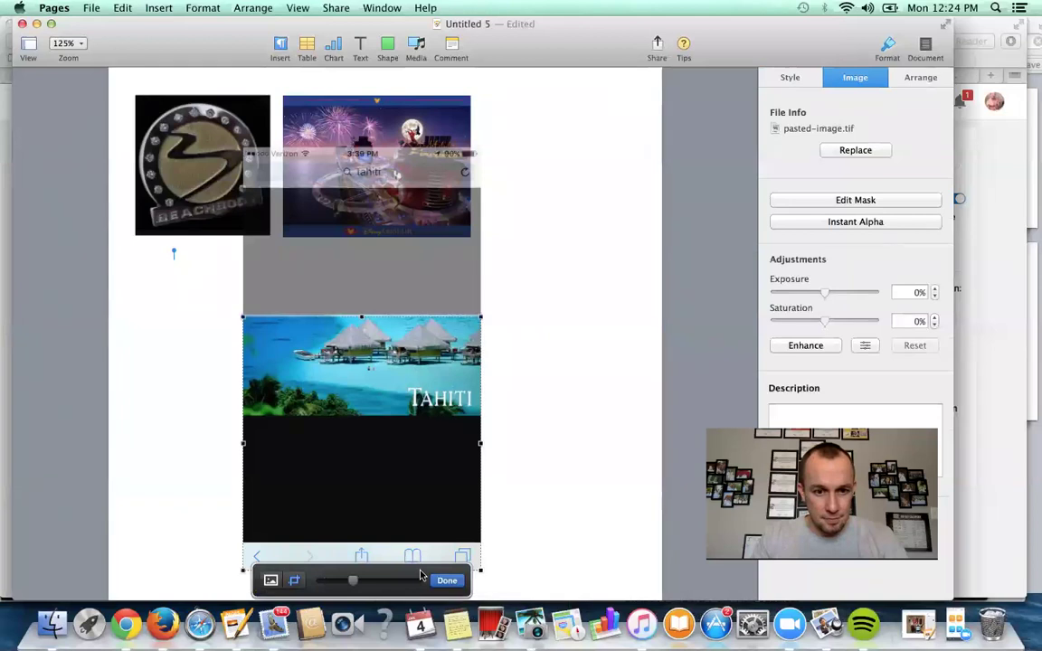
drag(408, 572, 693, 542)
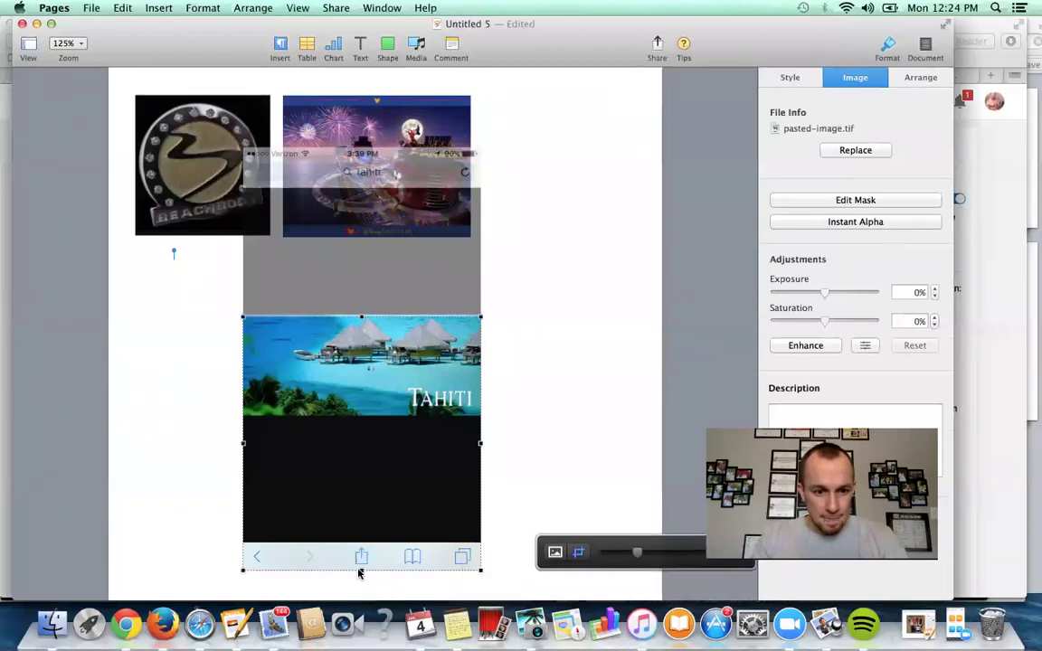
drag(360, 568, 357, 414)
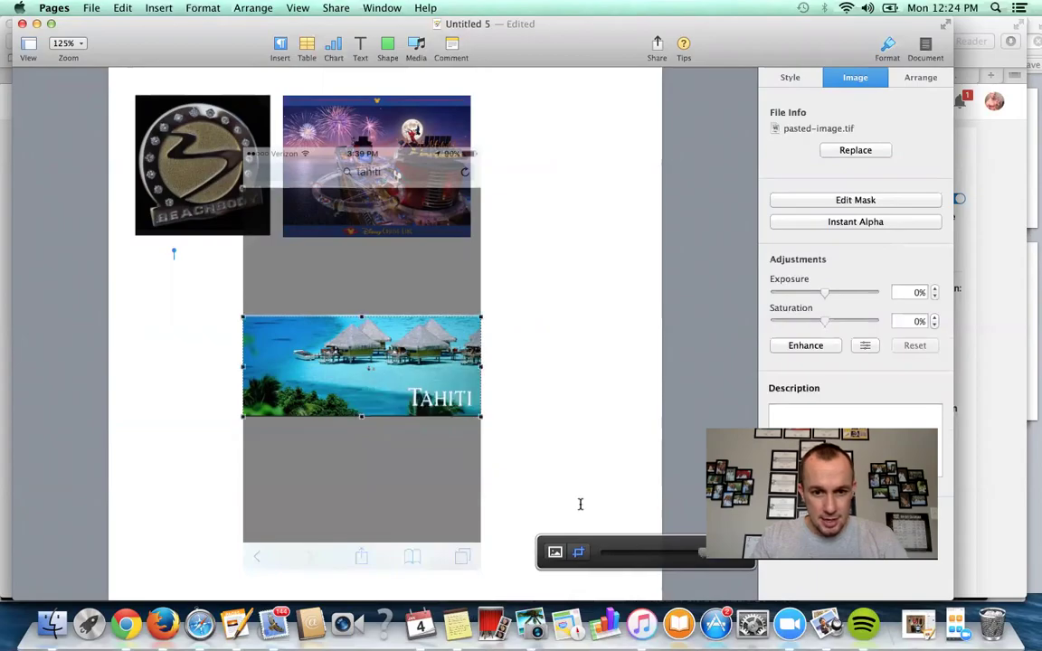
drag(621, 539, 517, 522)
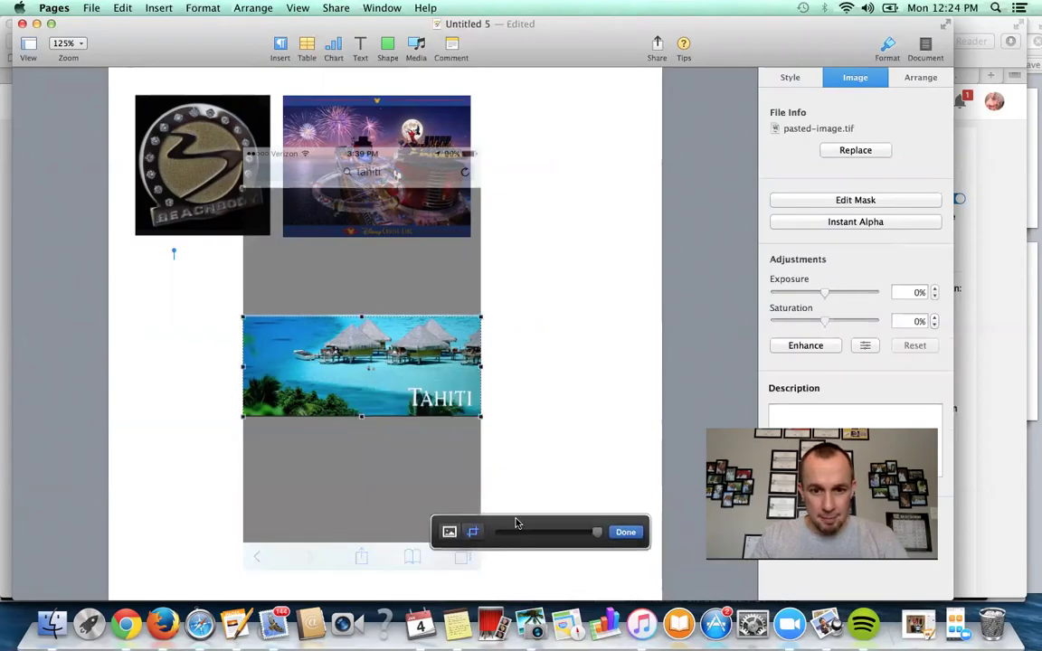
click(626, 532)
Step: Move the Tahiti banner under the first photos and enlarge it wider
drag(364, 346, 351, 273)
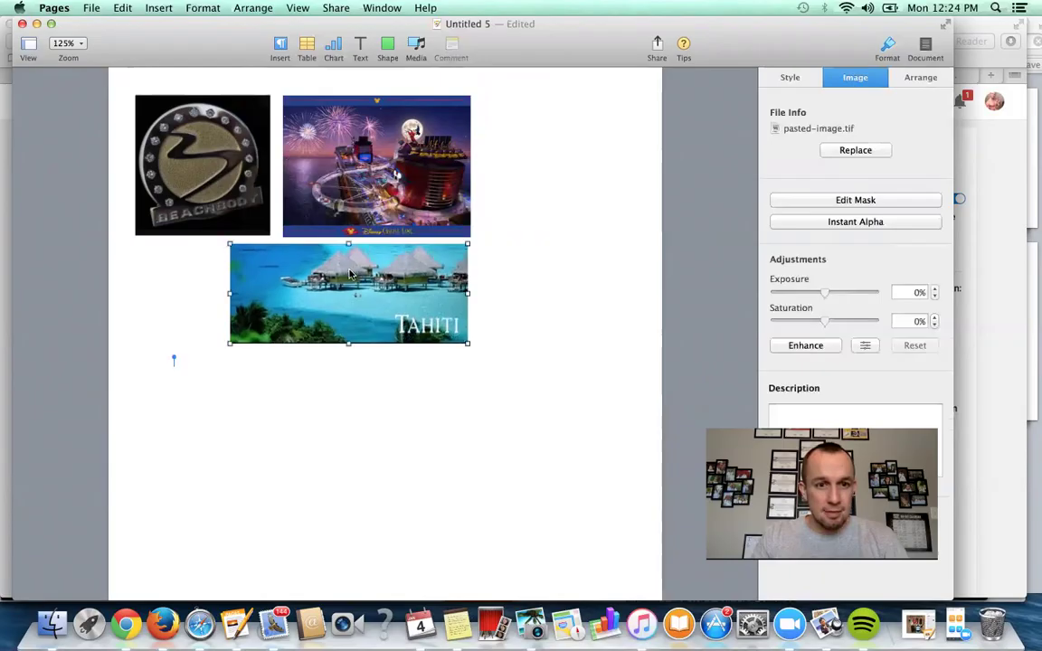
drag(466, 343, 549, 380)
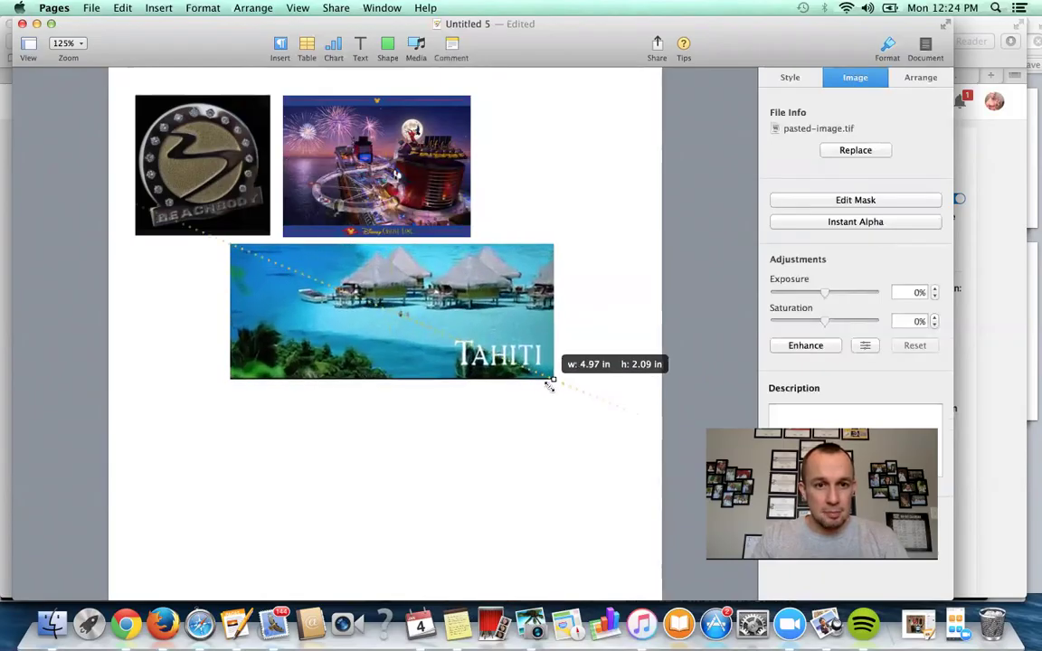
drag(414, 318, 407, 318)
click(172, 396)
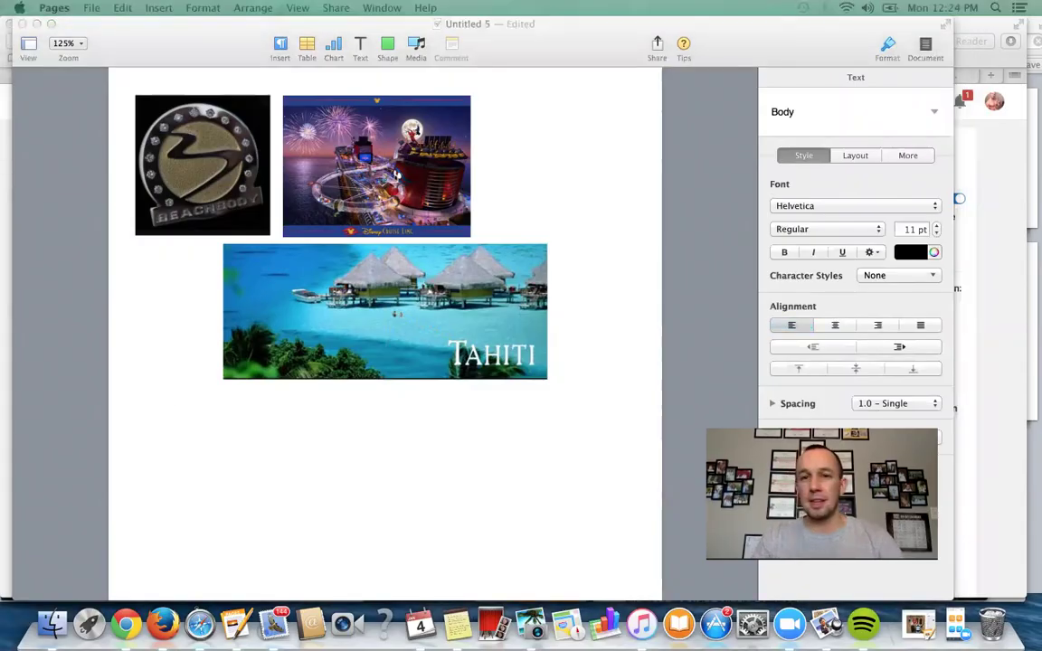
Step: Add the Come In We're Open screenshot and crop all four sides tightly to the sign
drag(927, 136, 360, 425)
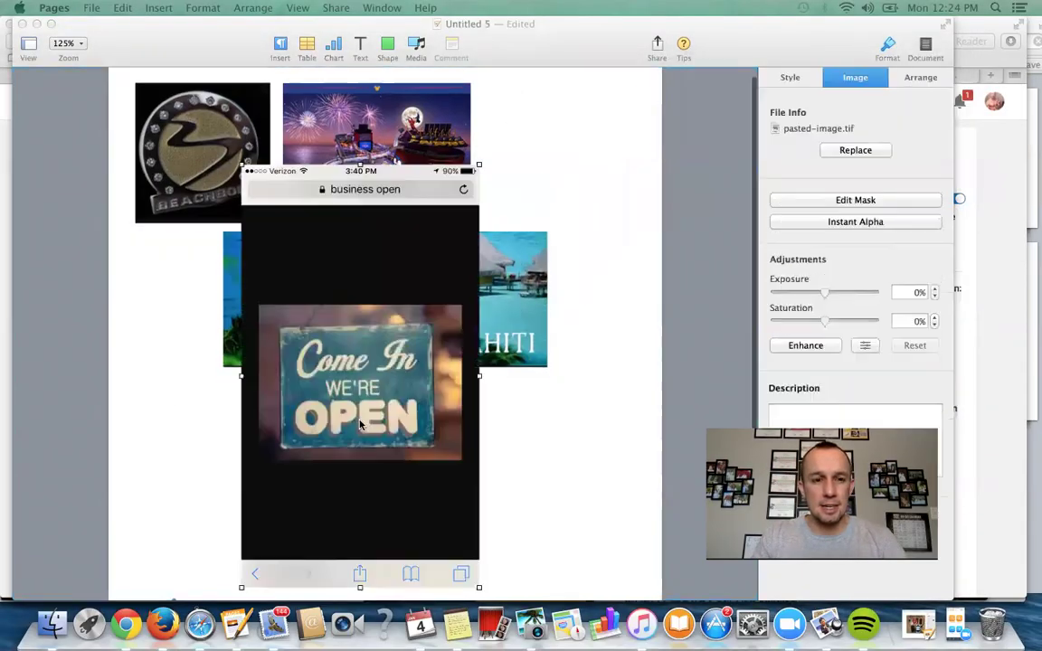
click(845, 200)
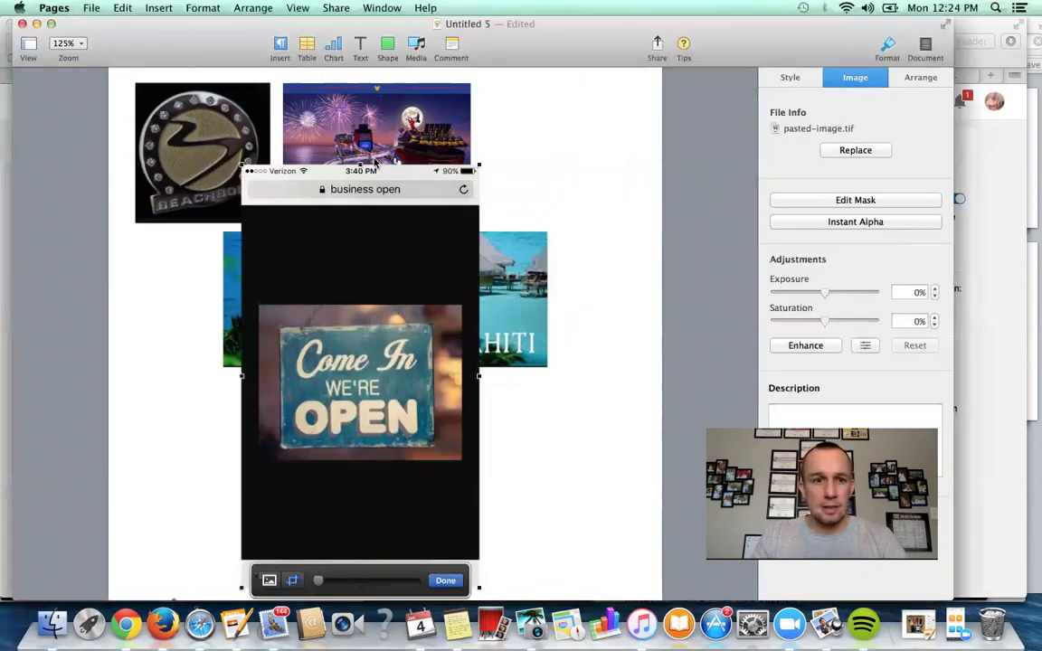
drag(360, 165, 364, 304)
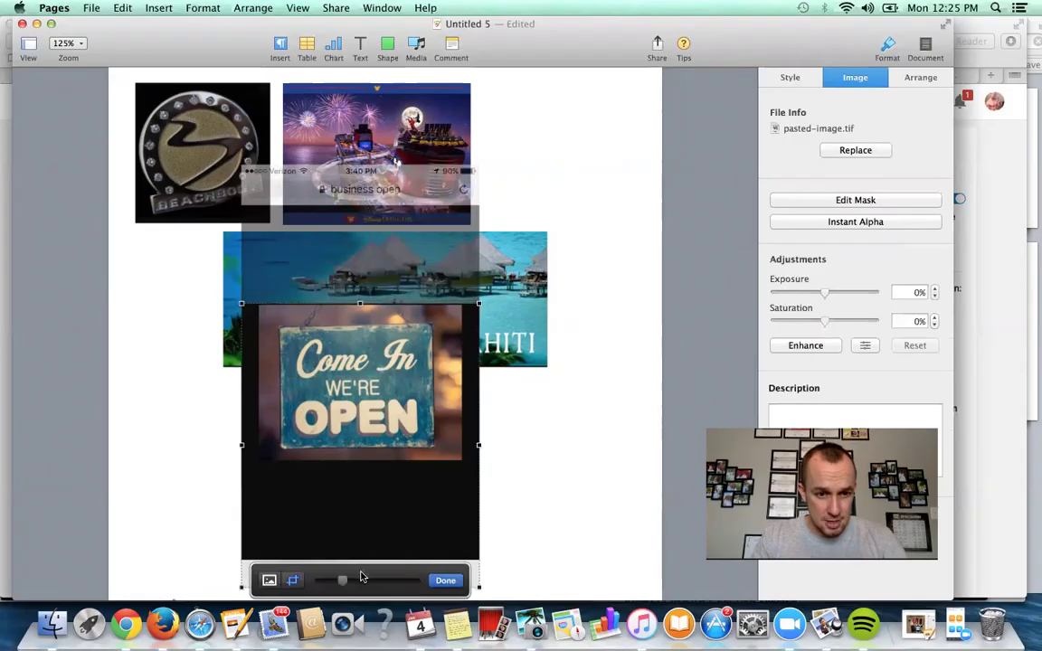
drag(361, 576, 626, 514)
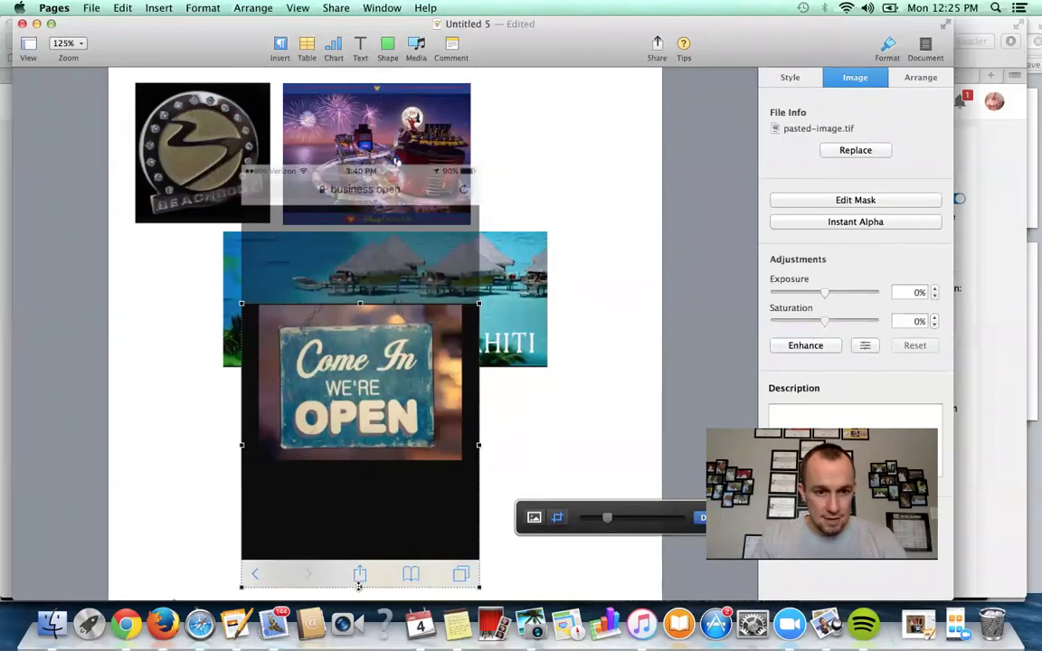
drag(361, 580, 356, 459)
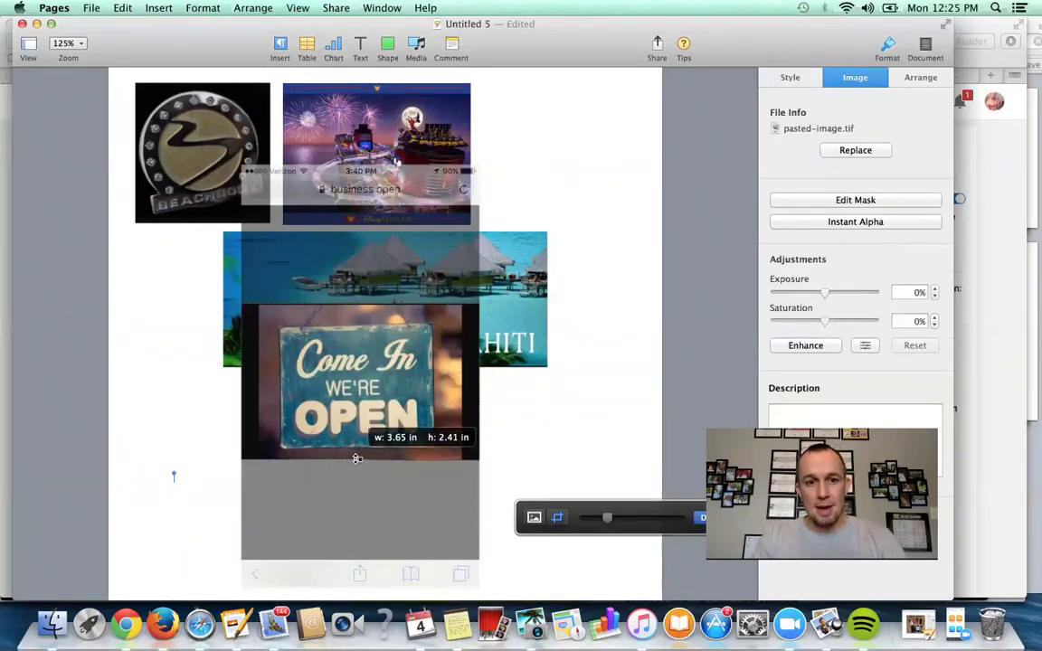
drag(478, 380, 458, 381)
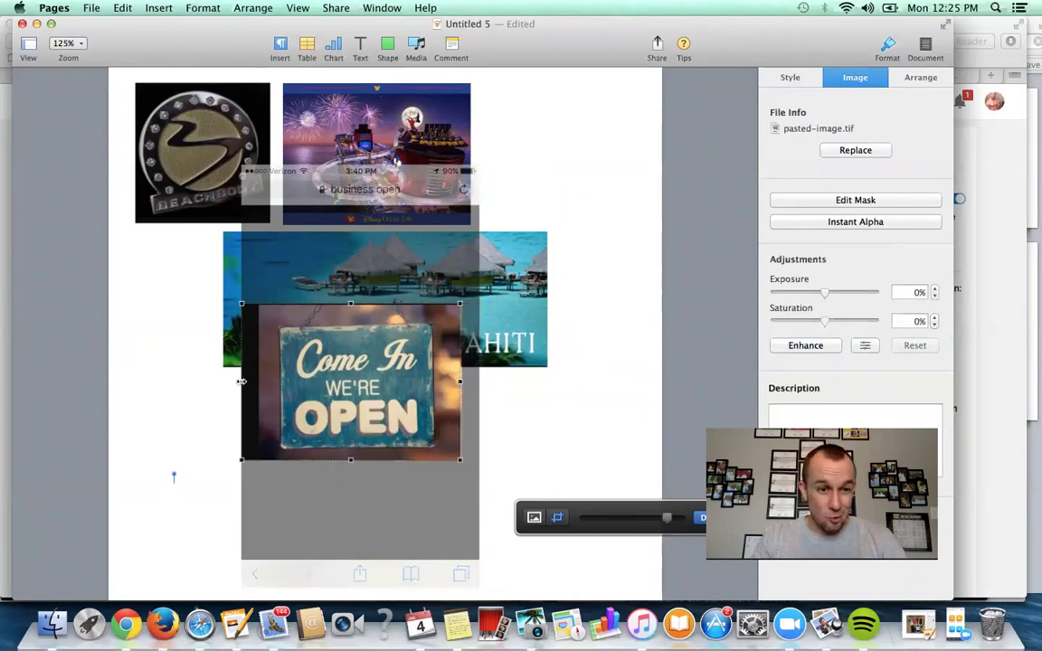
drag(240, 381, 261, 381)
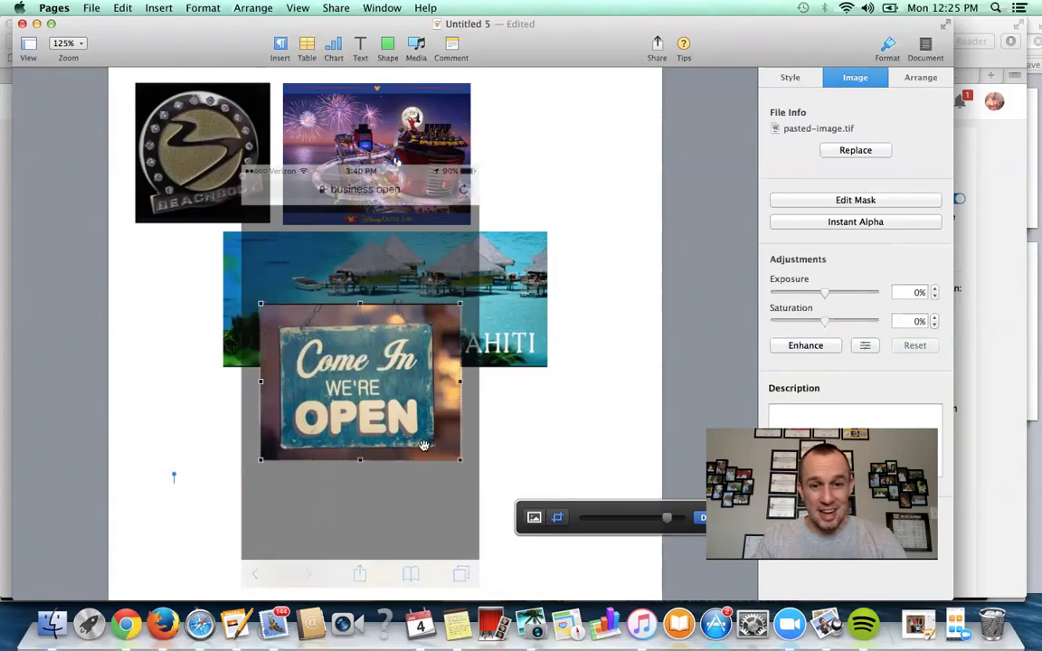
key(Return)
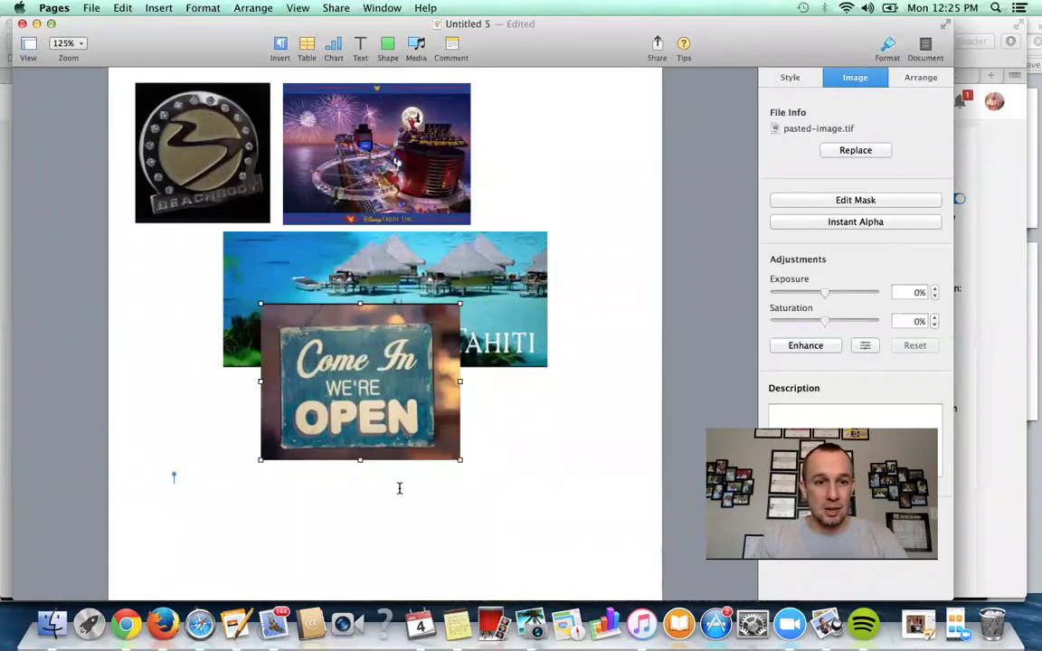
Step: Move the sign picture below the Tahiti banner at the left and shrink it slightly
click(399, 489)
drag(388, 388, 252, 459)
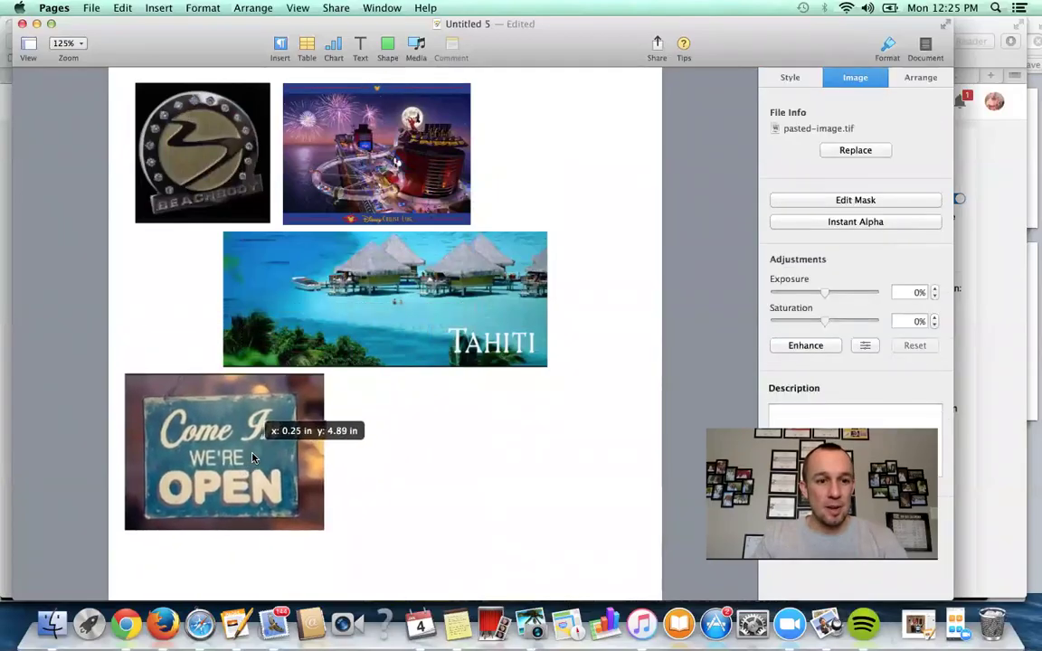
click(360, 519)
click(316, 520)
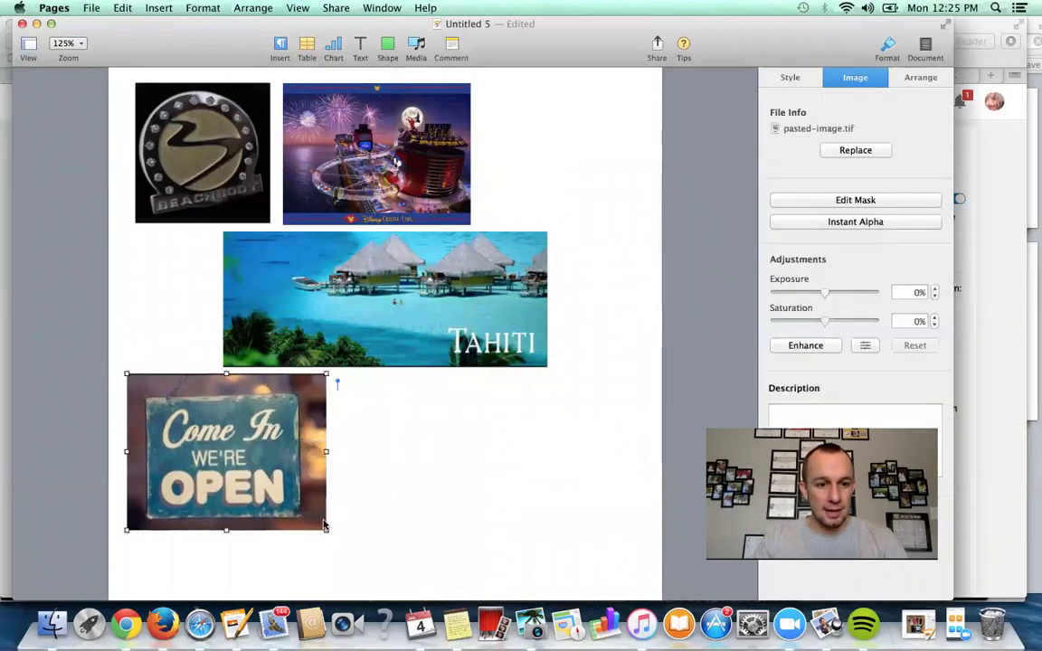
drag(325, 529, 294, 510)
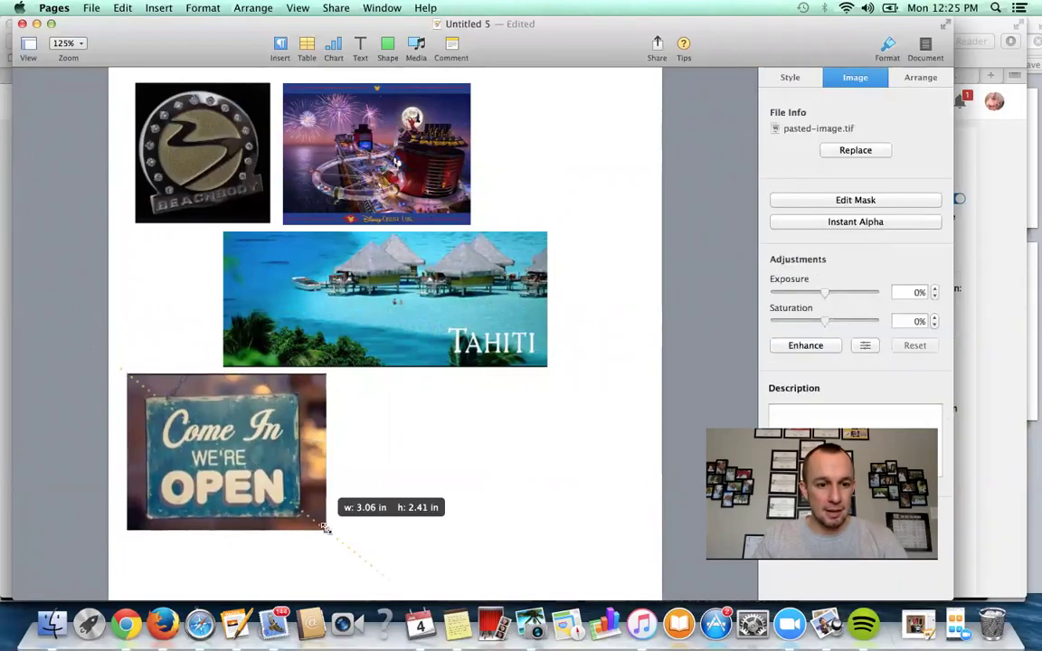
click(451, 483)
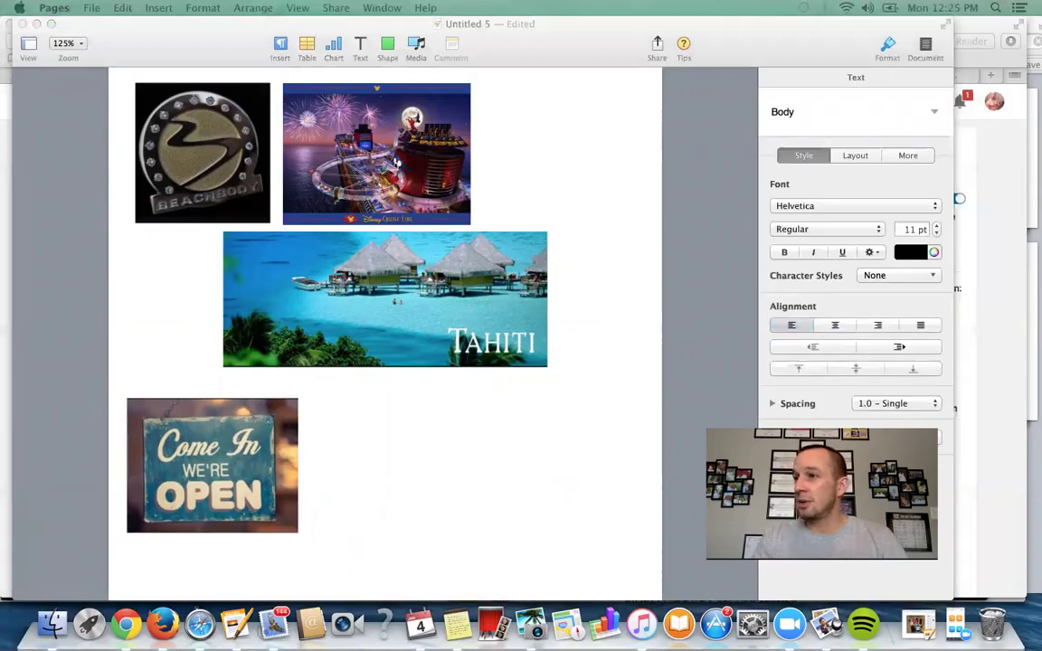
Step: Add the snowy vacation house screenshot and crop its top and bottom to the house
drag(900, 353, 431, 372)
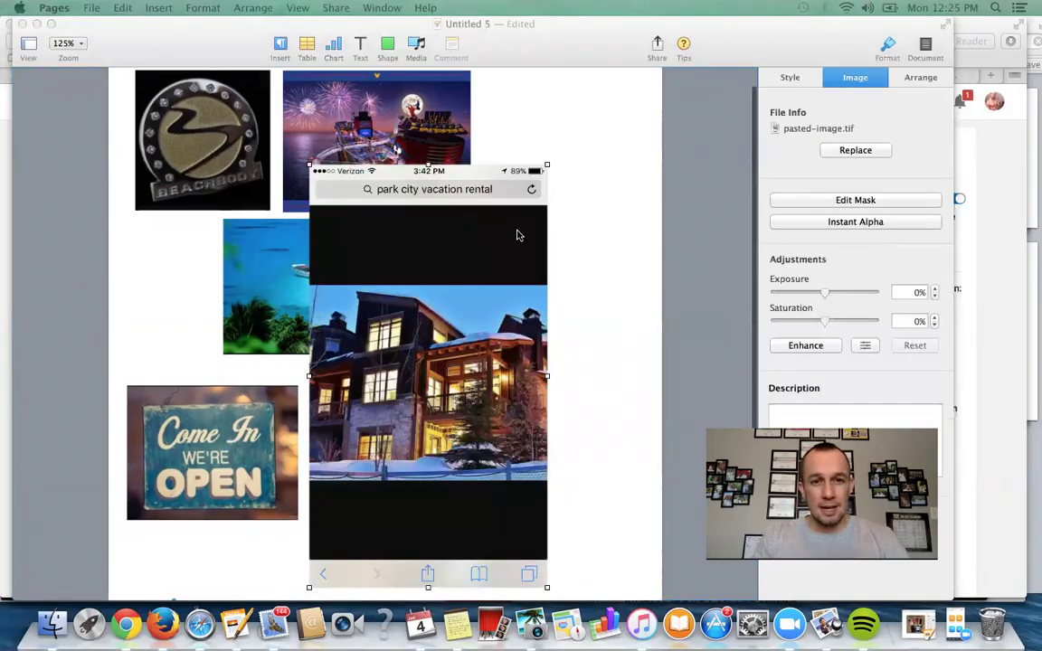
click(880, 205)
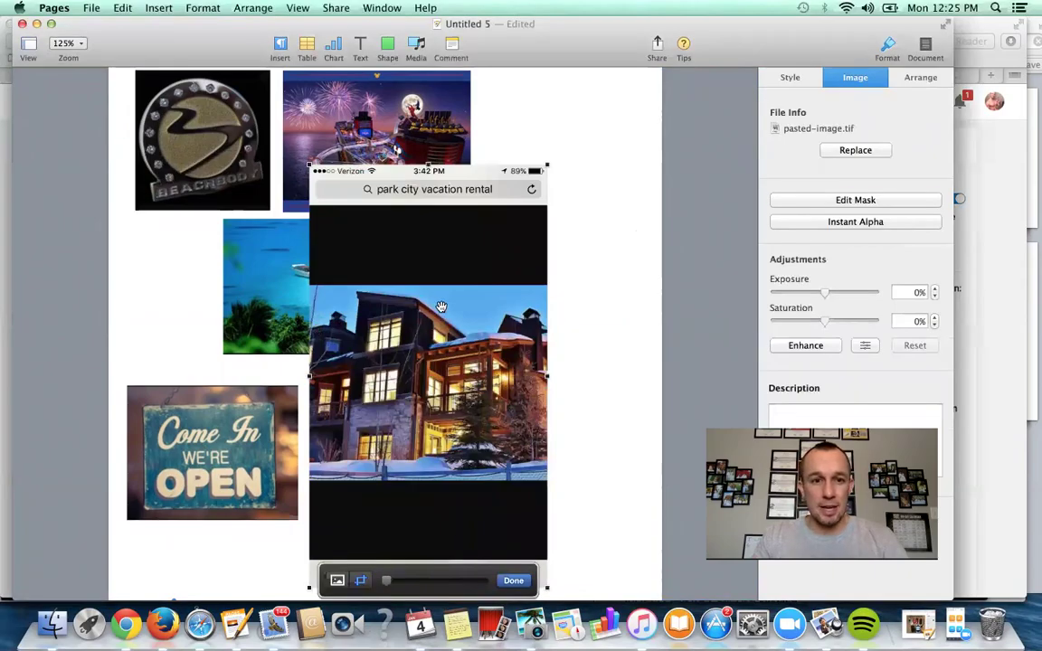
drag(429, 165, 429, 282)
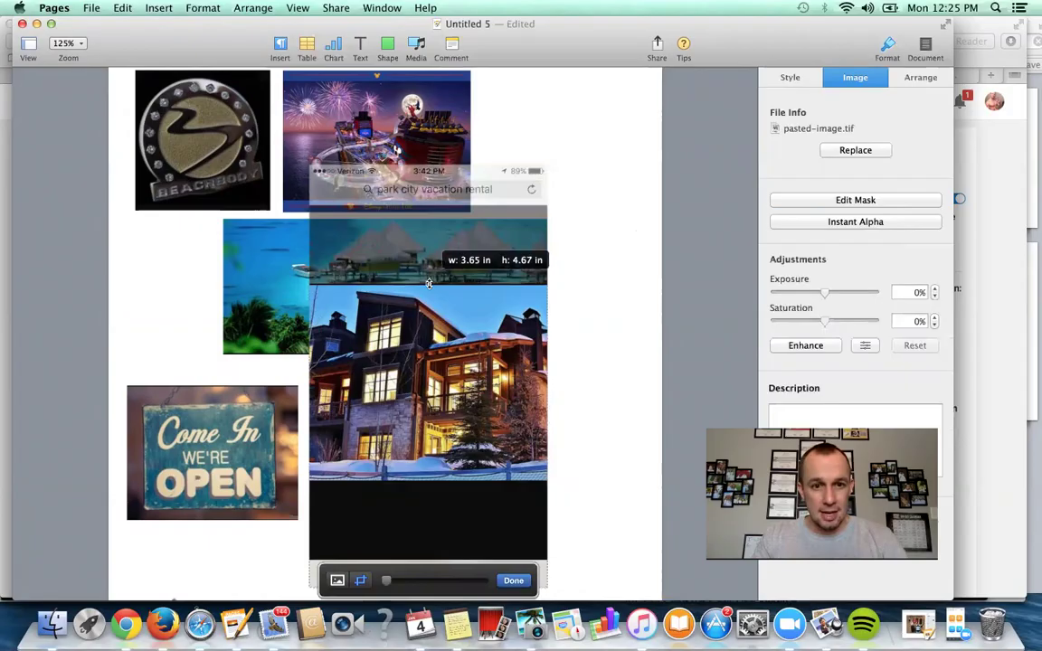
drag(429, 282, 429, 284)
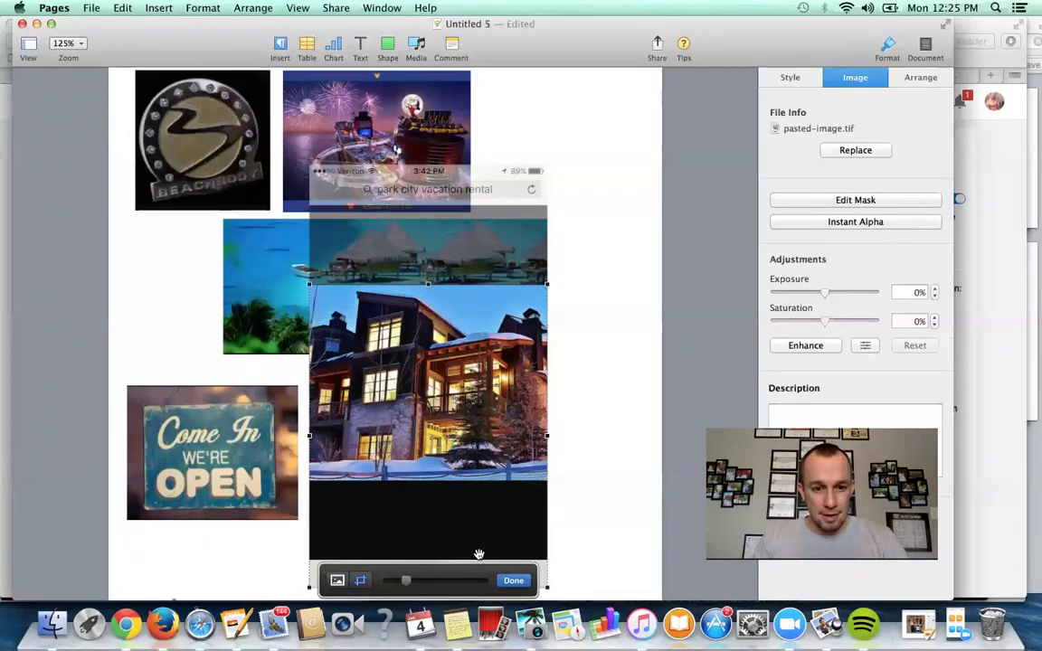
drag(467, 576, 759, 345)
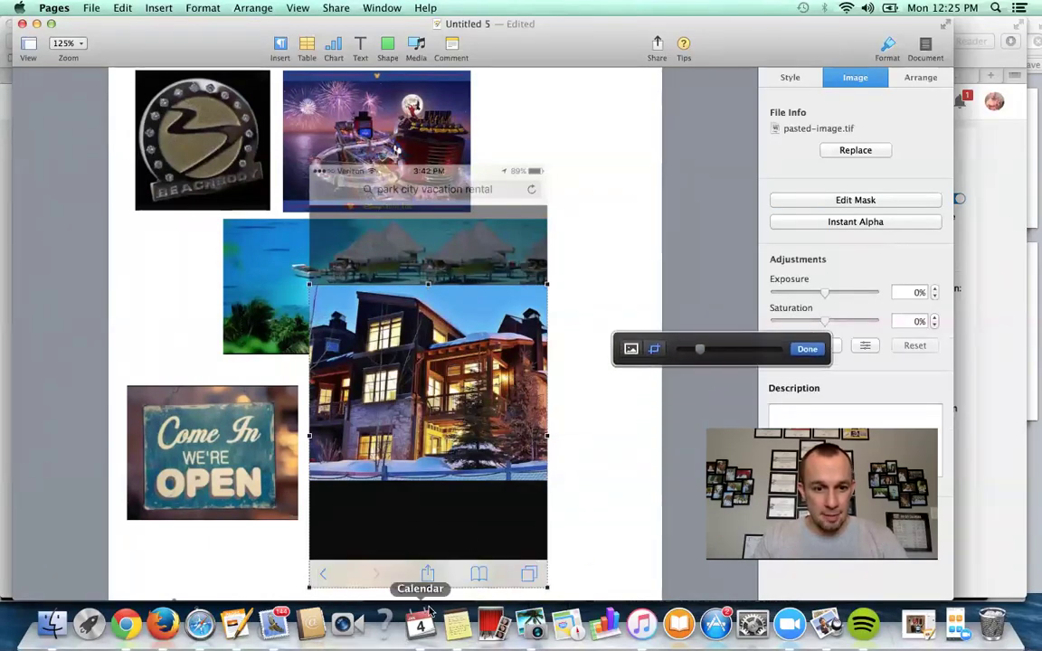
drag(428, 587, 422, 480)
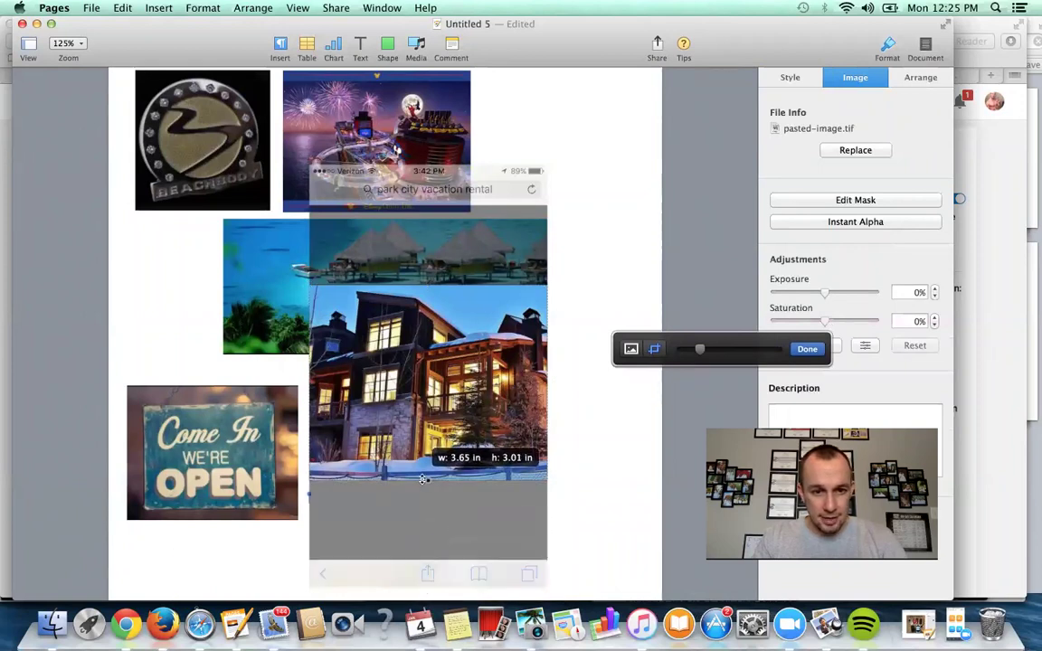
drag(423, 479, 424, 484)
click(807, 350)
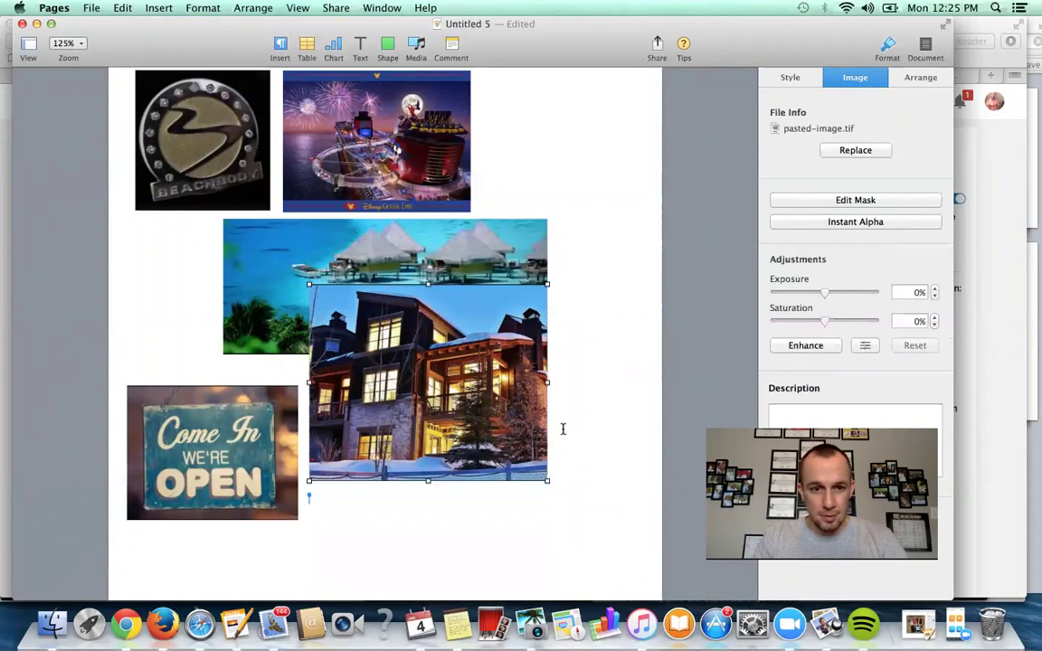
Step: Shrink the house picture and line it up beside the sign to match its height
click(547, 486)
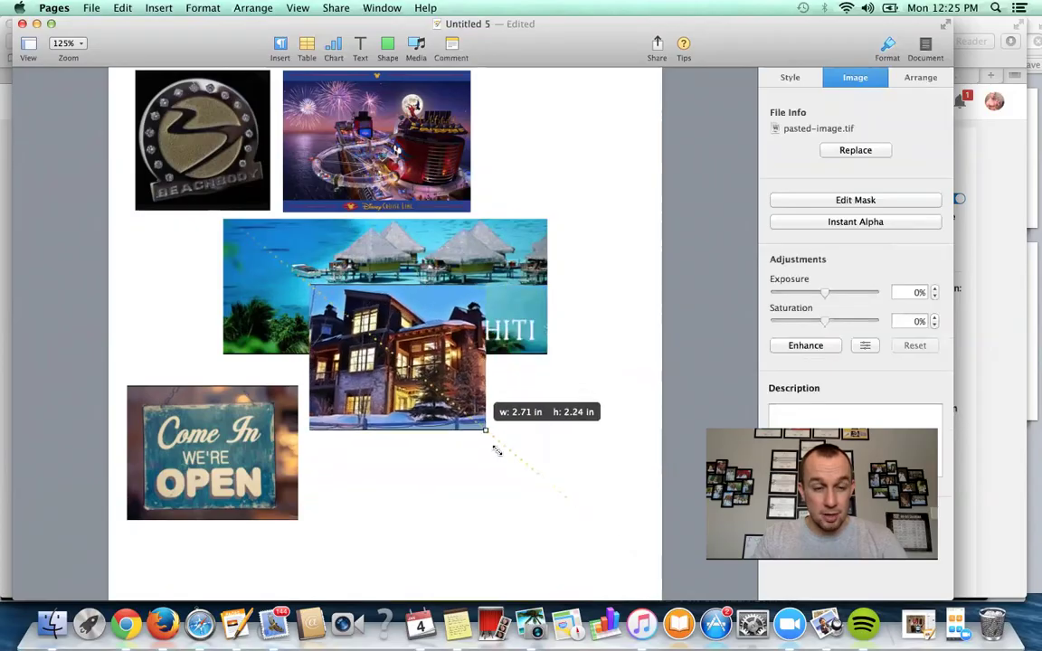
drag(547, 479, 504, 446)
drag(446, 423, 448, 506)
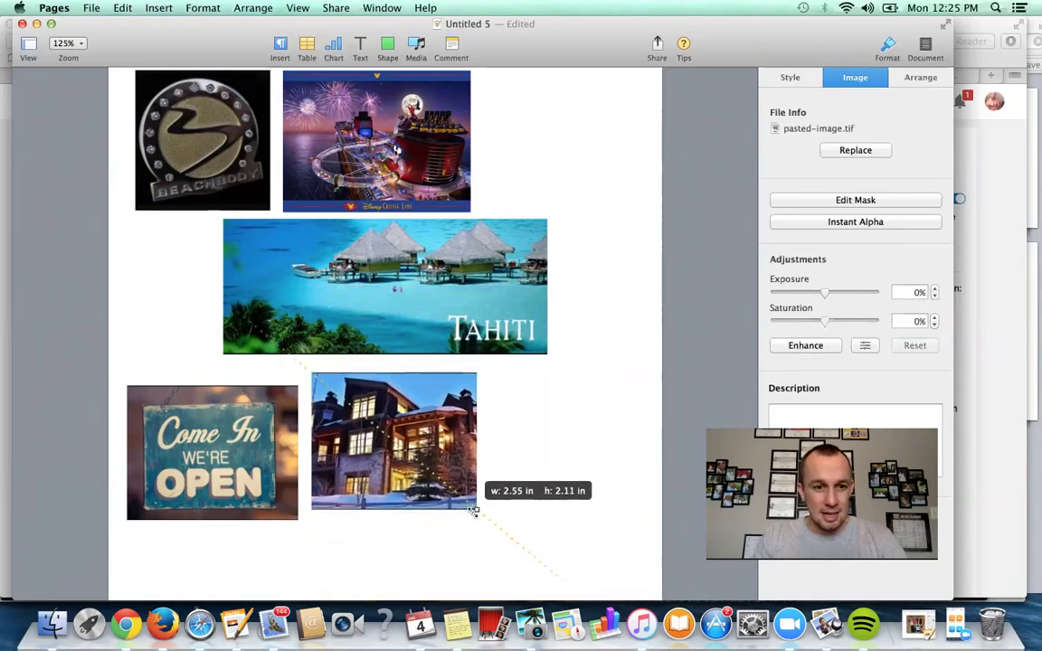
drag(506, 532, 474, 508)
drag(391, 442, 391, 454)
click(526, 467)
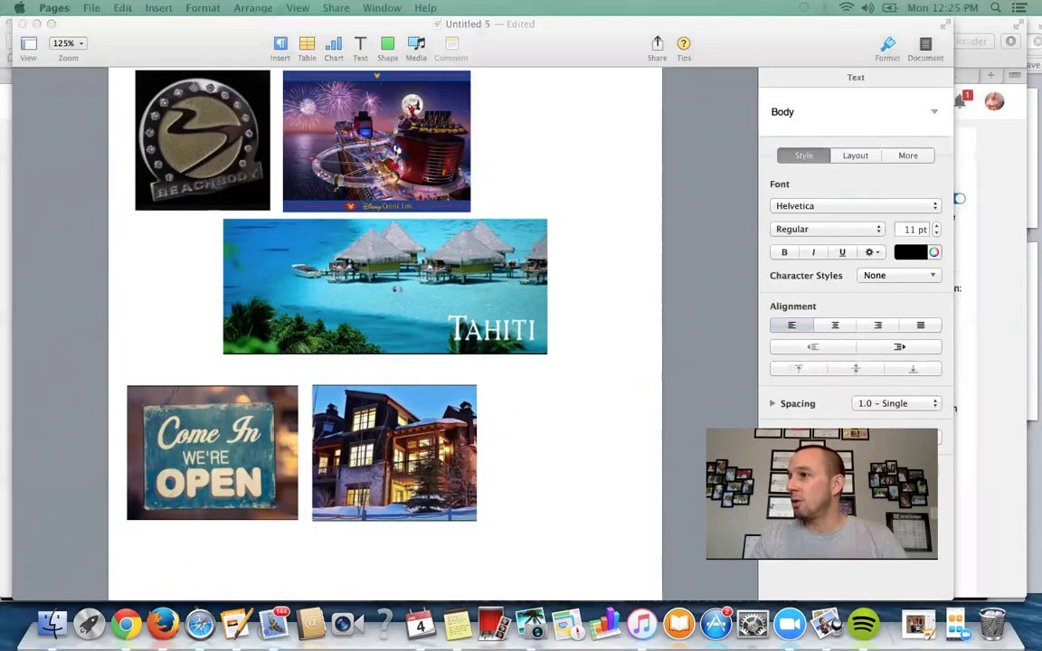
Step: Add the money raise screenshot and crop it on all sides to the coin chart
drag(995, 361, 524, 437)
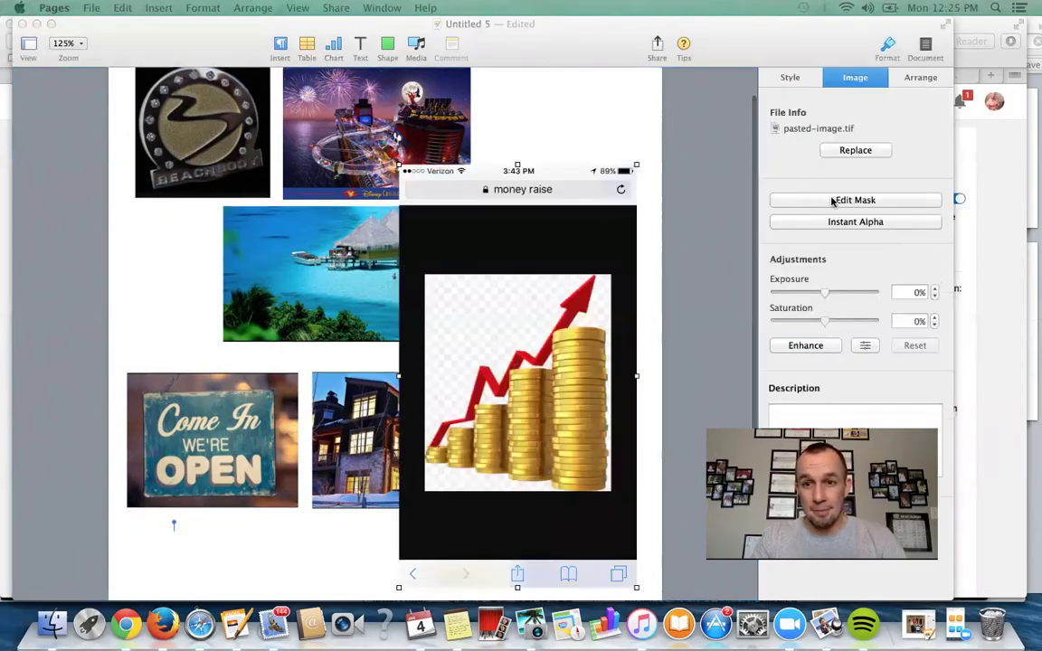
click(832, 201)
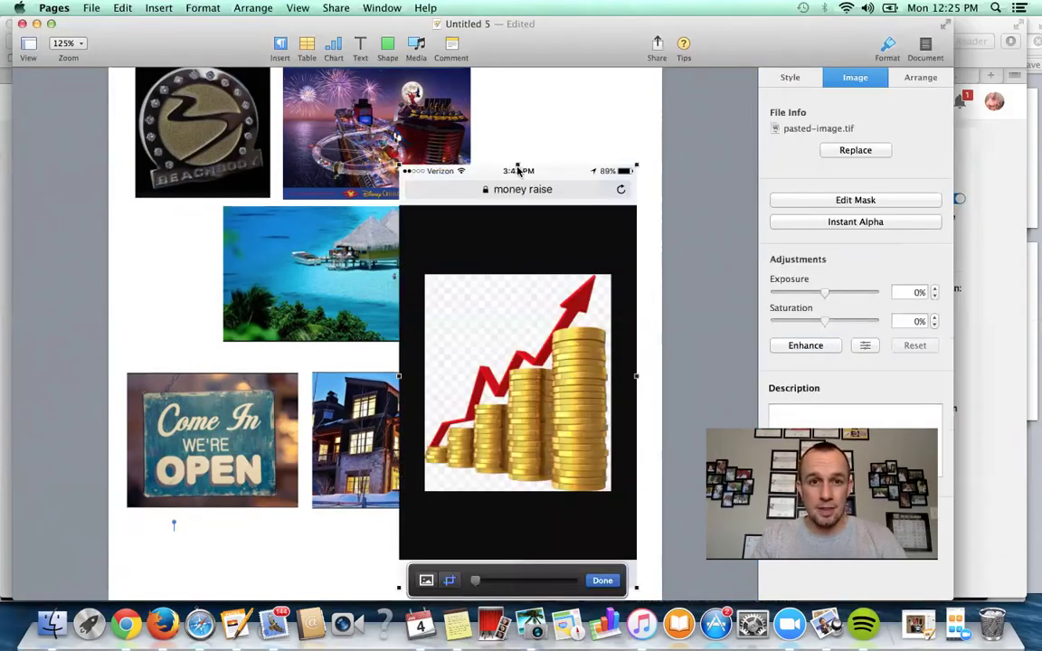
drag(518, 164, 517, 275)
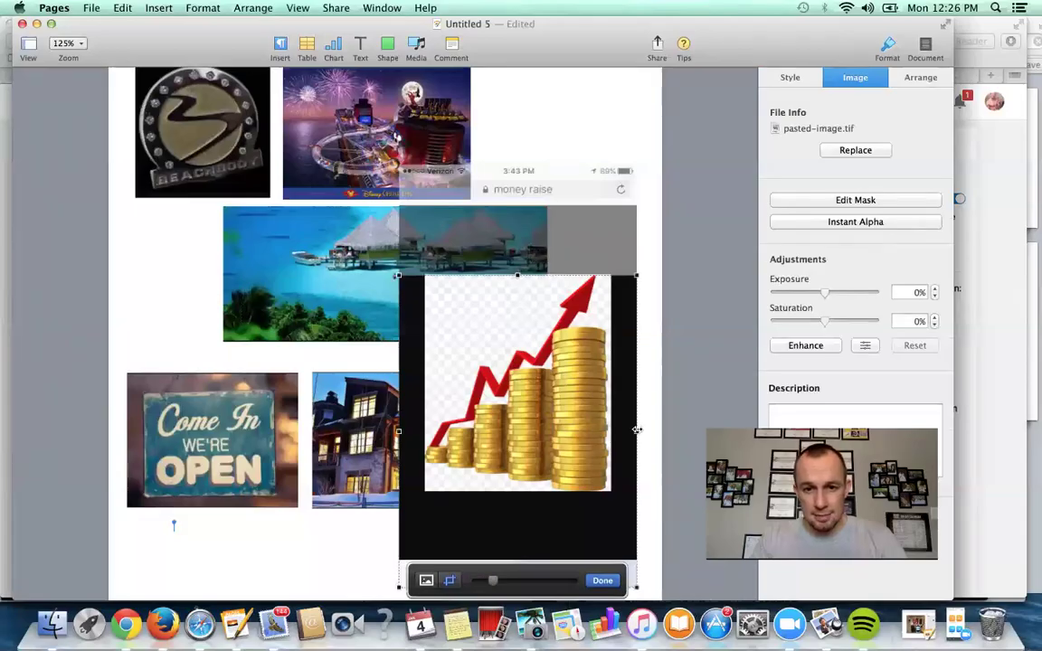
drag(637, 430, 612, 431)
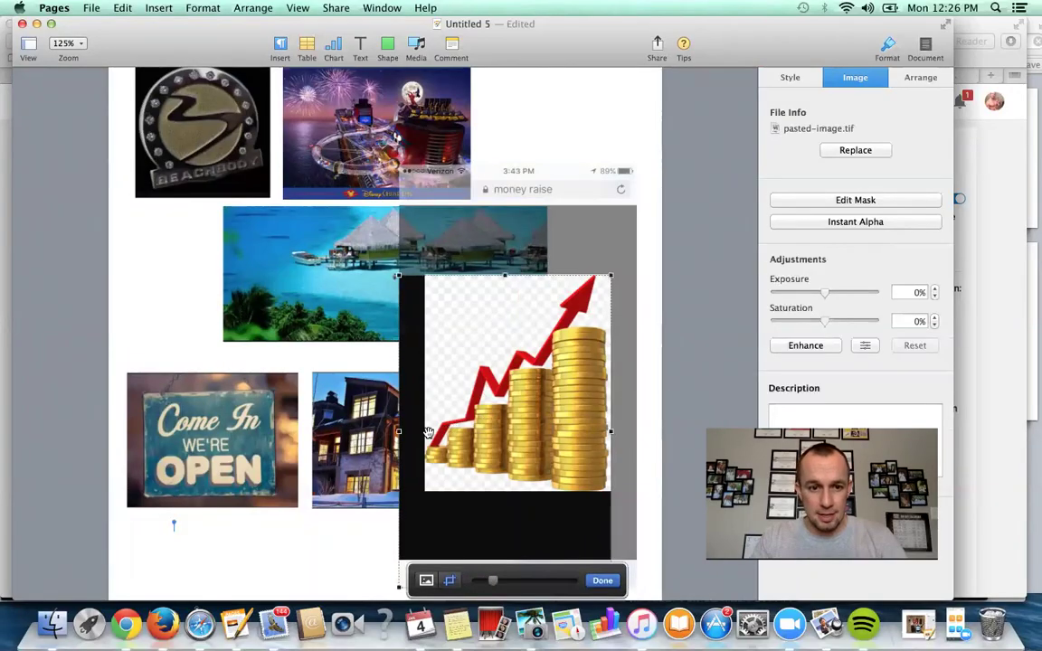
drag(396, 431, 425, 431)
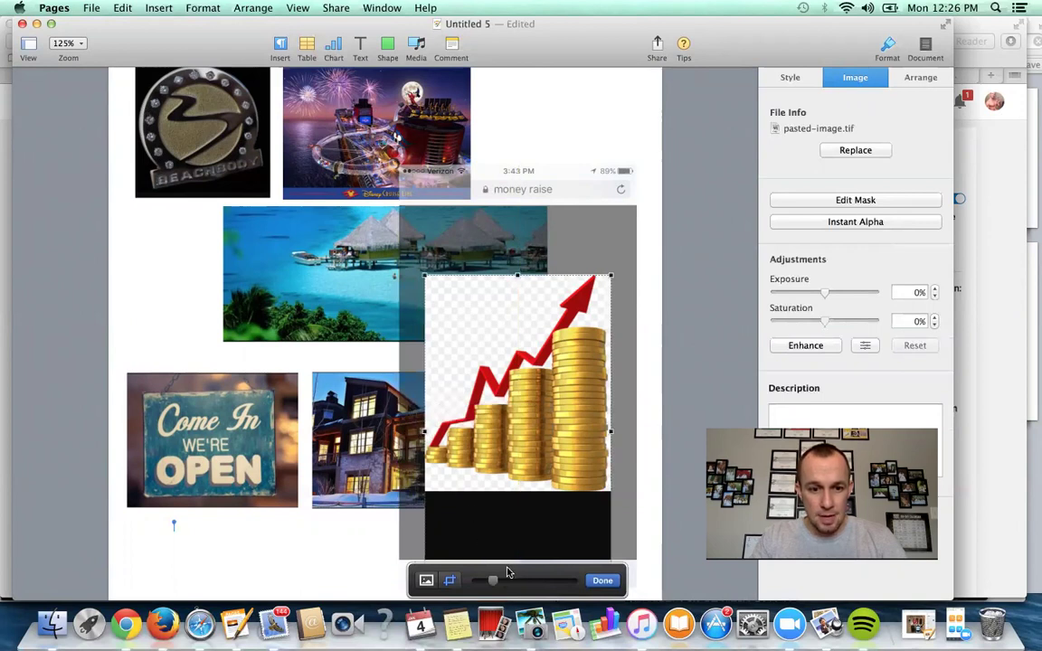
mouse_move(525, 561)
mouse_down()
mouse_move(516, 586)
mouse_move(517, 491)
mouse_up()
click(295, 533)
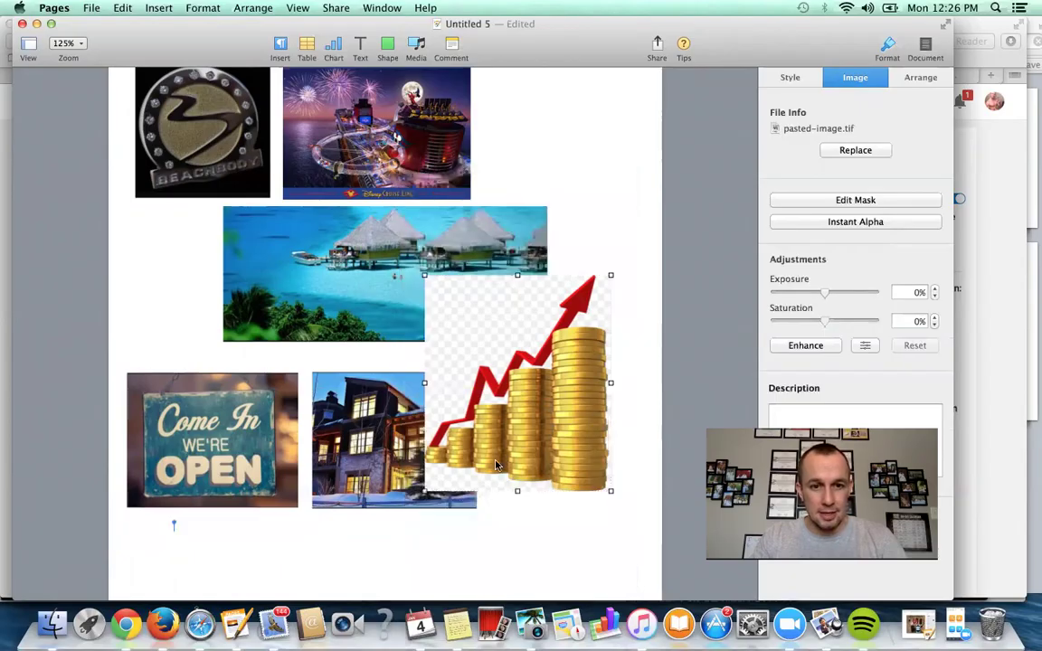
Step: Shrink the coin chart to fit beside the house in the bottom row
drag(611, 490, 566, 441)
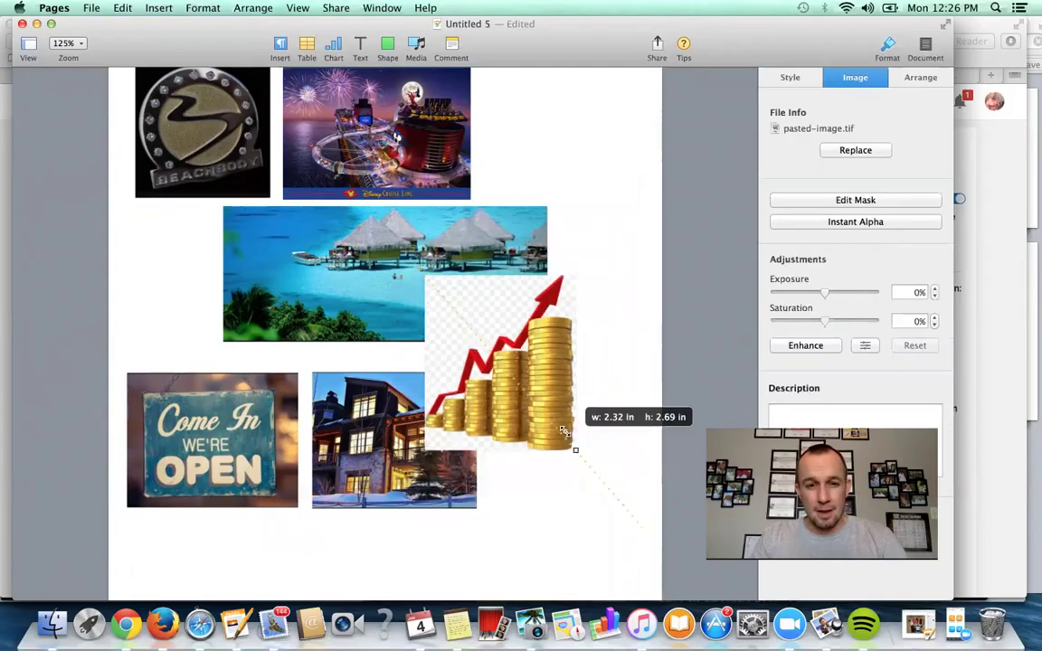
drag(511, 391, 574, 475)
mouse_move(633, 523)
mouse_down()
mouse_move(584, 476)
mouse_move(615, 512)
mouse_move(568, 482)
mouse_up()
click(581, 529)
Step: Crop the 60,000 picture top and bottom down to just its number banner
click(522, 475)
key(super+a)
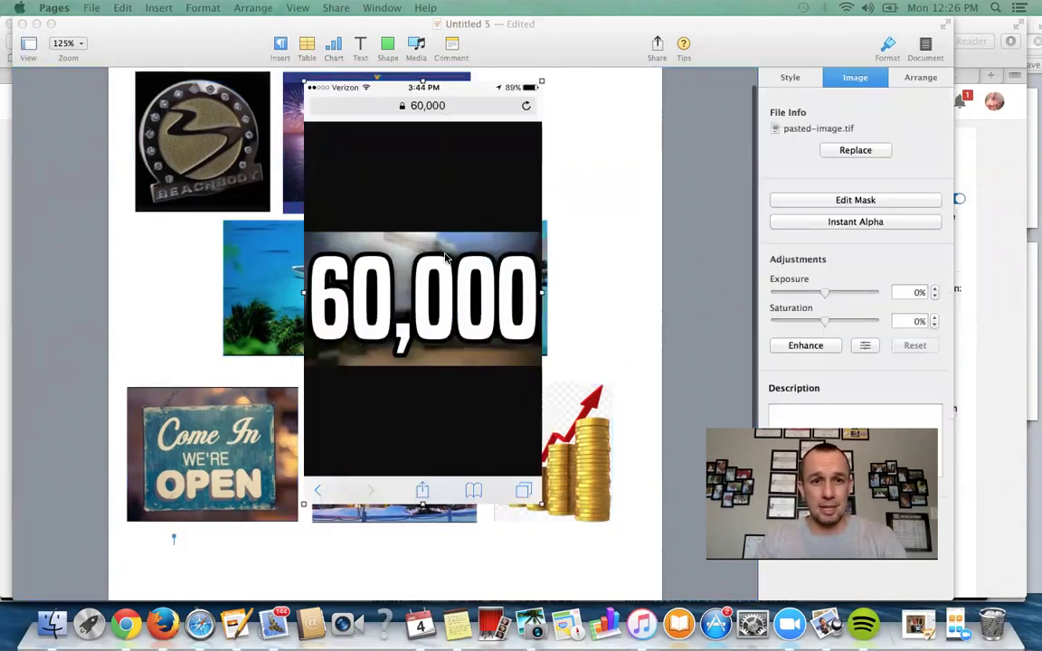
click(855, 200)
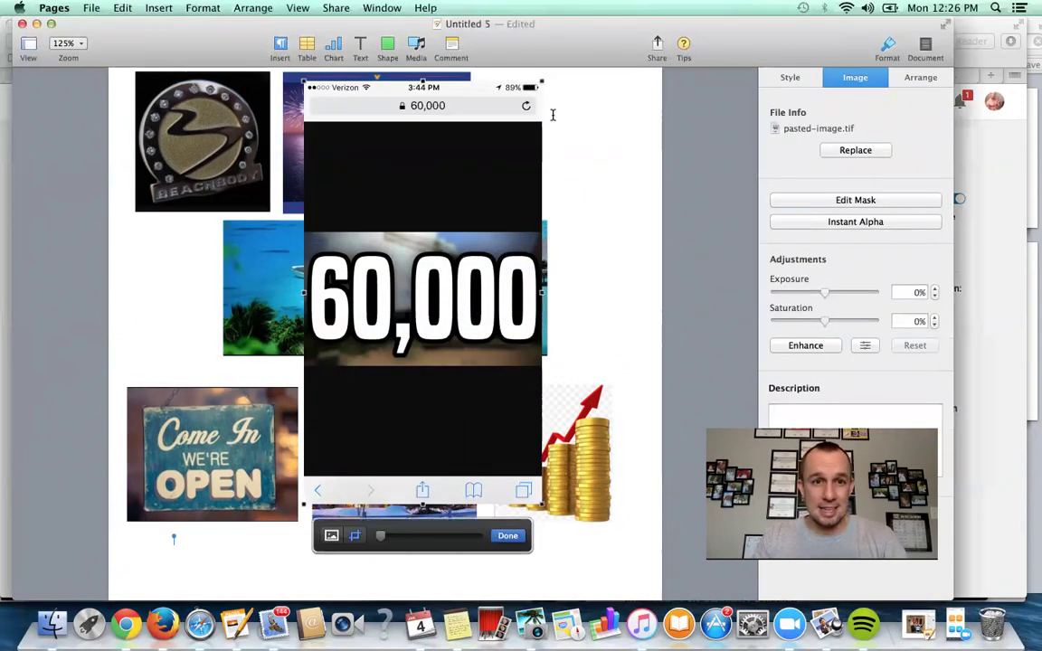
drag(422, 80, 421, 230)
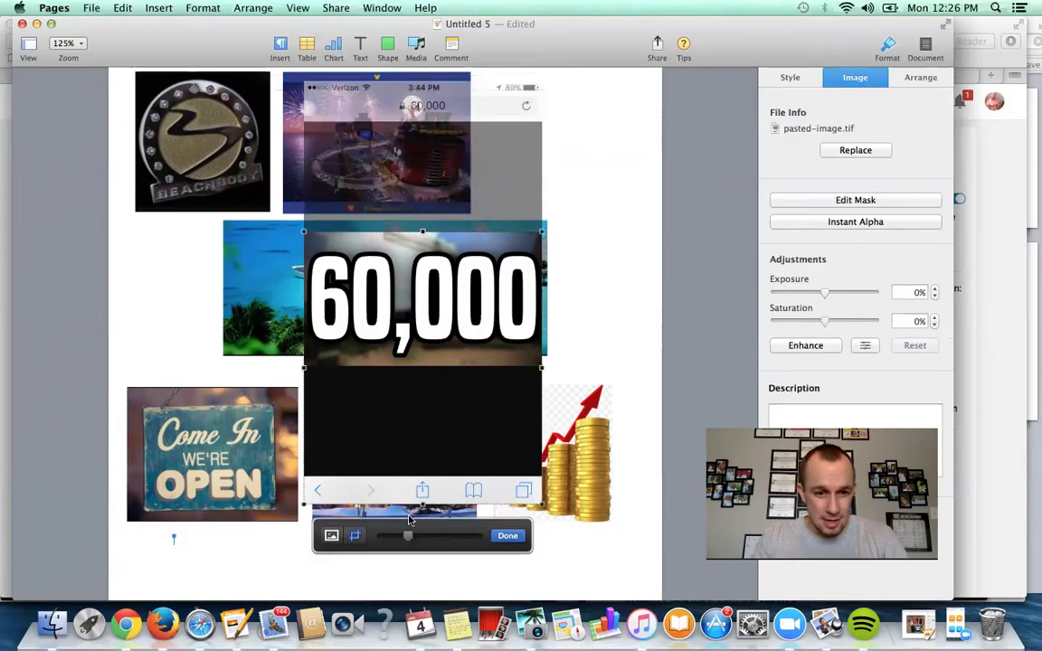
drag(412, 525, 414, 563)
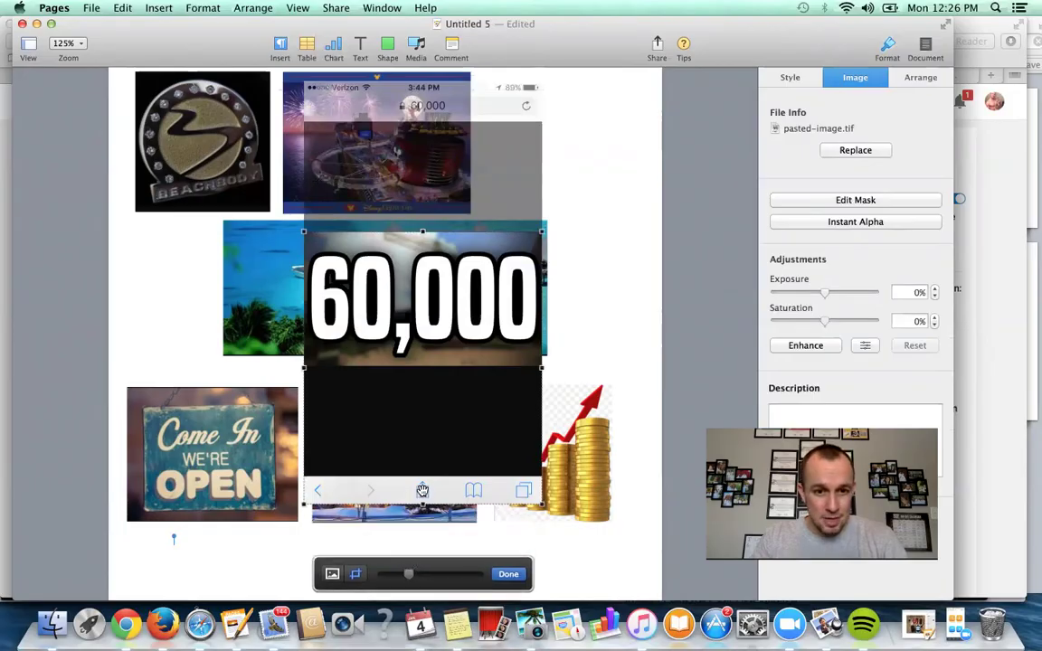
drag(421, 504, 418, 366)
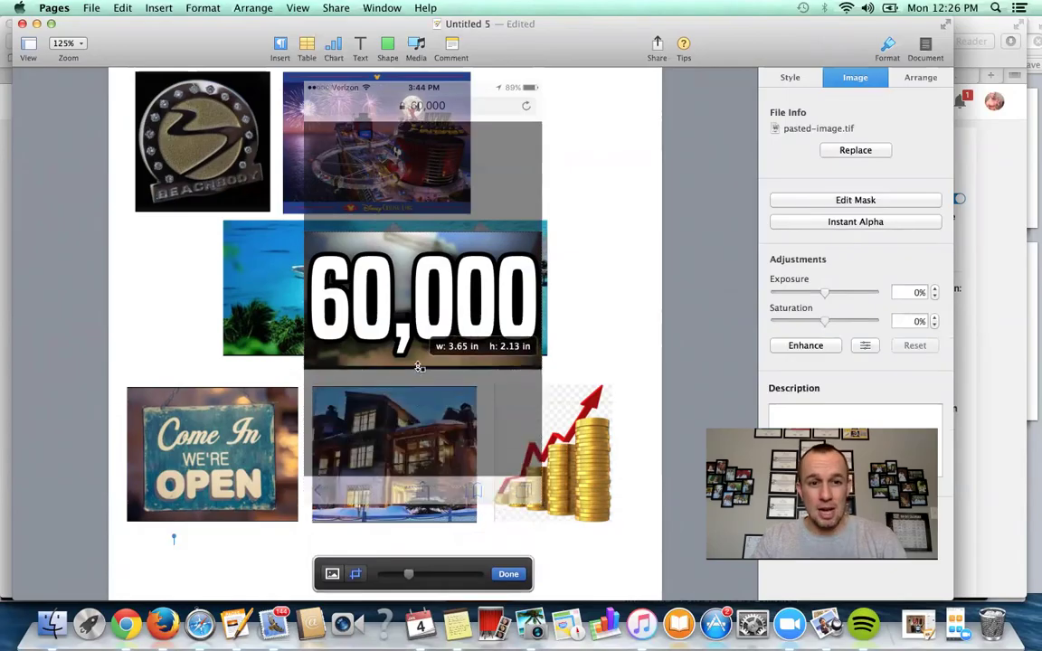
click(508, 574)
Step: Shrink the 60,000 banner, move it to the top row, and push the cruise photo aside
drag(480, 327, 535, 287)
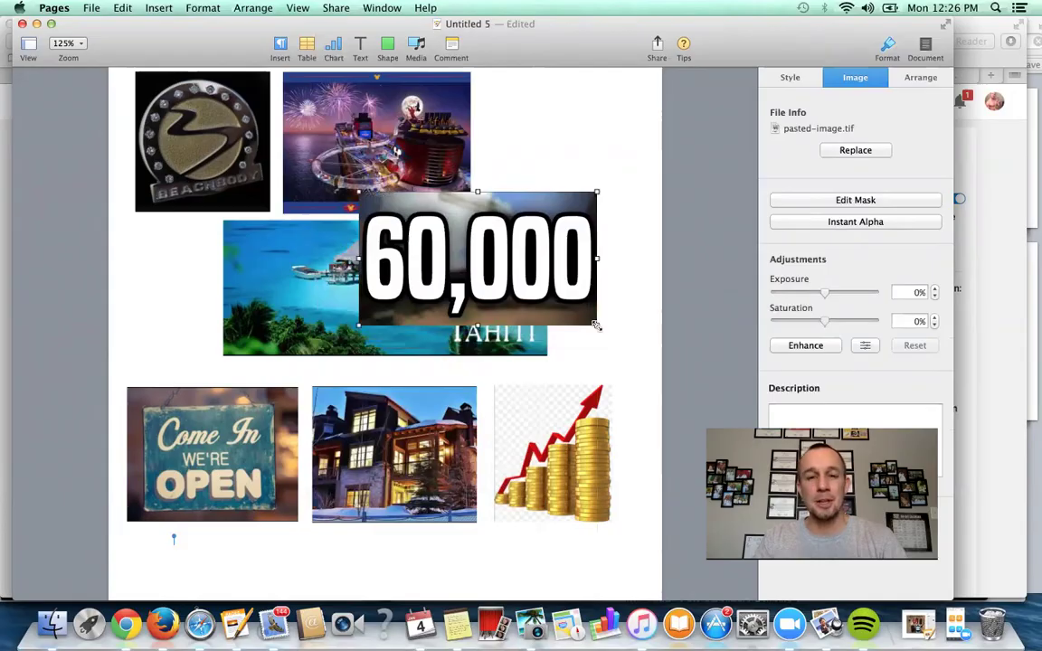
drag(597, 325, 546, 286)
mouse_move(492, 243)
mouse_down()
mouse_move(621, 133)
mouse_move(606, 133)
mouse_up()
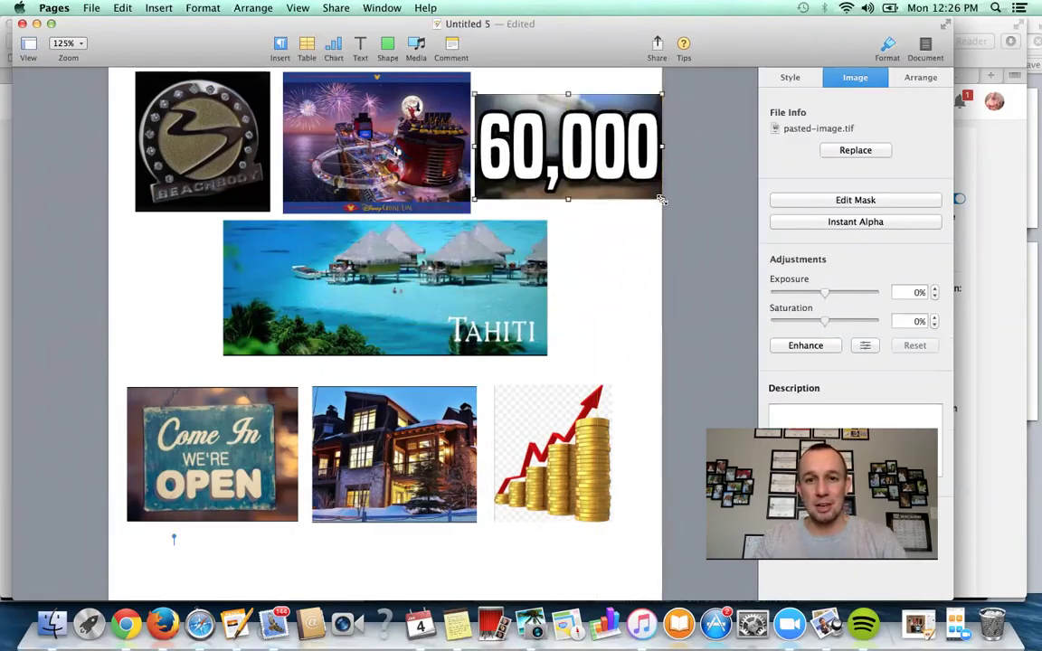
drag(662, 199, 639, 186)
drag(457, 190, 653, 301)
Step: Order the top row as badge, 60,000 banner, then the enlarged cruise photo at the right edge
click(497, 142)
drag(556, 141, 385, 156)
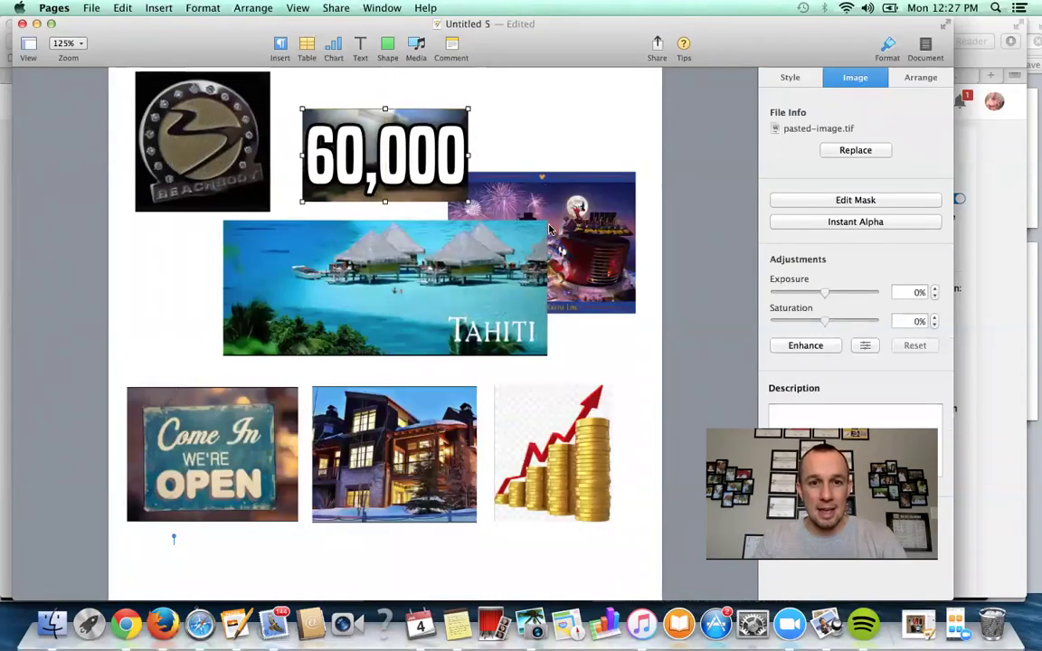
drag(549, 229, 565, 151)
drag(650, 234, 610, 203)
mouse_move(550, 163)
mouse_down()
mouse_move(582, 162)
mouse_move(569, 150)
mouse_up()
mouse_move(625, 191)
mouse_down()
mouse_move(646, 217)
mouse_move(647, 202)
mouse_up()
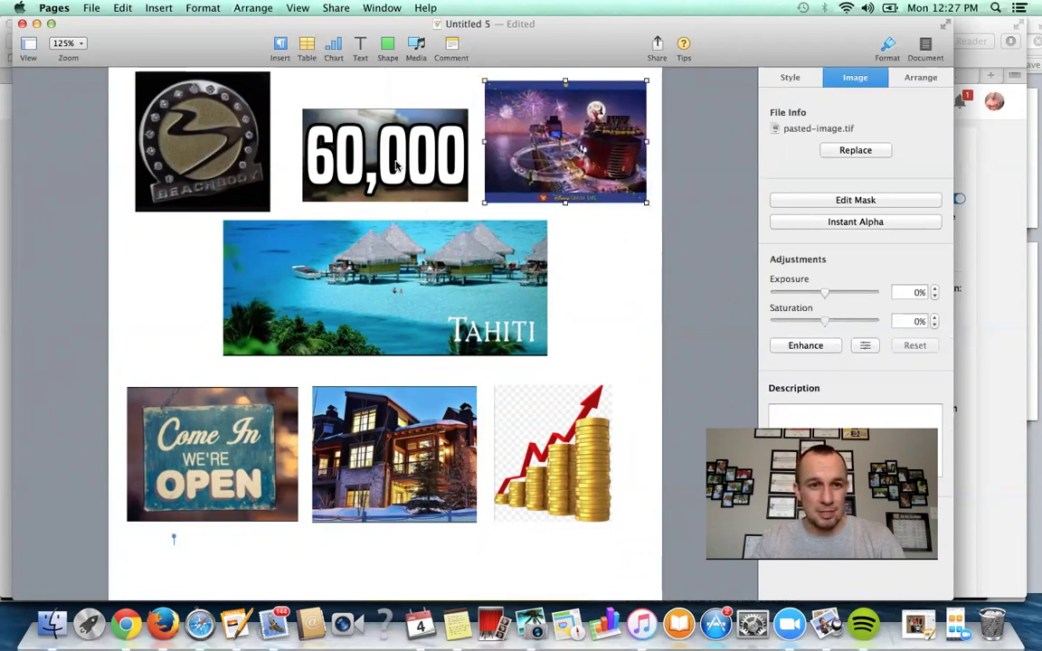
drag(391, 166, 381, 166)
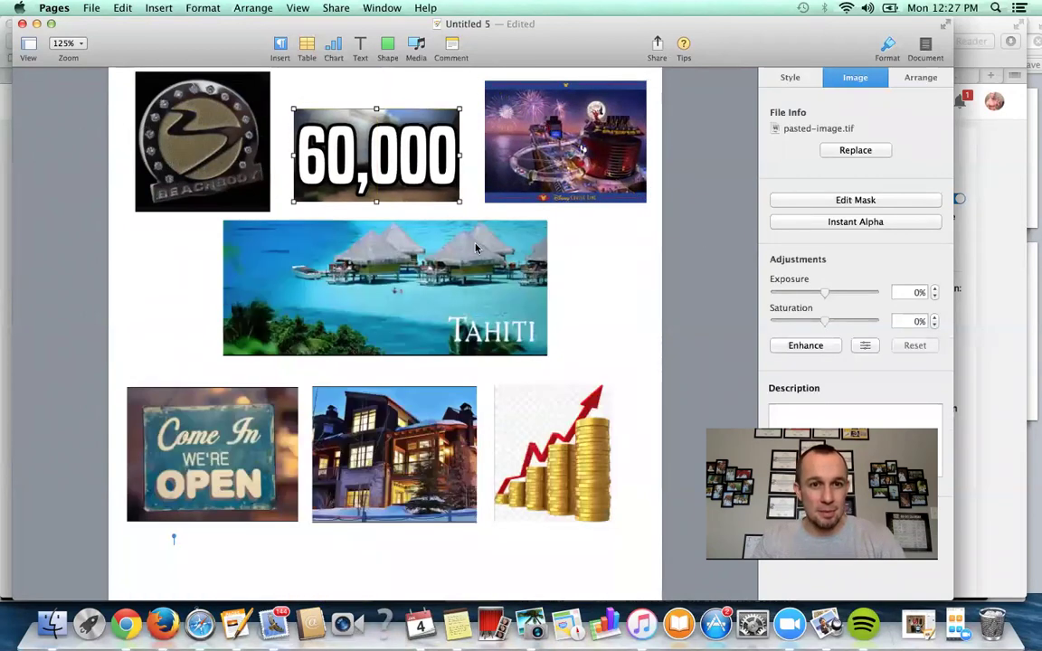
click(568, 271)
scroll(595, 328, up, 2)
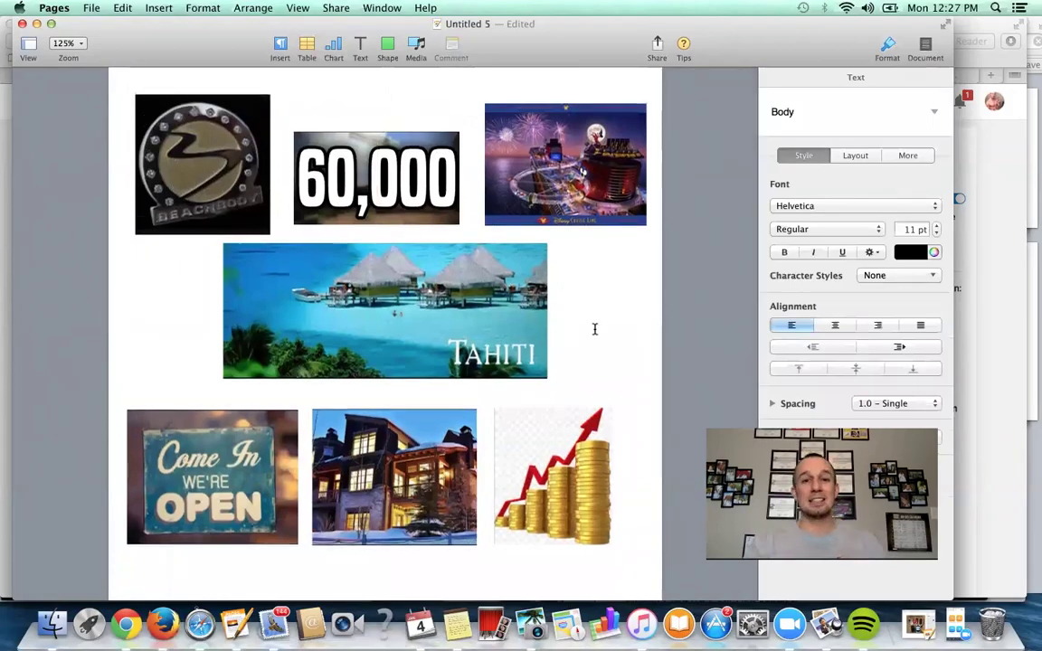
scroll(616, 390, down, 1)
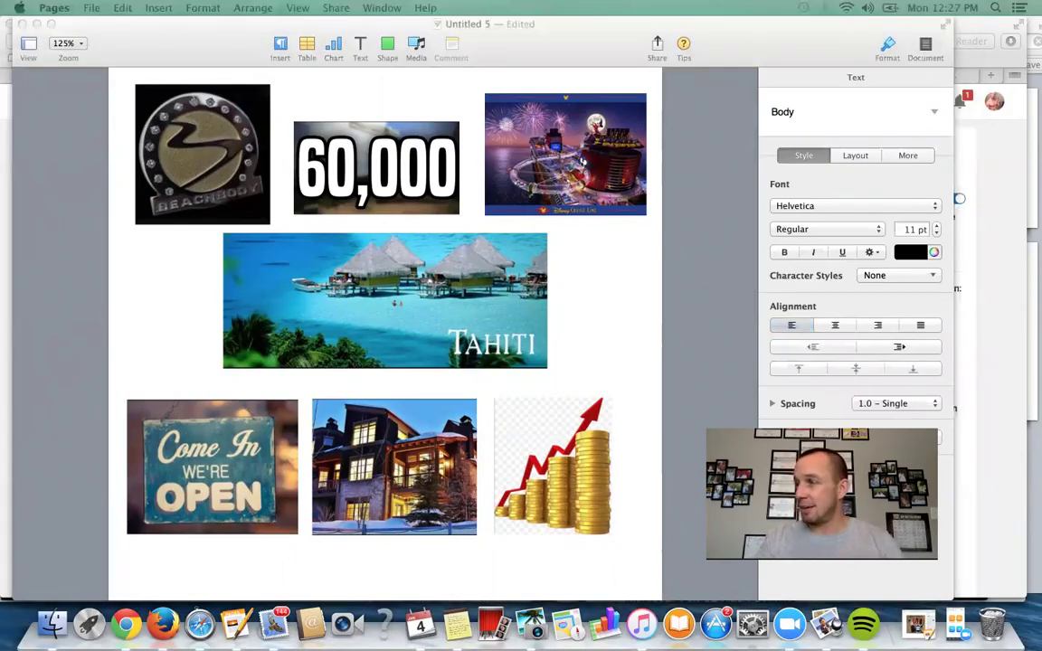
Step: Add the Success Club screenshot and mask it down to just the logo
drag(895, 231, 533, 350)
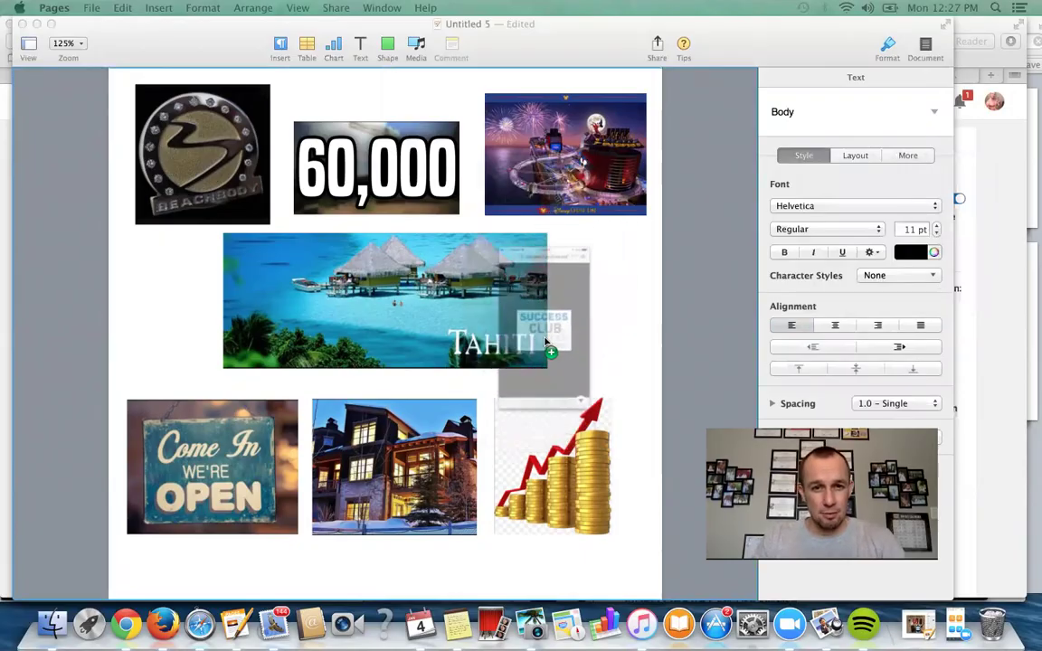
drag(532, 350, 412, 351)
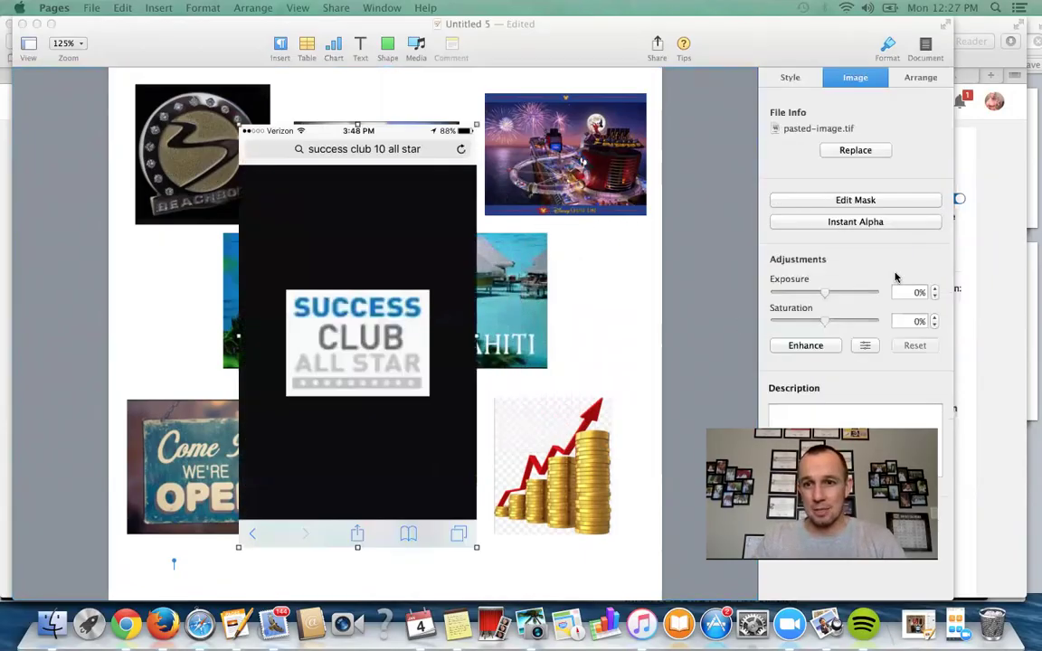
click(839, 203)
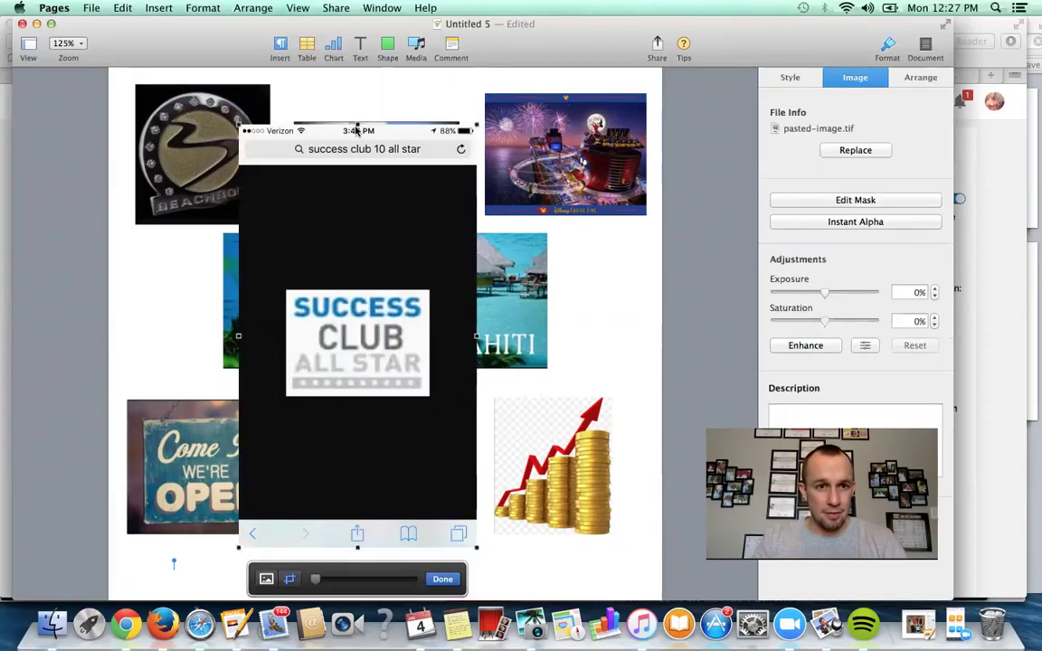
drag(357, 130, 362, 293)
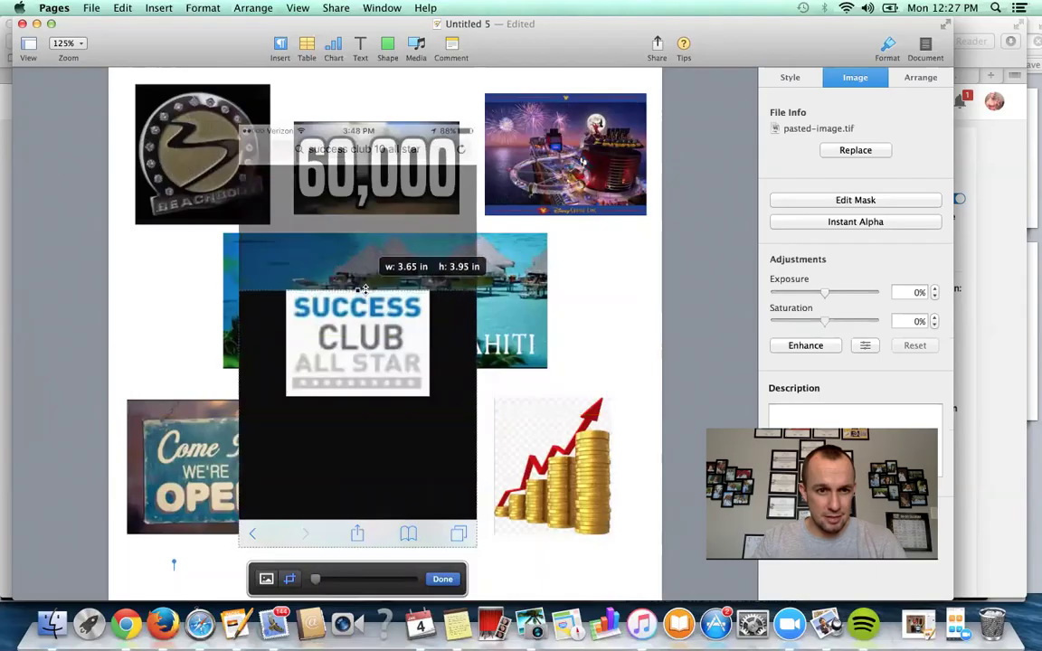
drag(357, 547, 357, 398)
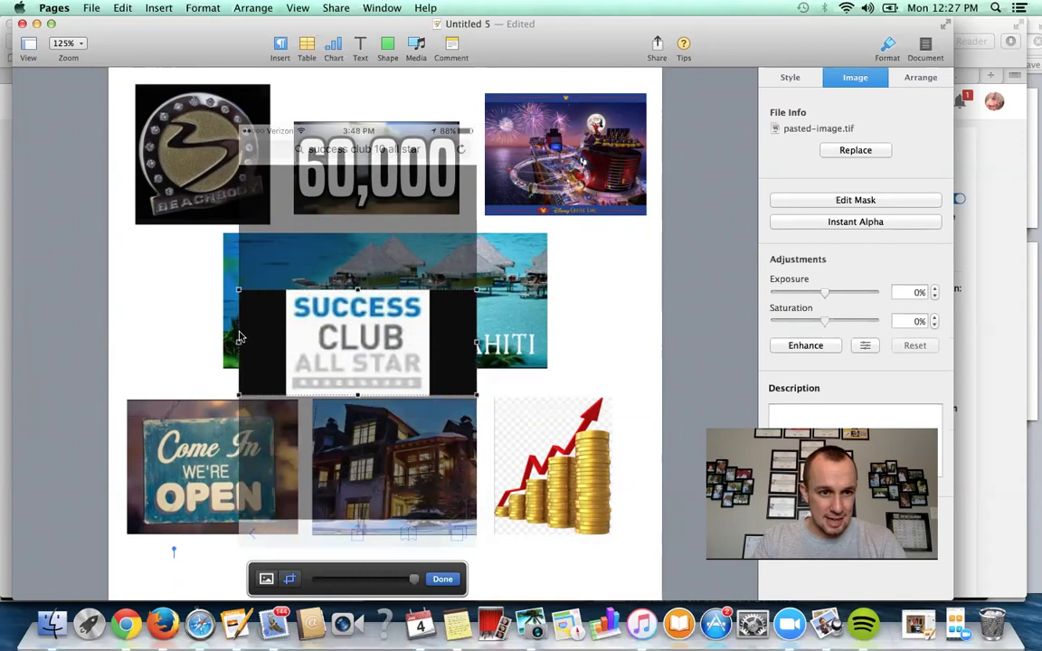
drag(238, 340, 291, 349)
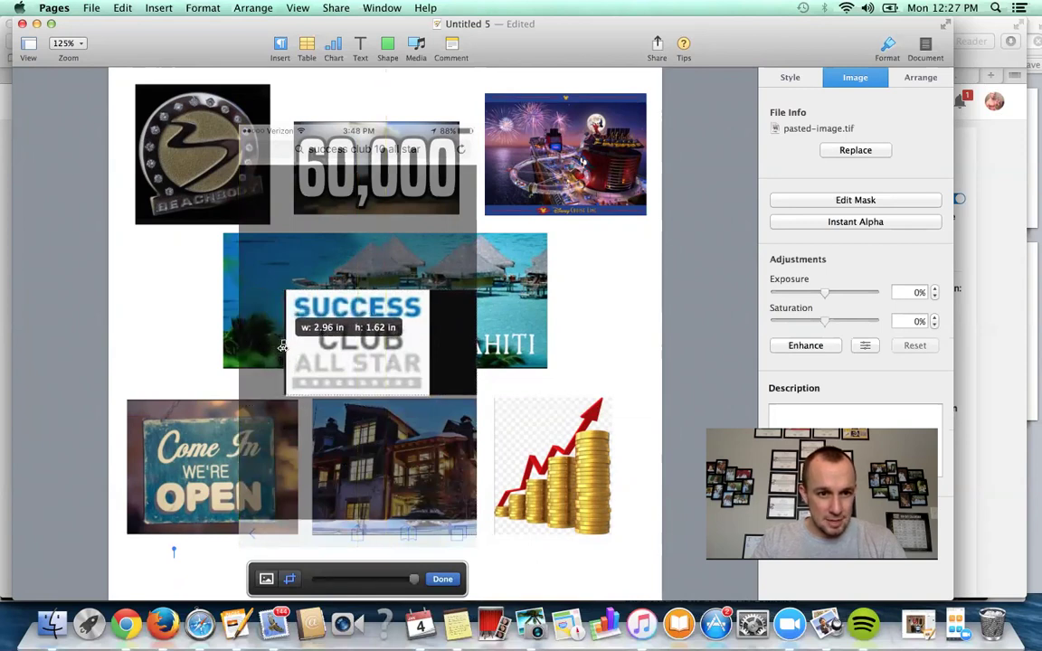
drag(291, 348, 286, 348)
drag(477, 342, 432, 344)
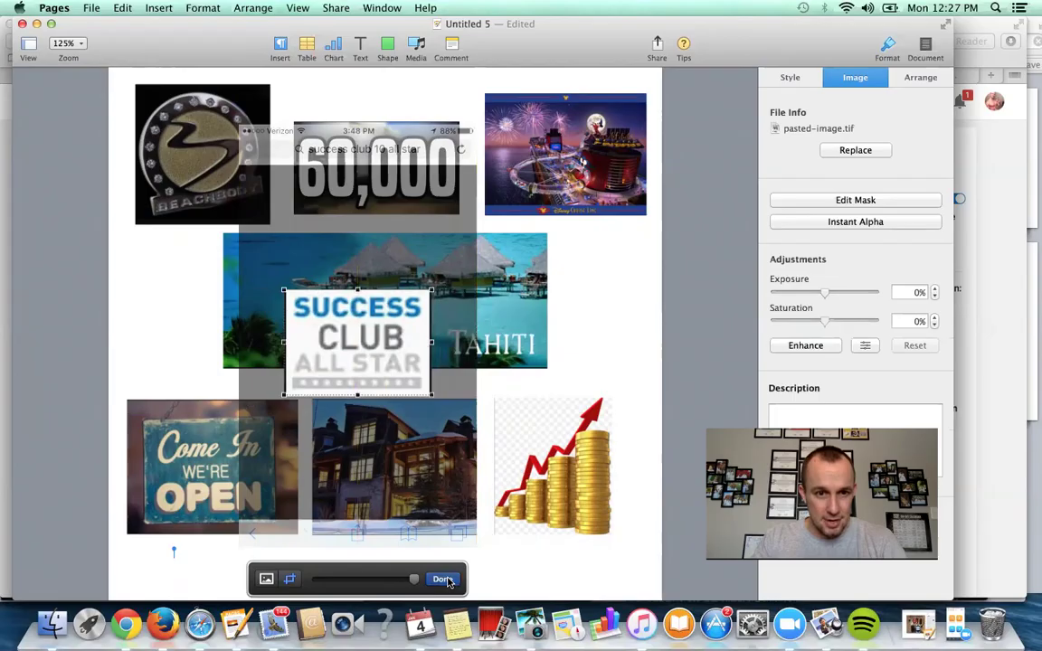
click(443, 580)
Step: Shrink the Tahiti photo and move it right, with the smaller Success Club logo on its left
click(441, 295)
drag(546, 368, 466, 334)
drag(420, 266, 462, 276)
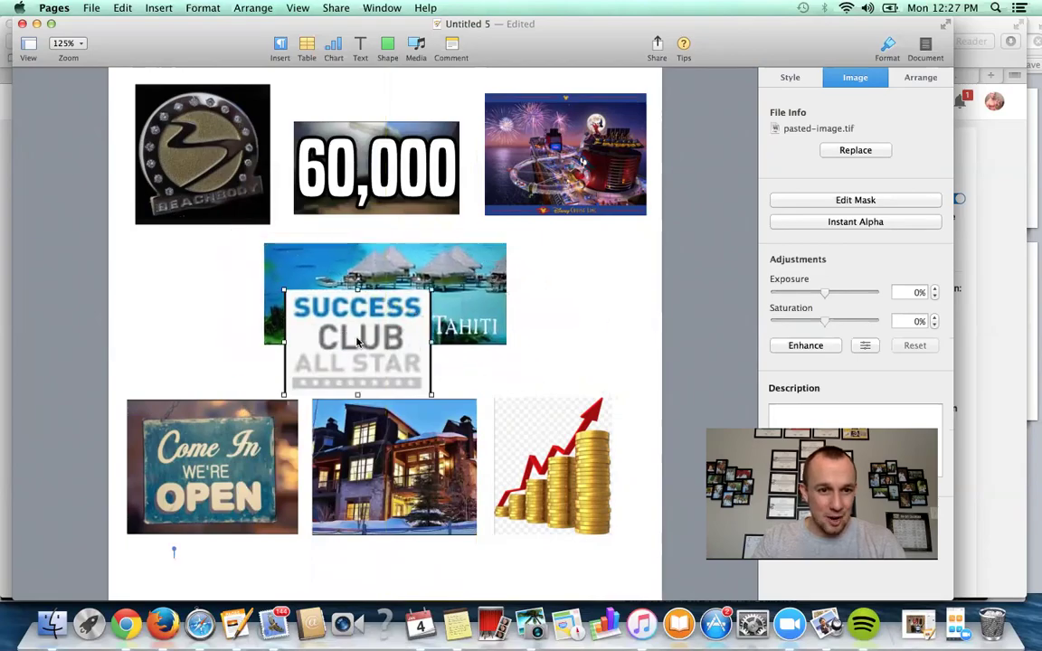
mouse_move(371, 349)
mouse_down()
mouse_move(217, 315)
mouse_move(222, 324)
mouse_up()
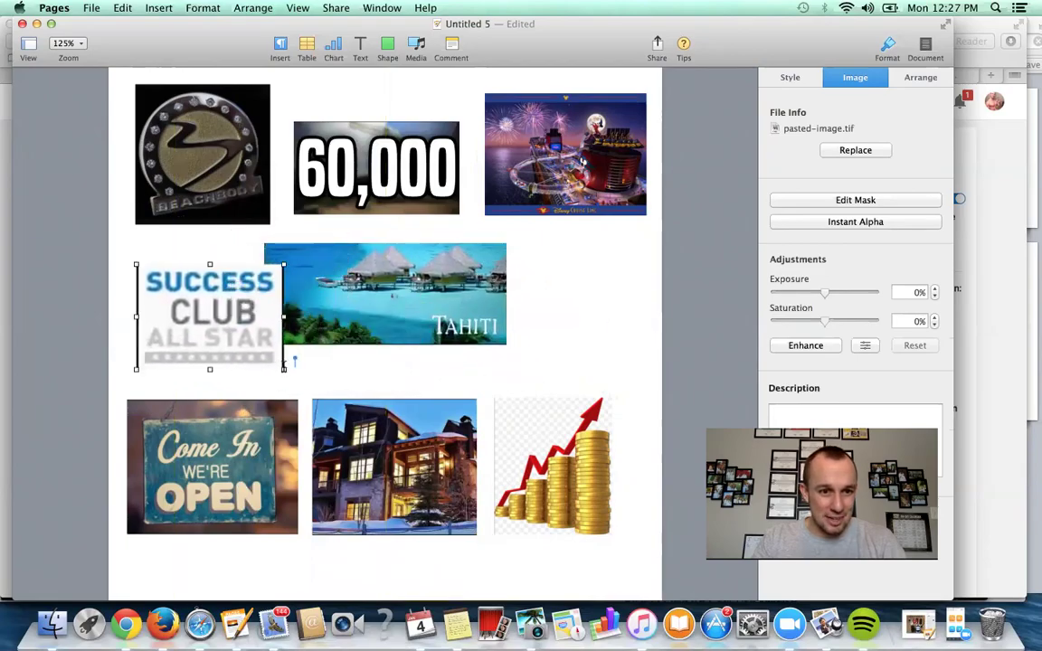
click(294, 362)
click(177, 337)
drag(284, 368, 228, 353)
Step: Refine the Success Club logo's mask on its left and right edges
click(862, 201)
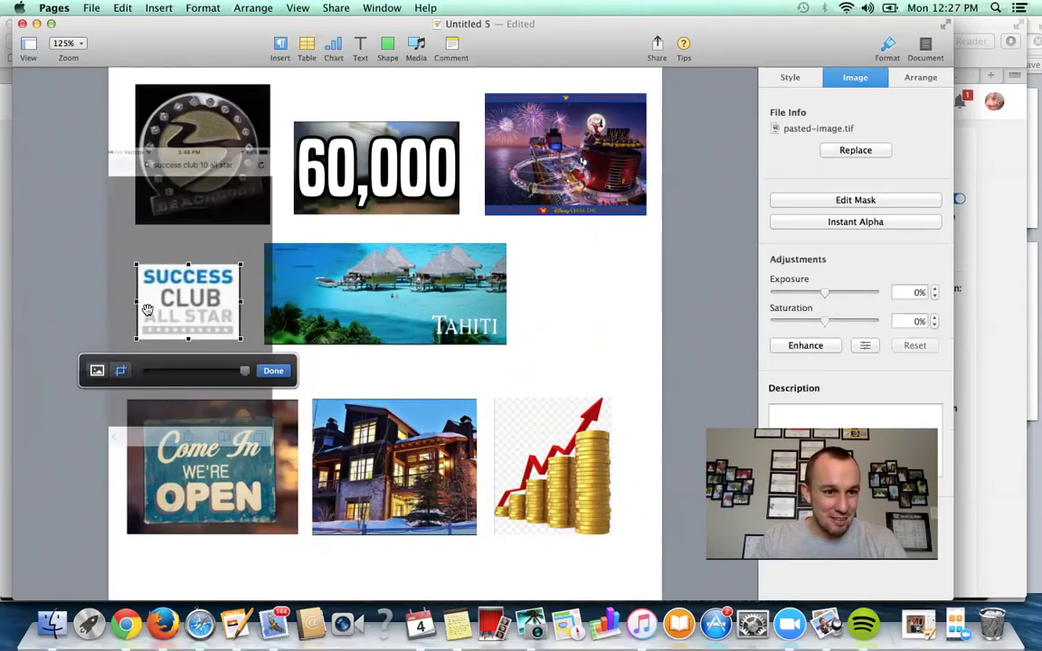
drag(136, 302, 141, 303)
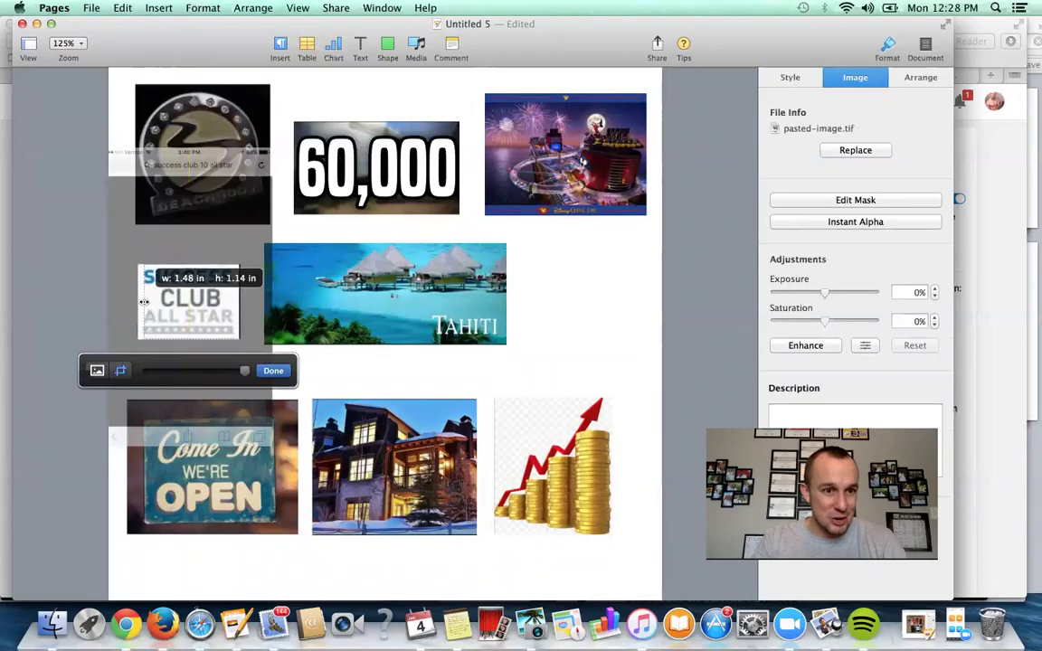
drag(140, 301, 138, 301)
drag(236, 301, 237, 301)
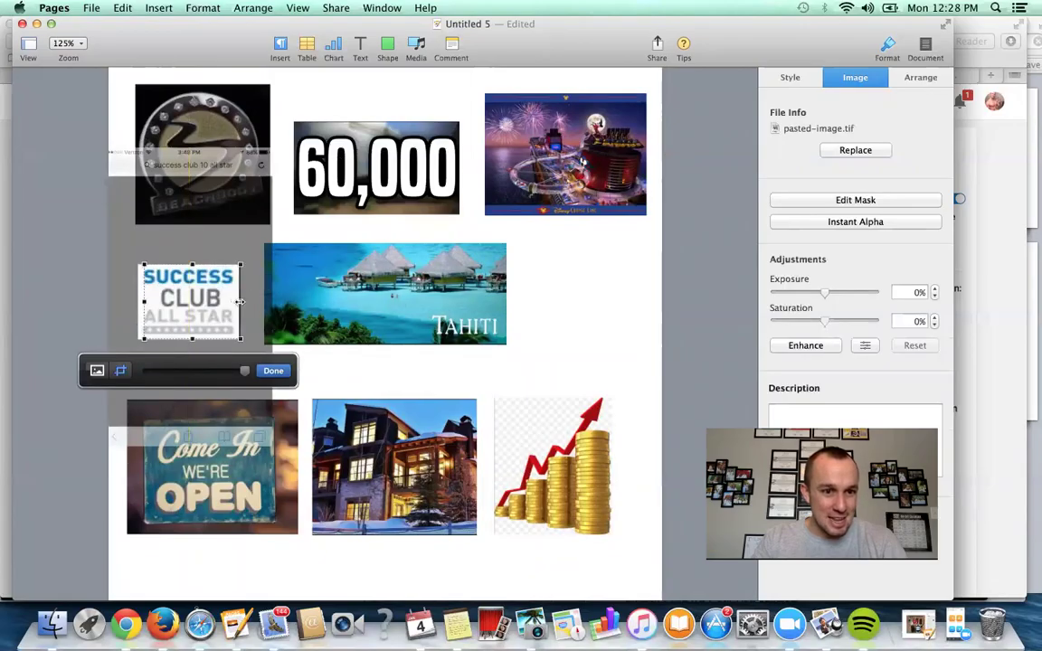
drag(240, 299, 237, 300)
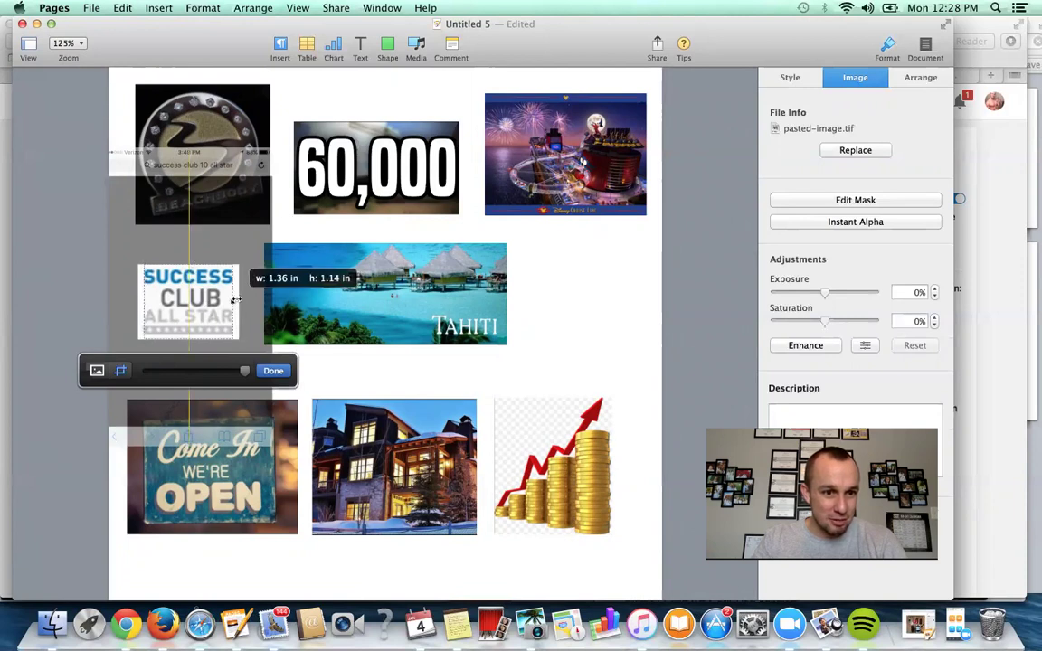
click(274, 371)
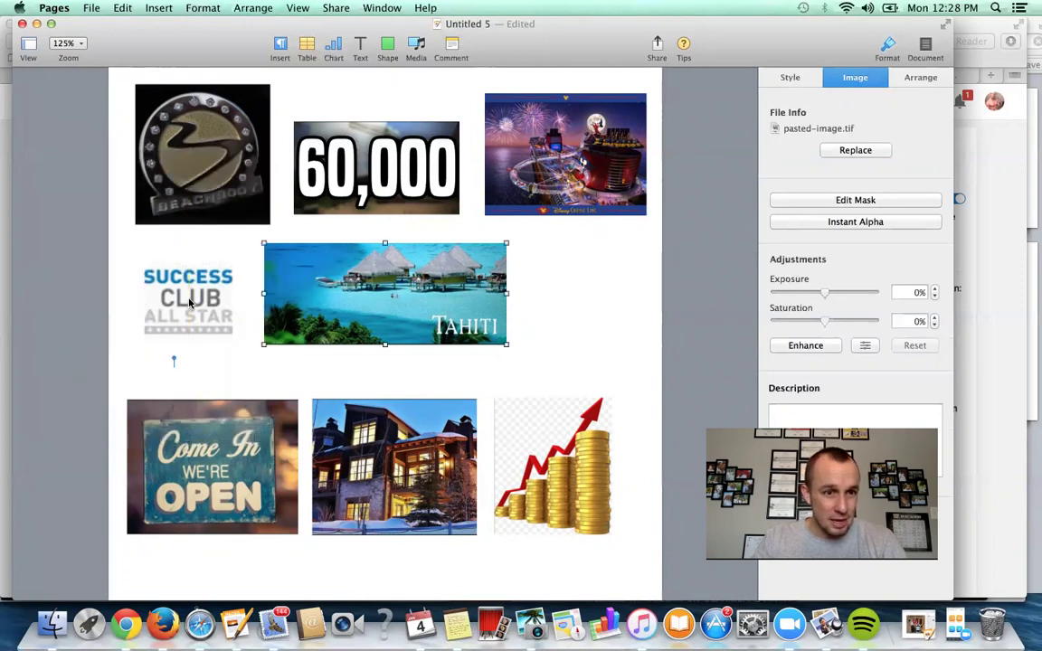
Step: Enlarge the Success Club image and set the Tahiti photo right beside it
mouse_move(230, 335)
mouse_down()
mouse_move(216, 326)
mouse_move(246, 345)
mouse_up()
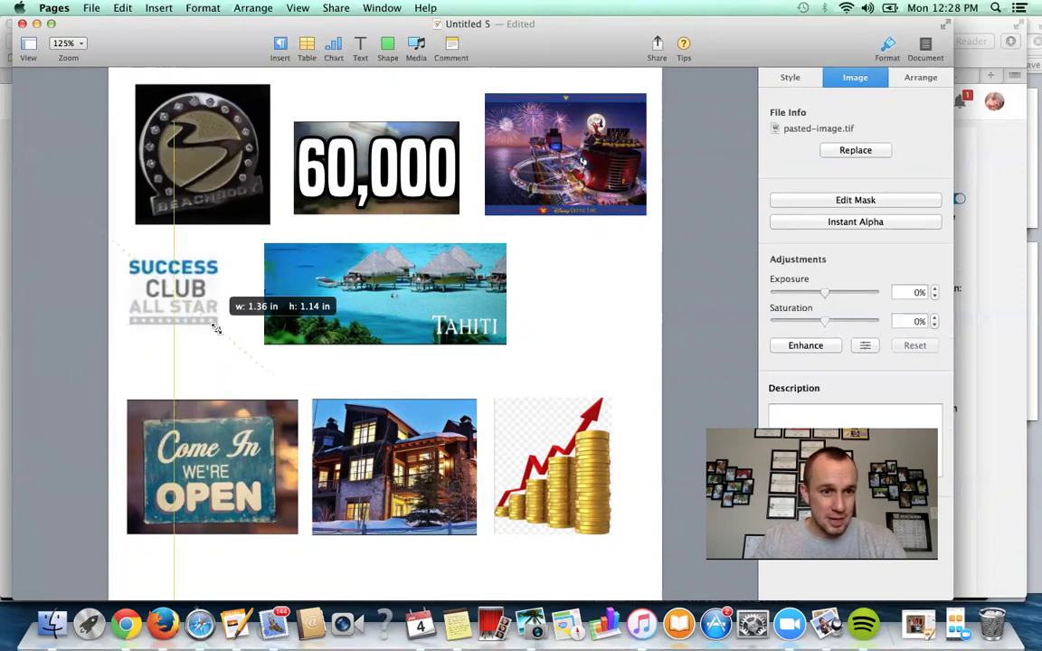
click(240, 383)
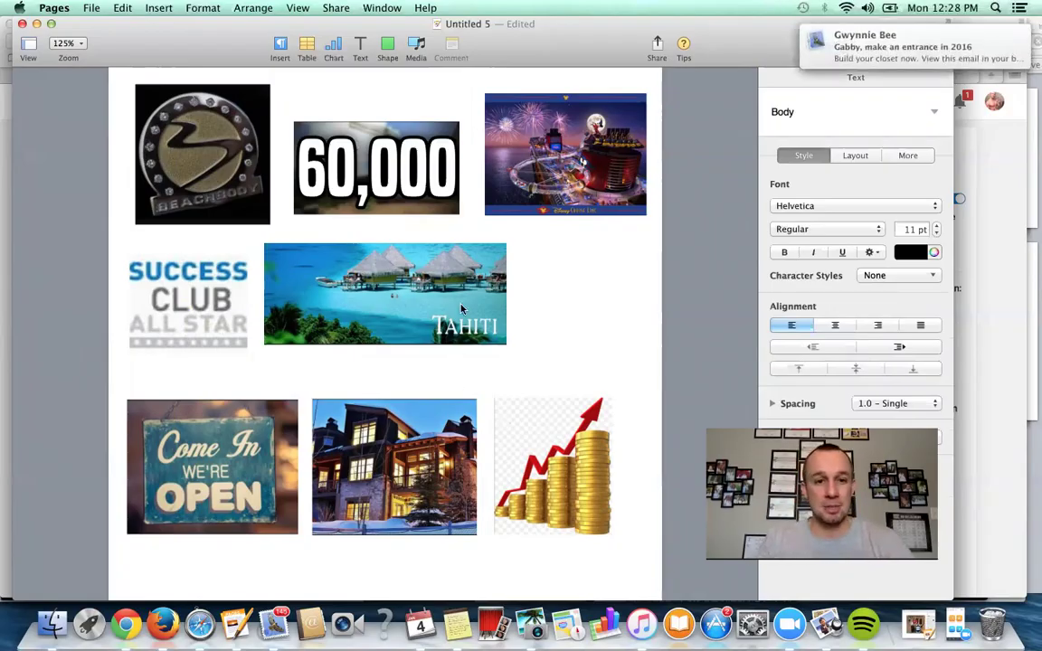
drag(464, 308, 584, 324)
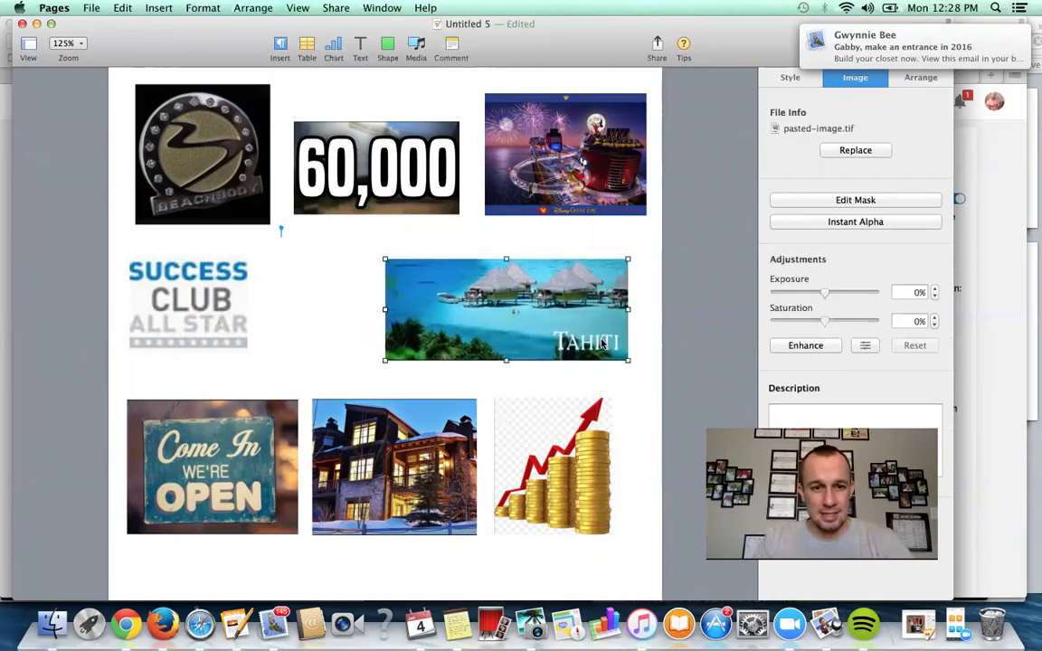
drag(486, 290, 364, 284)
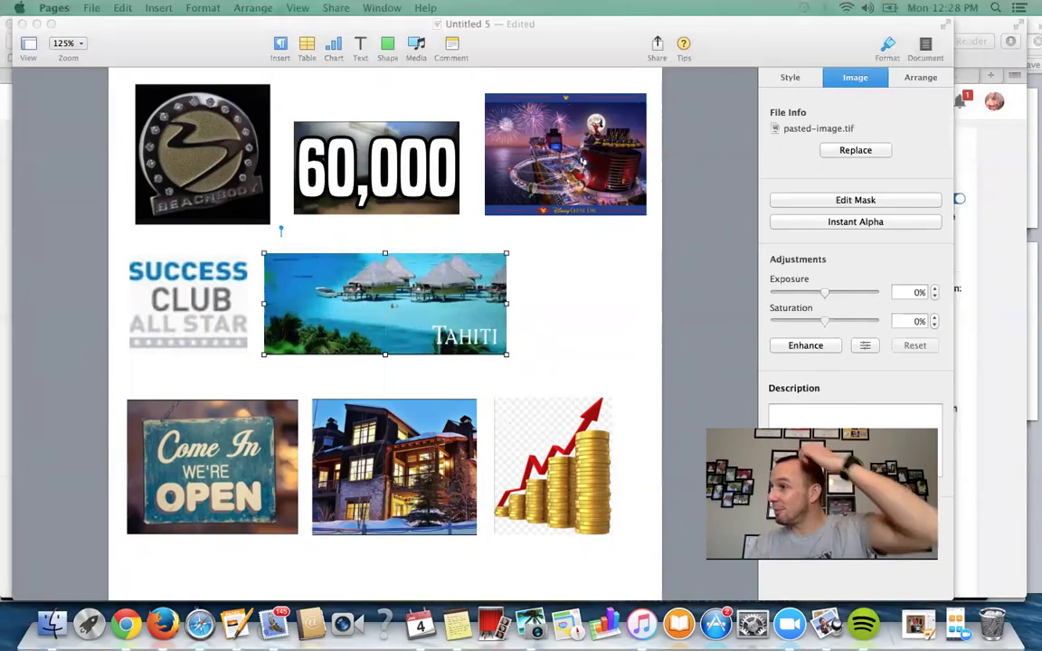
Step: Add the family snow photo to the middle row, sized about 2.75 inches square
drag(727, 340, 346, 331)
click(549, 533)
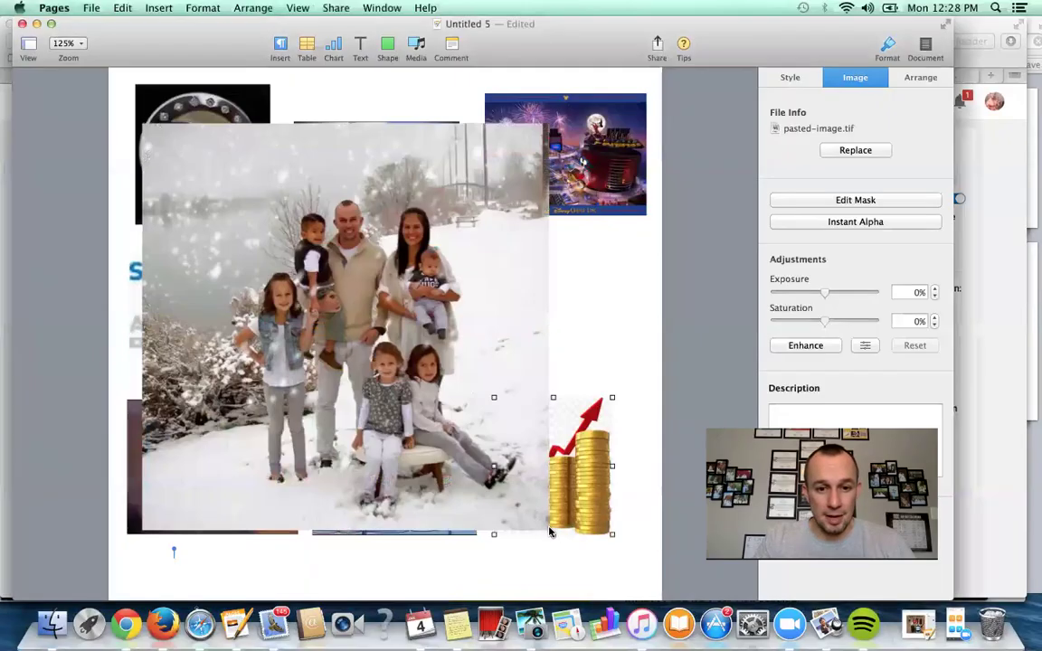
click(498, 515)
drag(549, 531, 322, 302)
drag(243, 213, 400, 374)
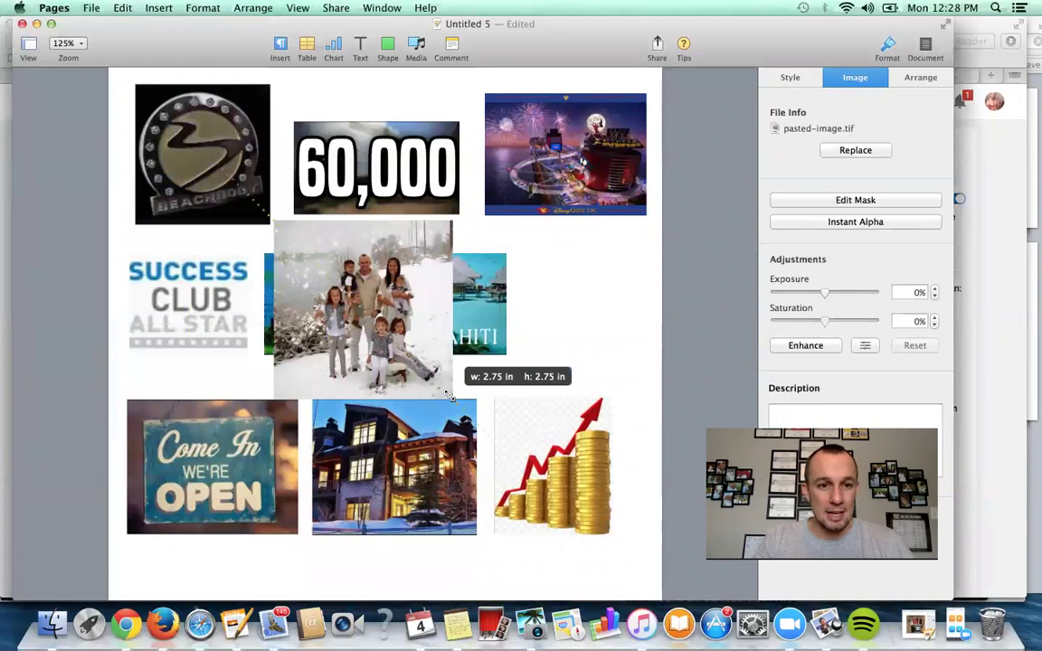
drag(448, 395, 425, 371)
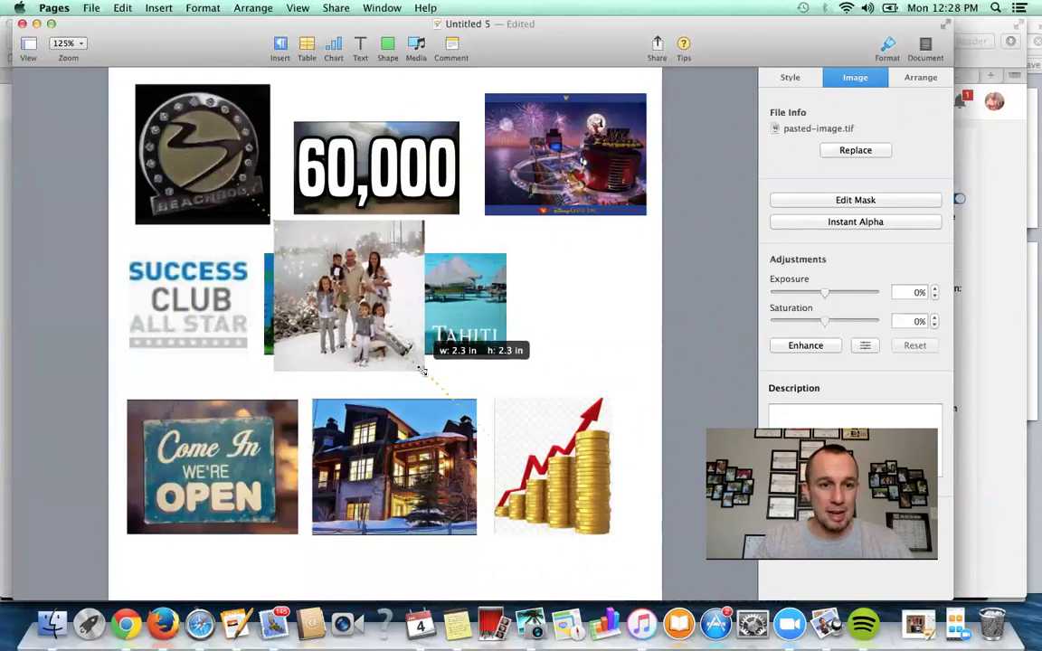
Step: Shrink the Tahiti photo to its right and nudge the family and Success Club images into line
click(471, 338)
mouse_move(491, 338)
mouse_down()
mouse_move(597, 355)
mouse_move(543, 337)
mouse_up()
drag(471, 294, 586, 269)
drag(381, 315, 398, 314)
drag(211, 301, 223, 304)
click(319, 314)
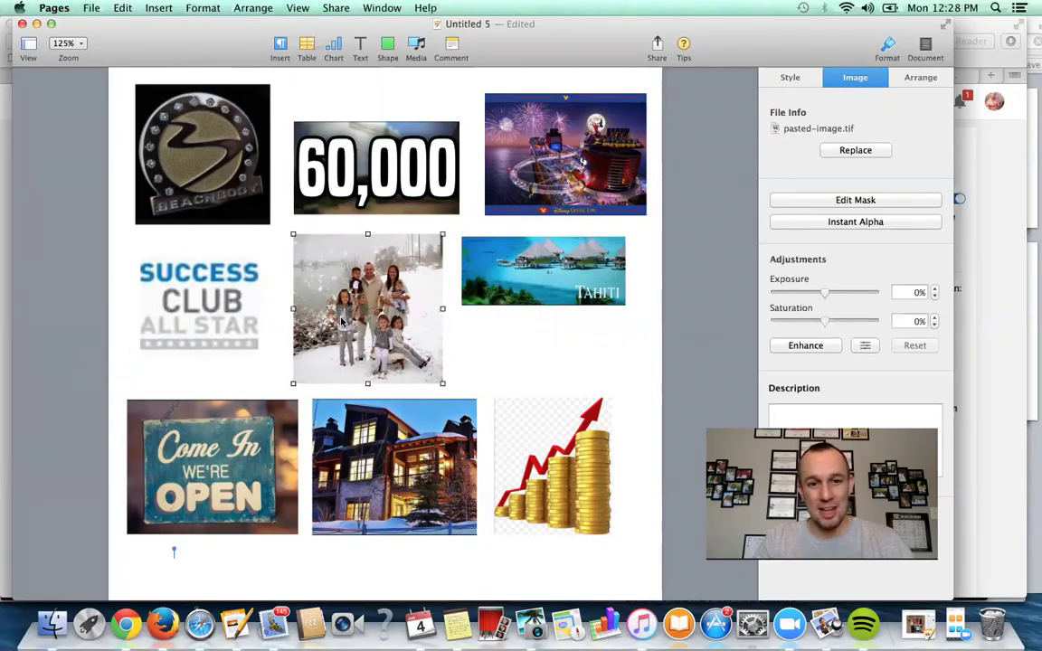
click(588, 310)
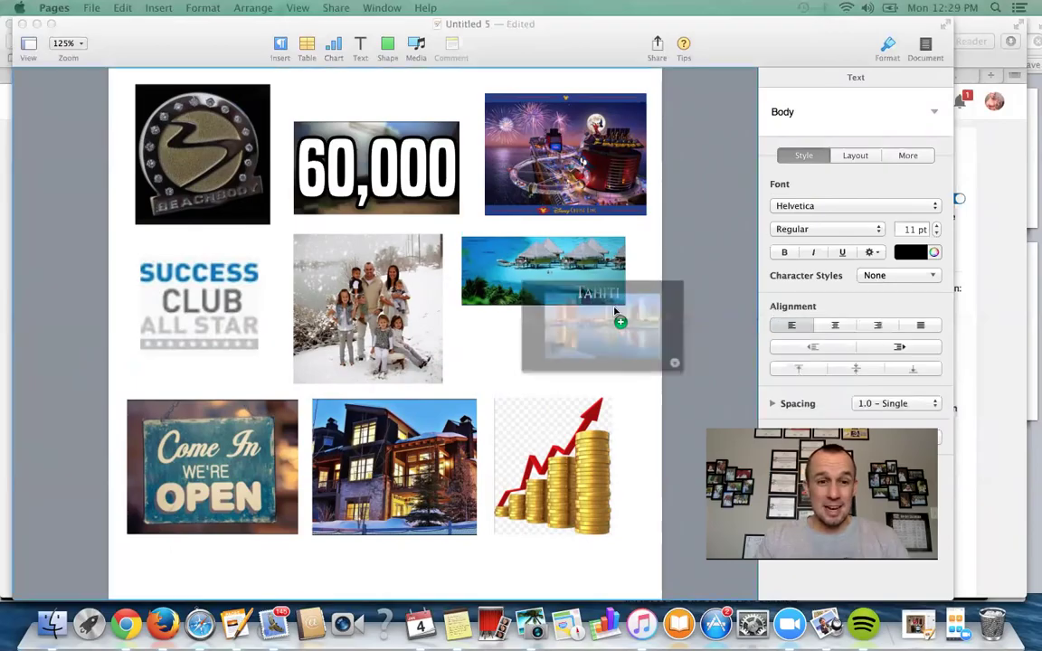
Step: Add the San Diego harbour photo and mask off its black border on all four sides
drag(923, 344, 384, 354)
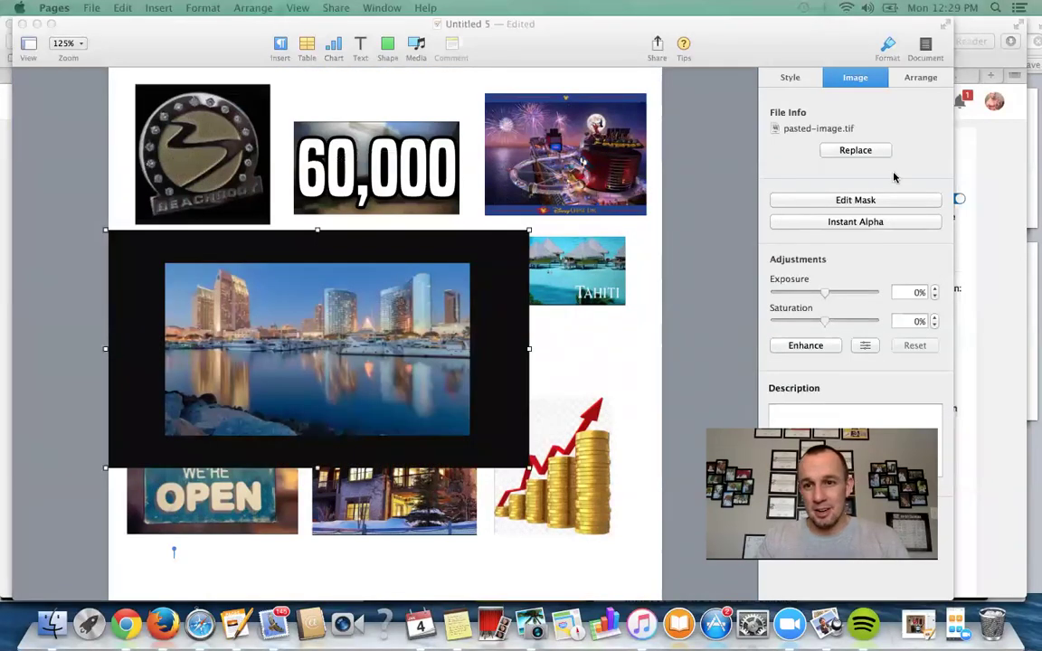
click(866, 201)
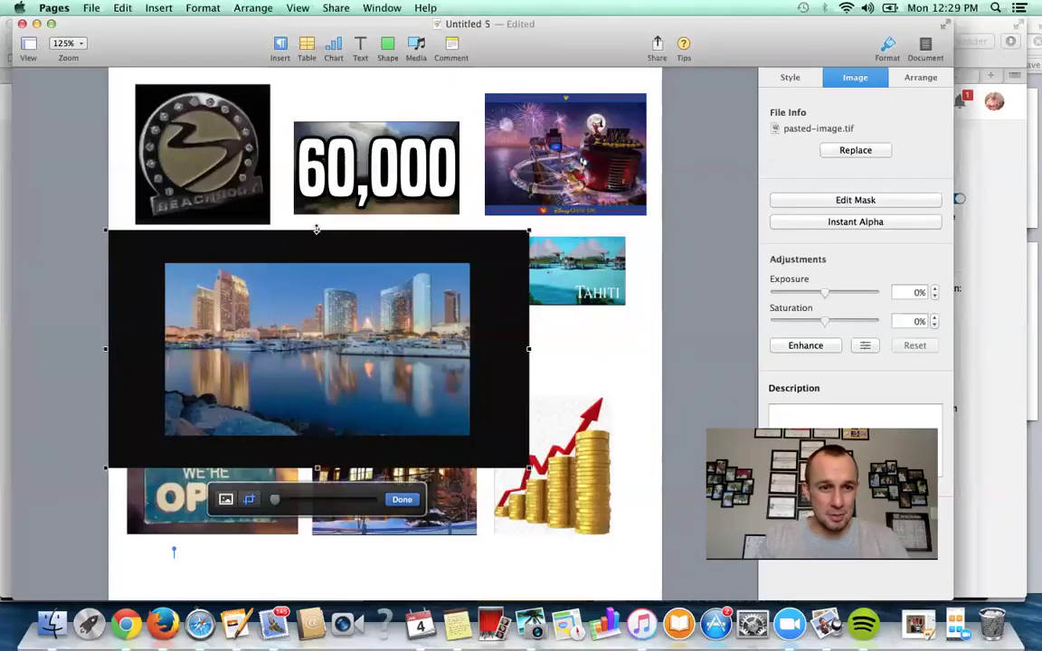
drag(316, 229, 317, 262)
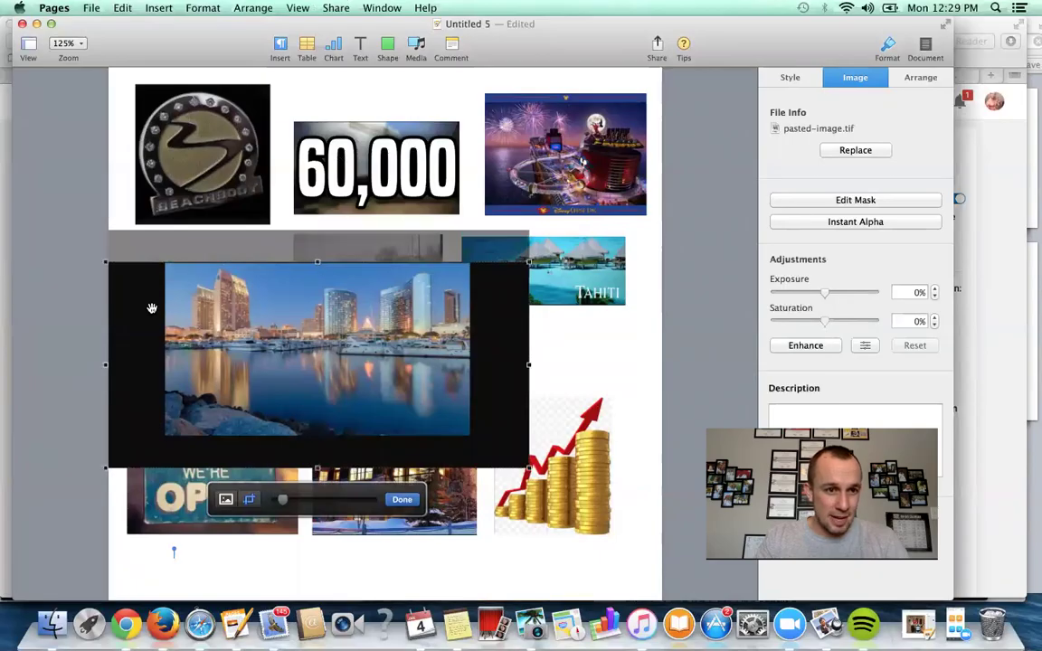
drag(105, 364, 167, 369)
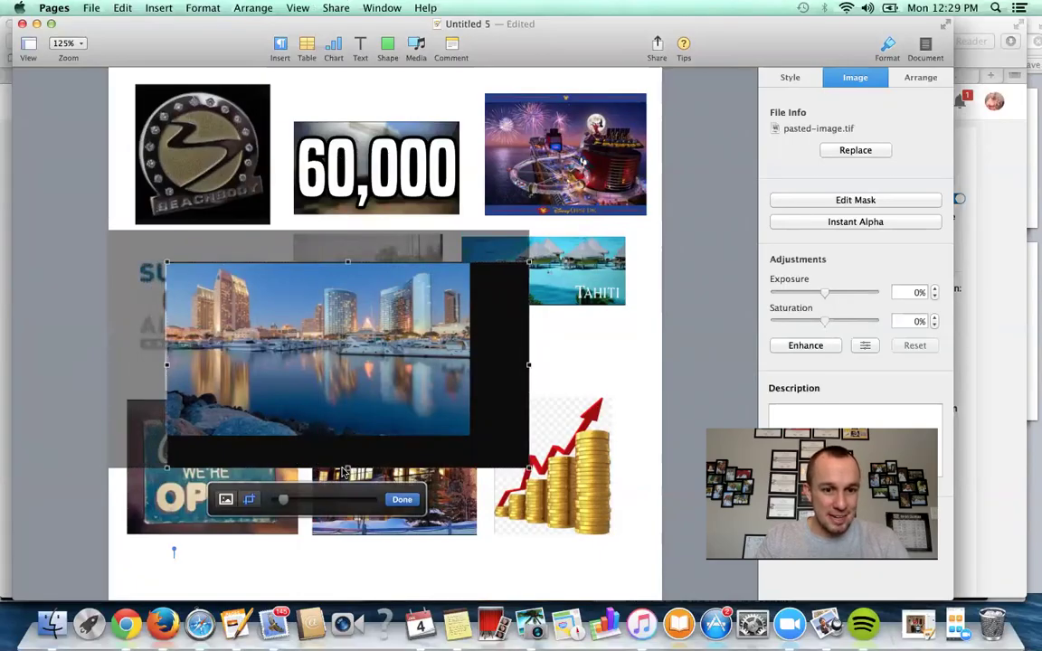
drag(344, 470, 346, 437)
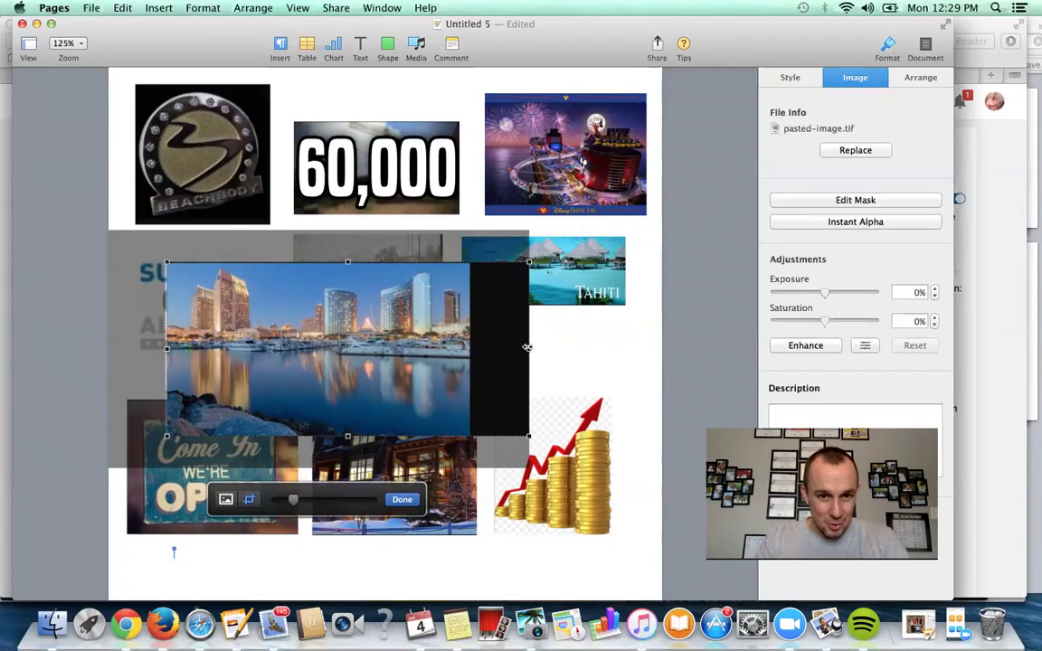
drag(527, 347, 468, 361)
click(464, 396)
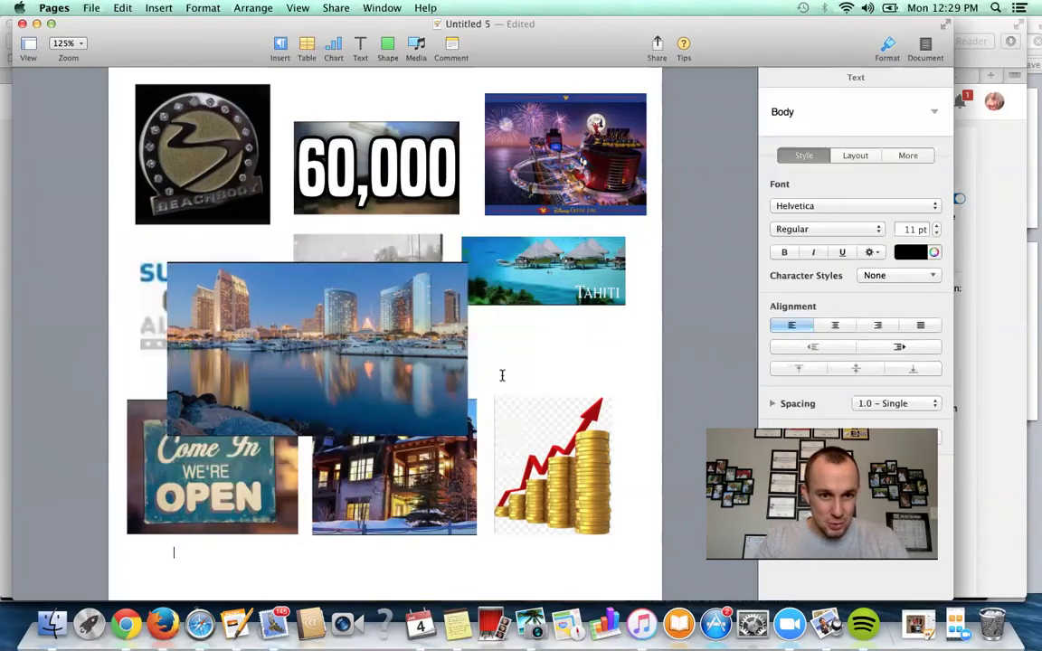
Step: Shrink the harbour photo below Tahiti and nudge the Tahiti and coins images
click(456, 418)
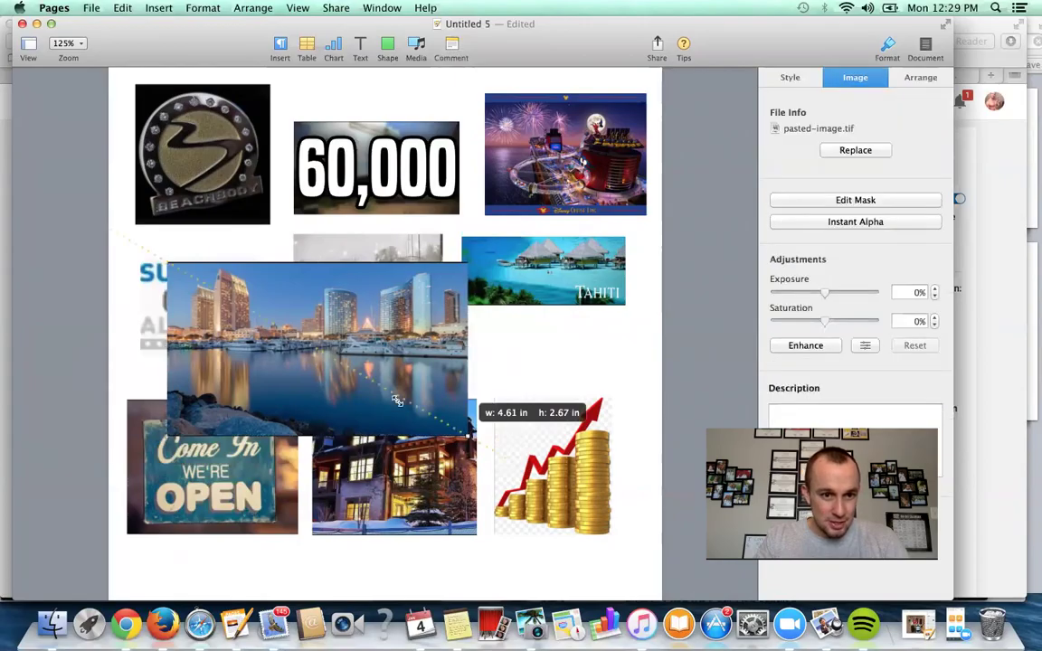
drag(466, 435, 336, 377)
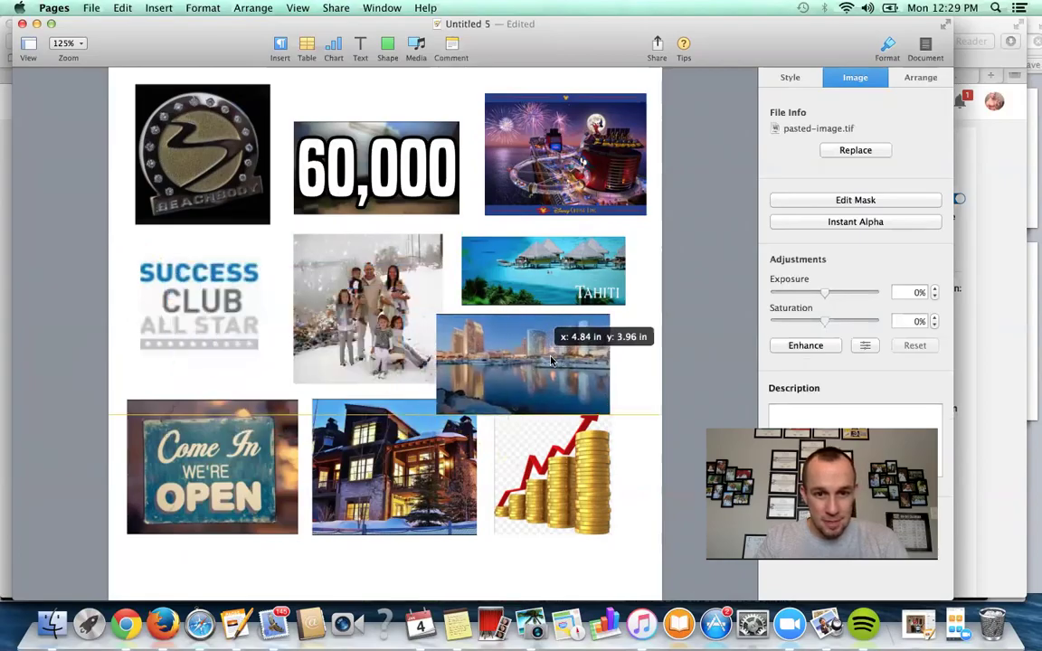
drag(323, 323, 617, 367)
click(557, 270)
drag(557, 269, 562, 261)
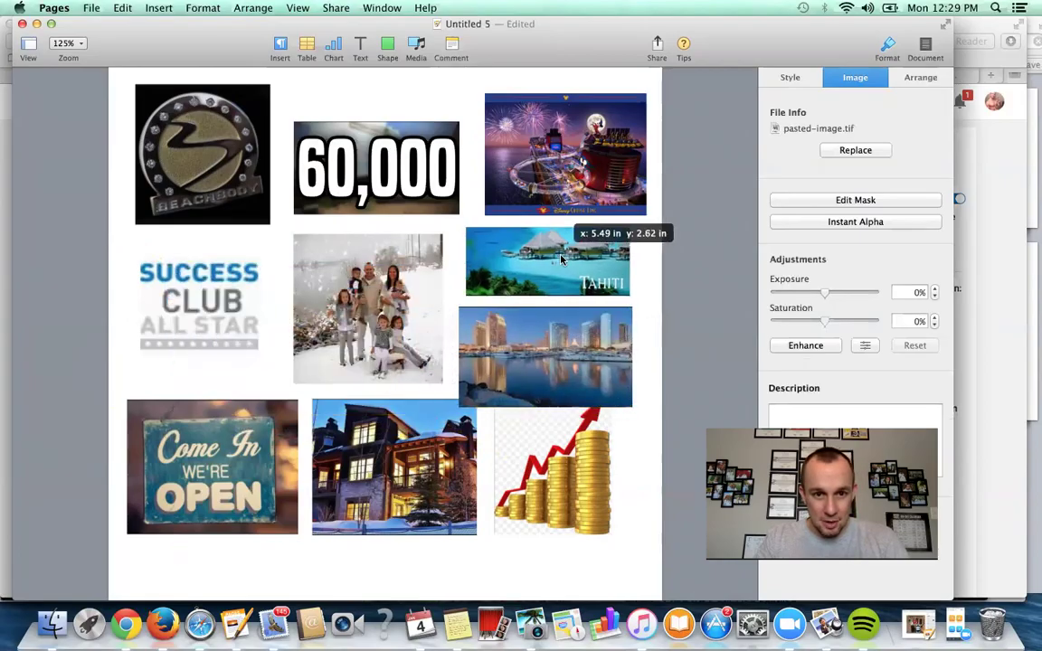
drag(517, 330, 517, 328)
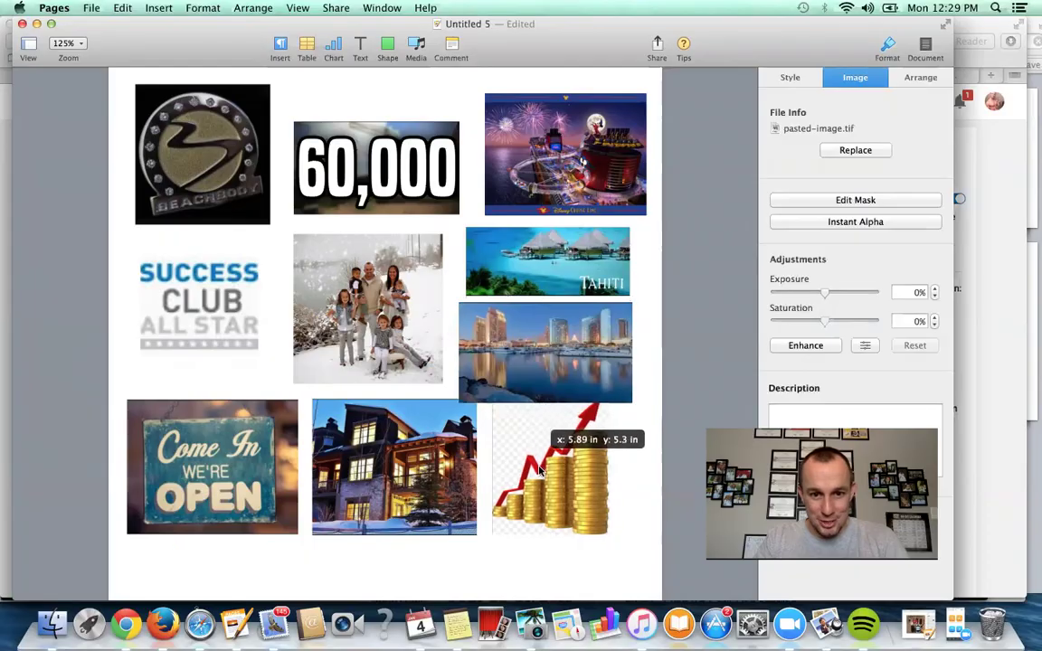
drag(541, 462, 543, 472)
Step: Select all the images on the page and resize the harbour photo
click(632, 406)
key(super+a)
drag(630, 401, 610, 387)
click(581, 367)
key(super+a)
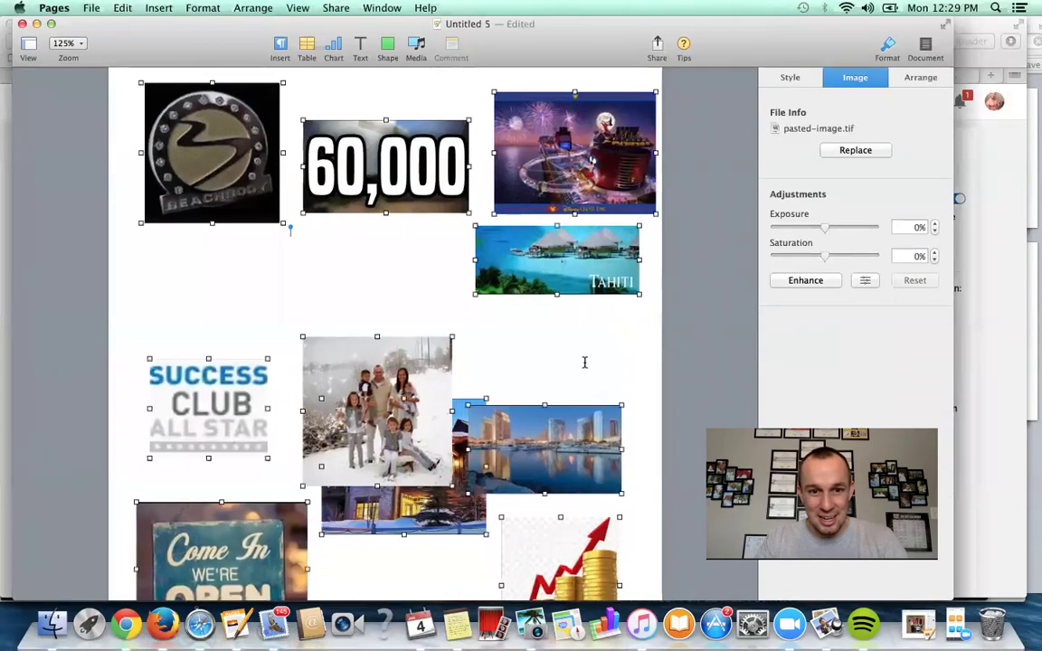
click(399, 299)
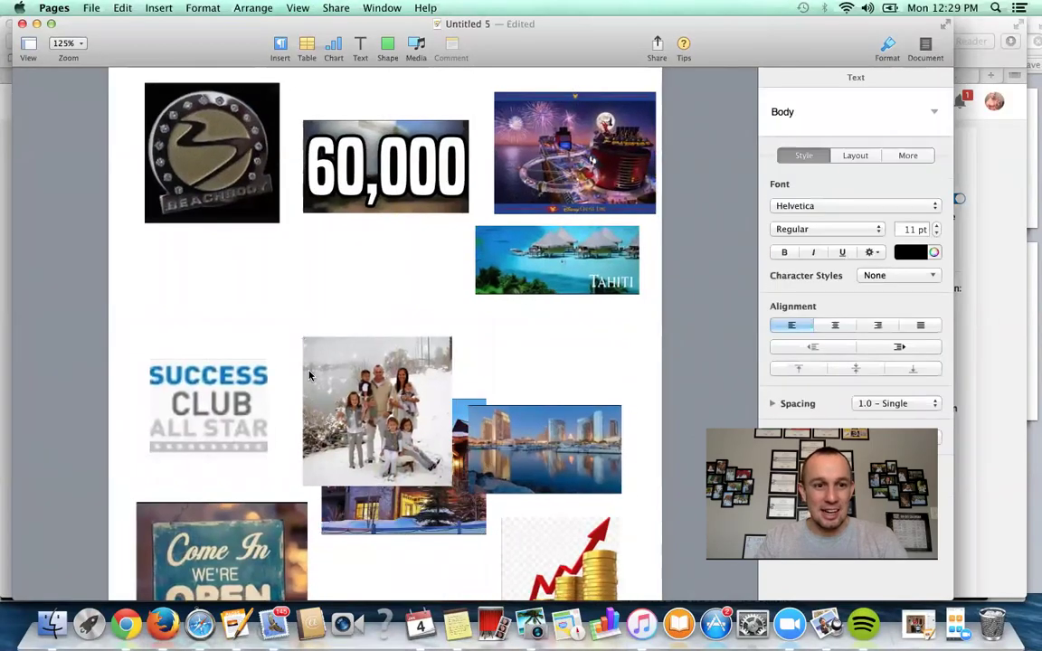
Step: Move the harbour, family, 60,000, Success Club, Come In, Tahiti and coins images into non-overlapping rows
drag(537, 427, 554, 337)
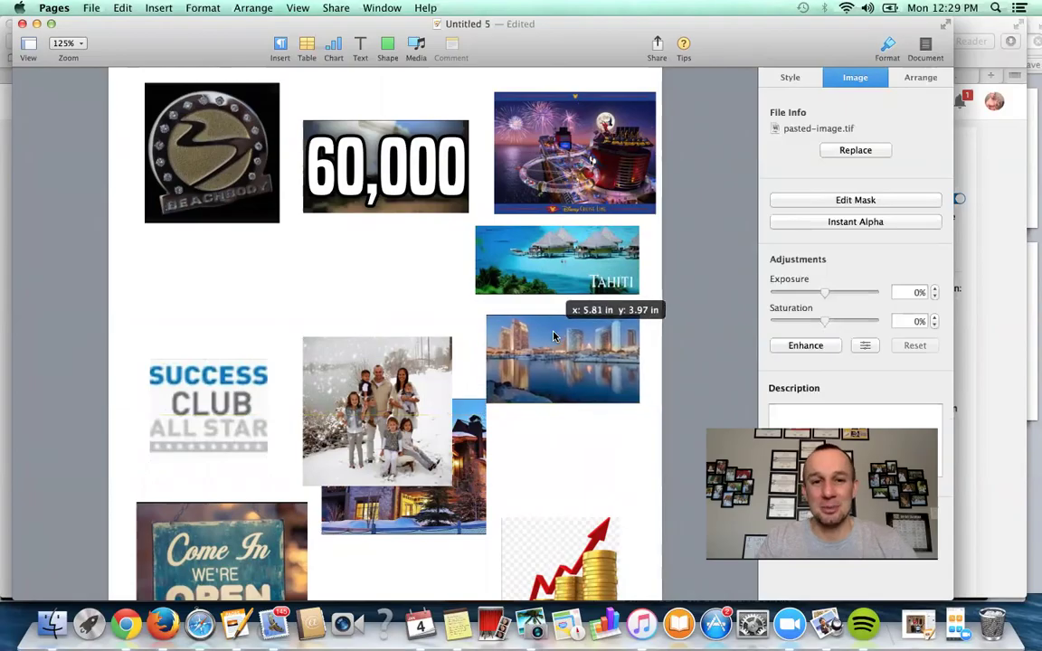
drag(389, 371, 391, 265)
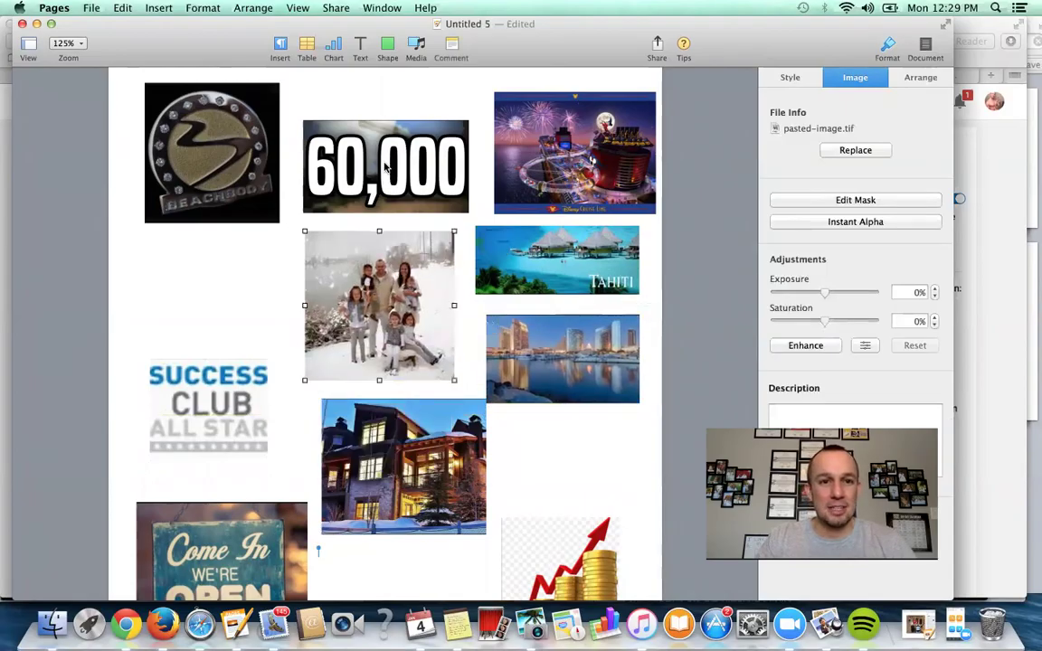
drag(384, 168, 384, 148)
click(231, 371)
drag(230, 371, 232, 266)
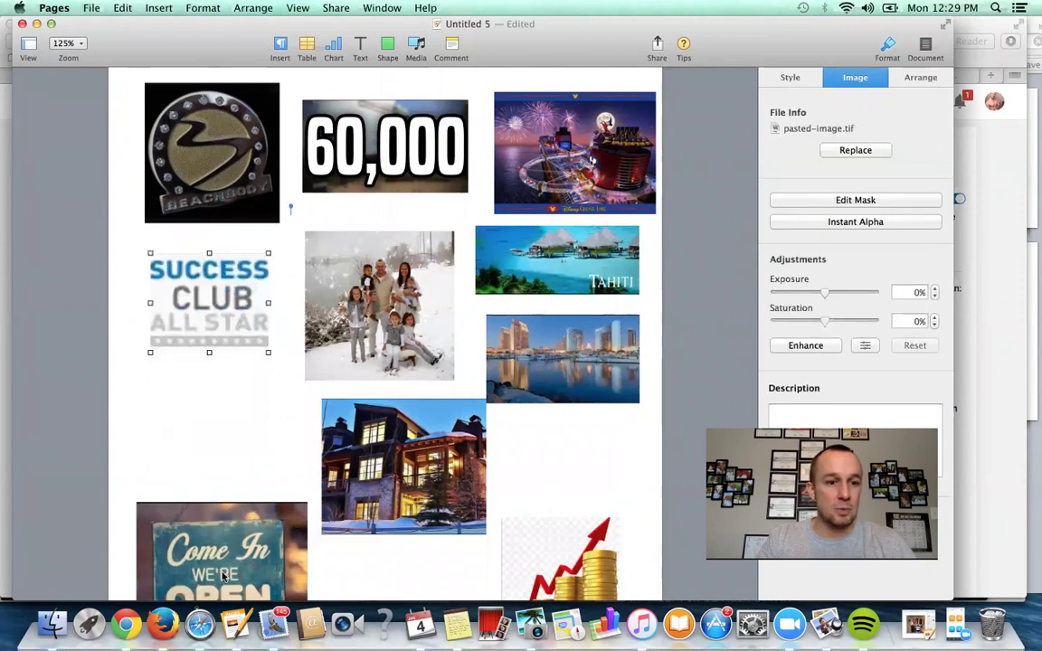
drag(213, 530, 206, 426)
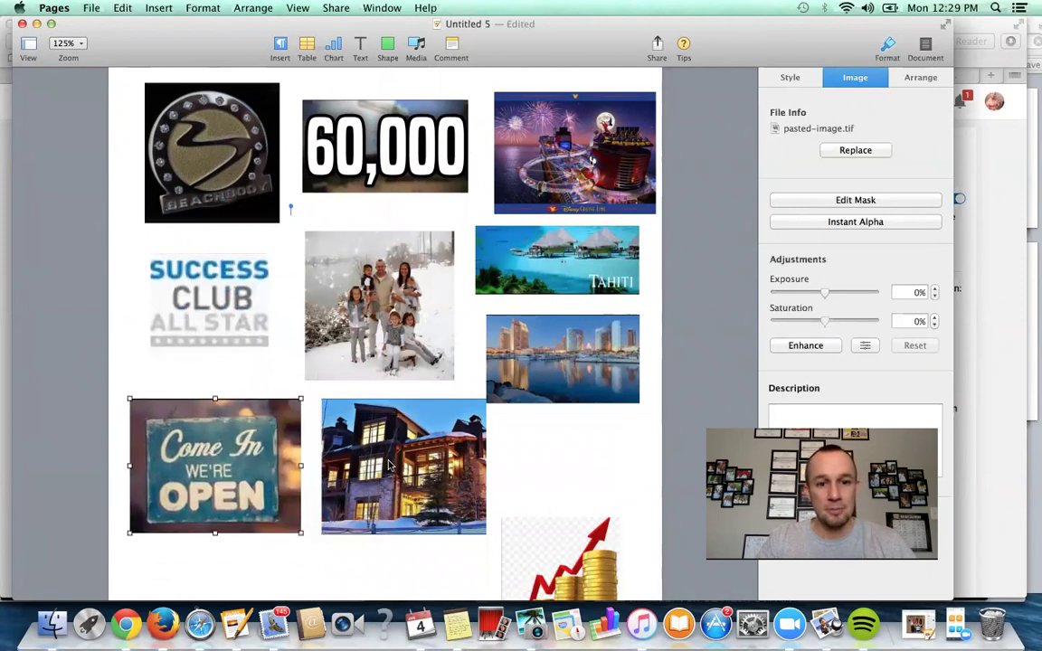
drag(567, 280, 568, 276)
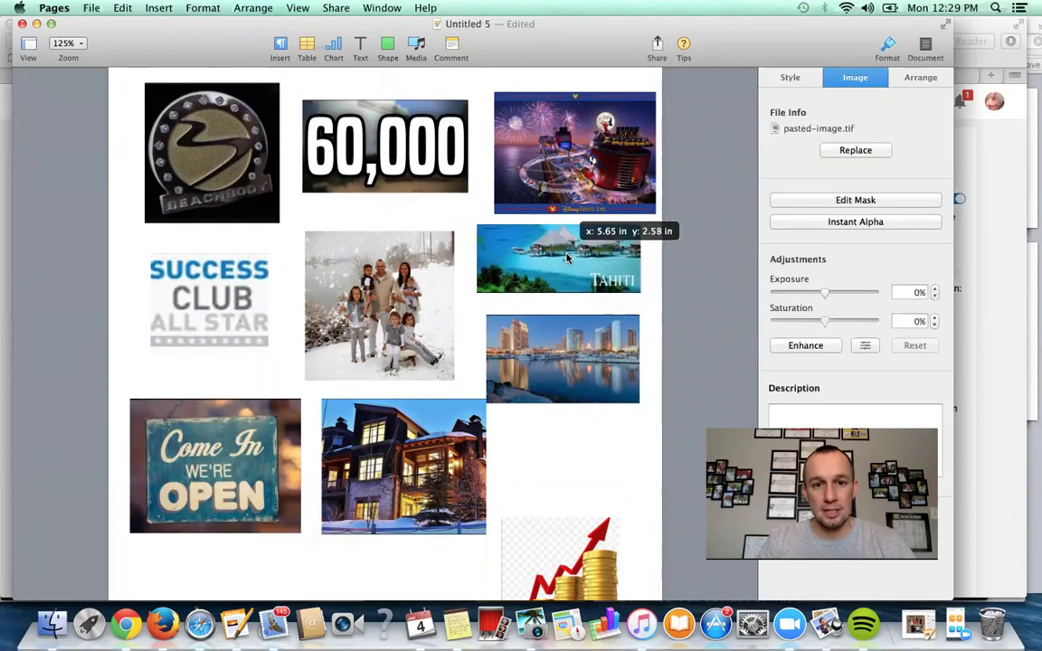
drag(565, 362, 565, 349)
drag(562, 528, 562, 425)
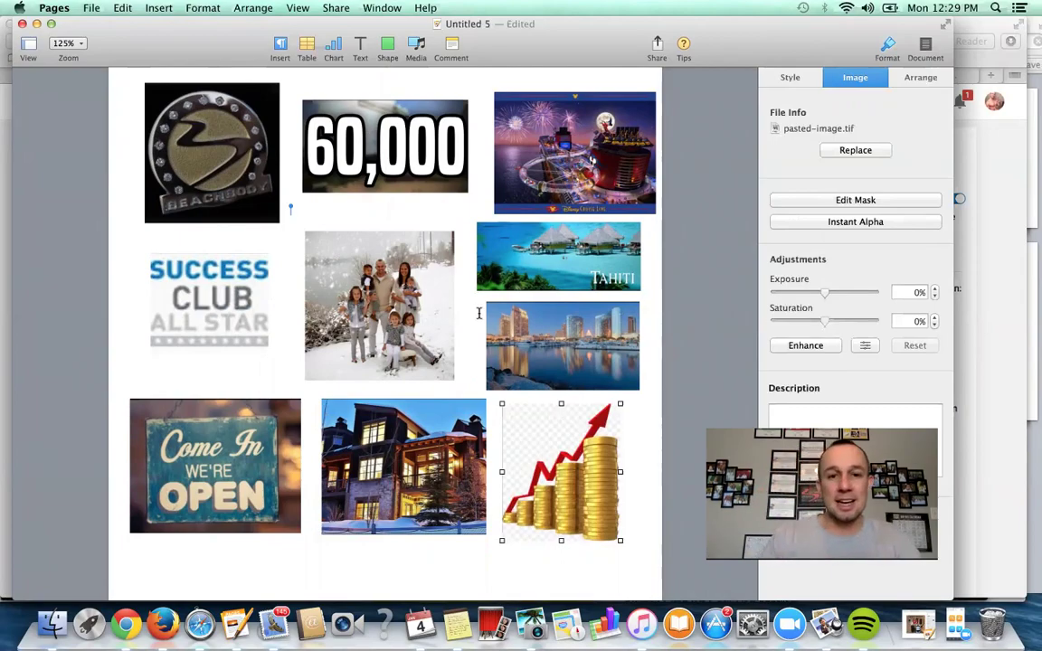
Step: Enlarge the SUCCESS CLUB image, nudge it right, and lift the gold-coins image slightly
click(434, 462)
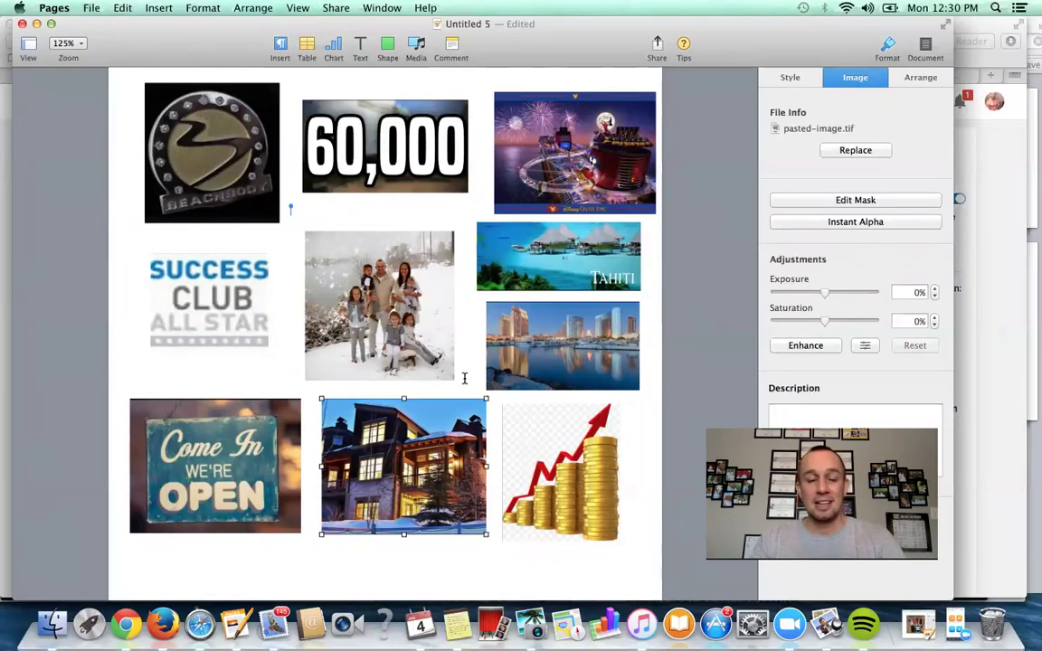
click(181, 416)
click(203, 319)
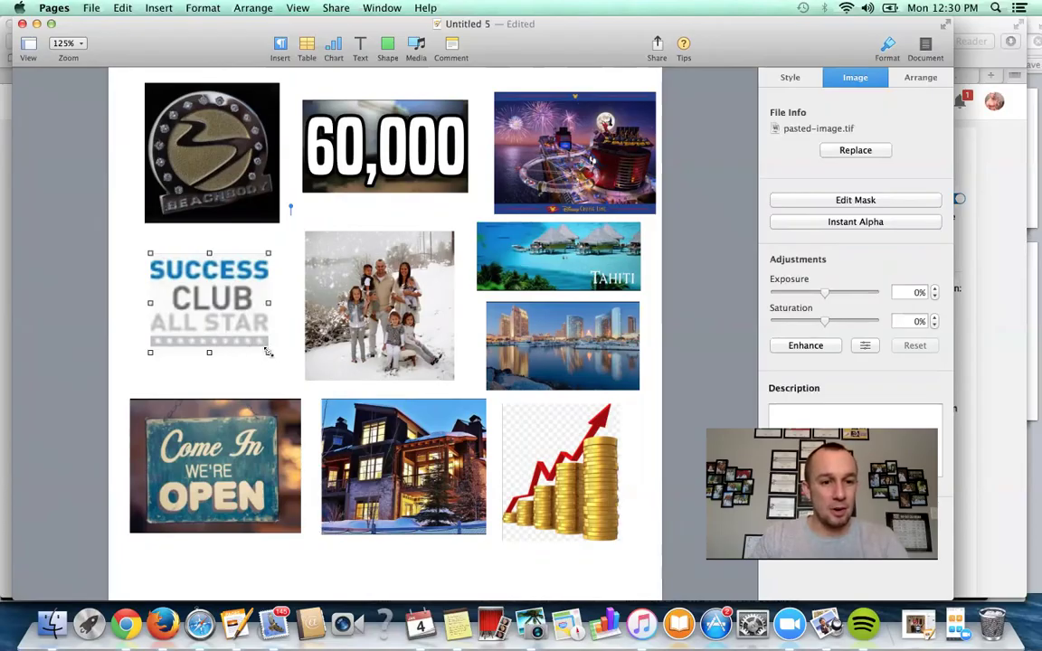
mouse_move(268, 353)
mouse_down()
mouse_move(284, 366)
mouse_move(227, 352)
mouse_up()
drag(215, 283, 223, 282)
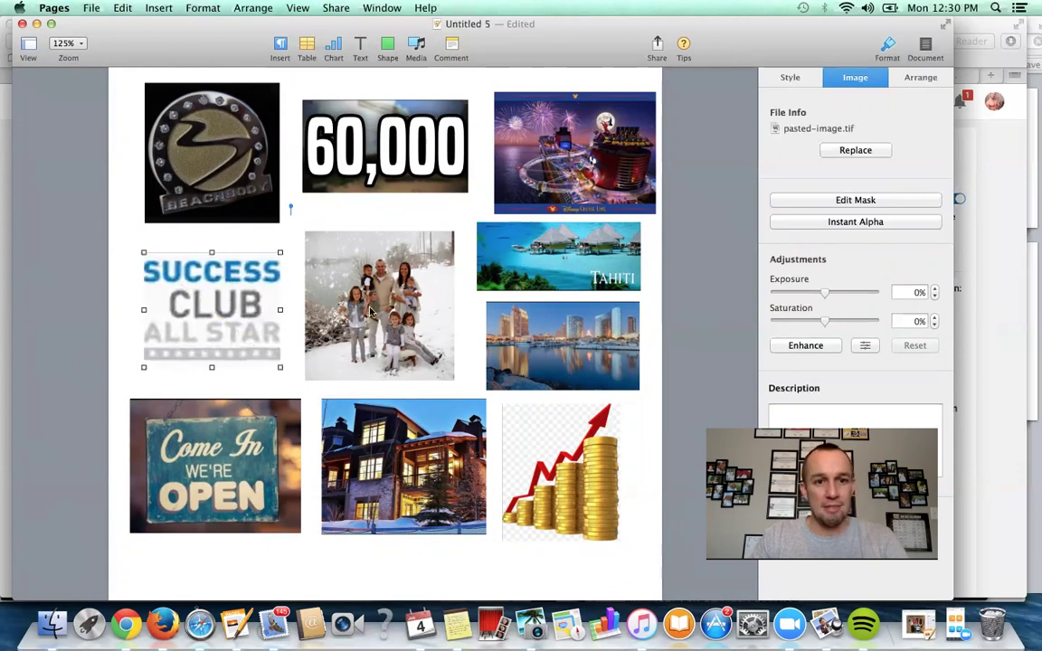
drag(534, 430, 536, 425)
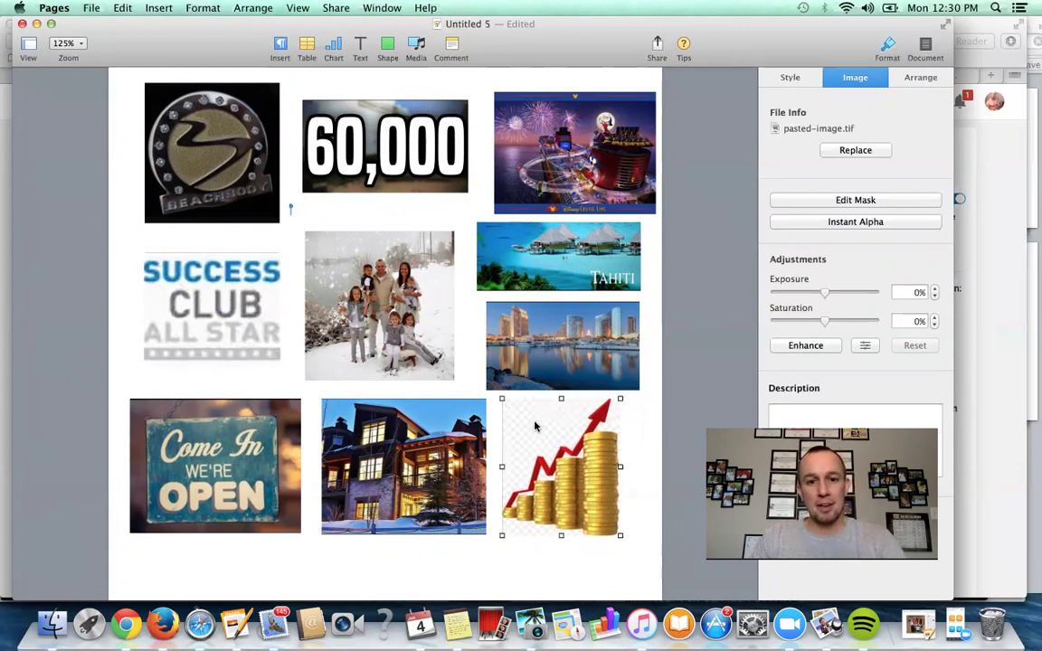
click(659, 495)
scroll(506, 380, up, 1)
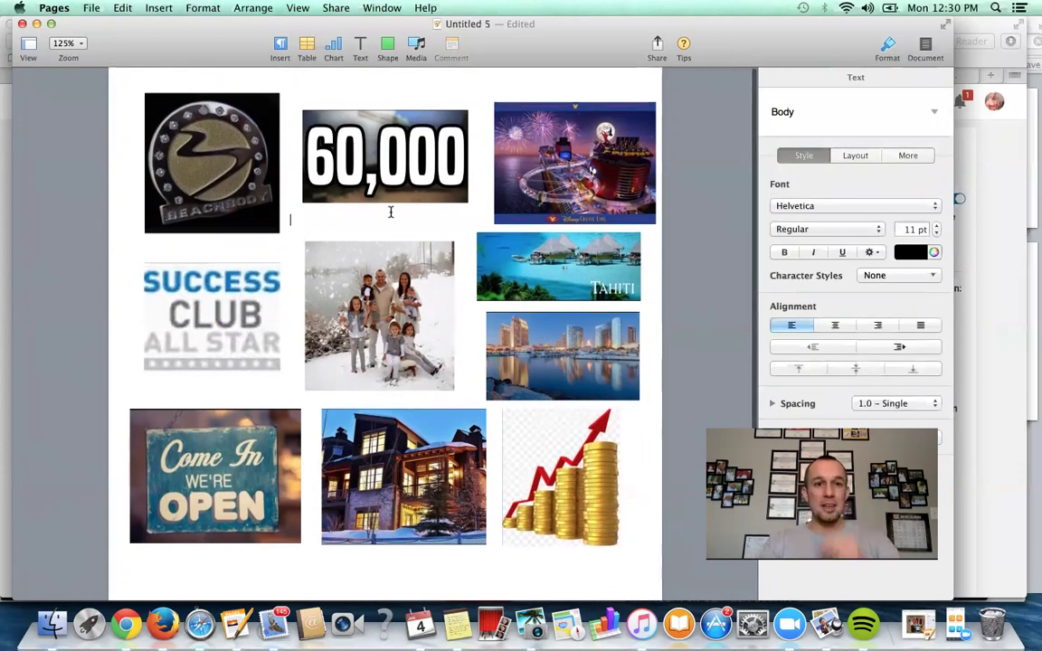
Step: Nudge the family photo and add a text box reading "Members of our team"
click(365, 278)
drag(365, 279, 370, 273)
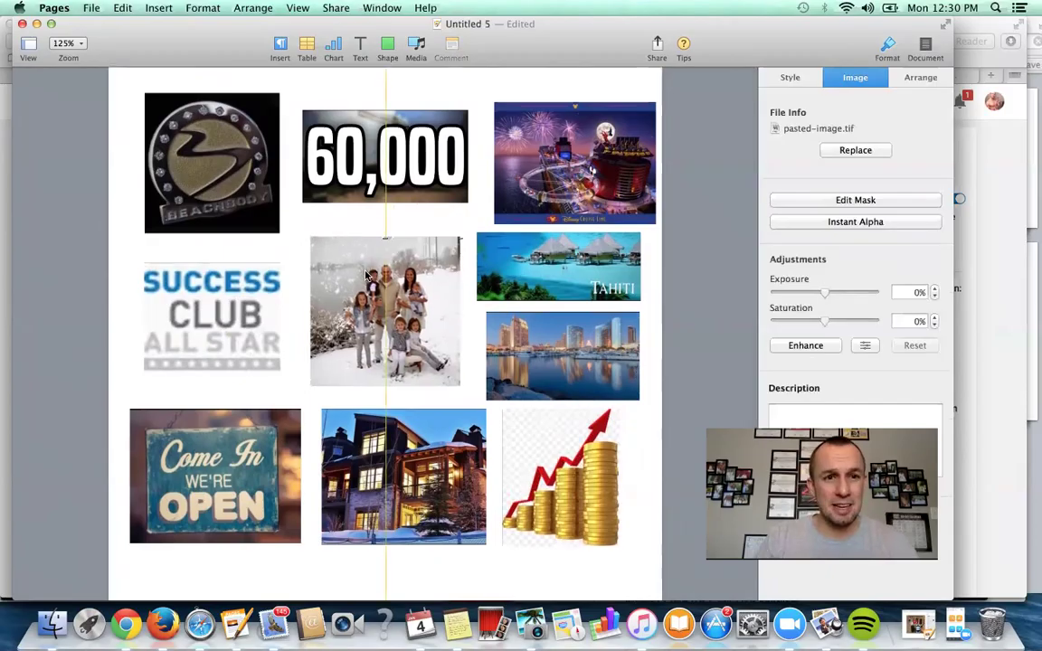
click(358, 46)
click(367, 295)
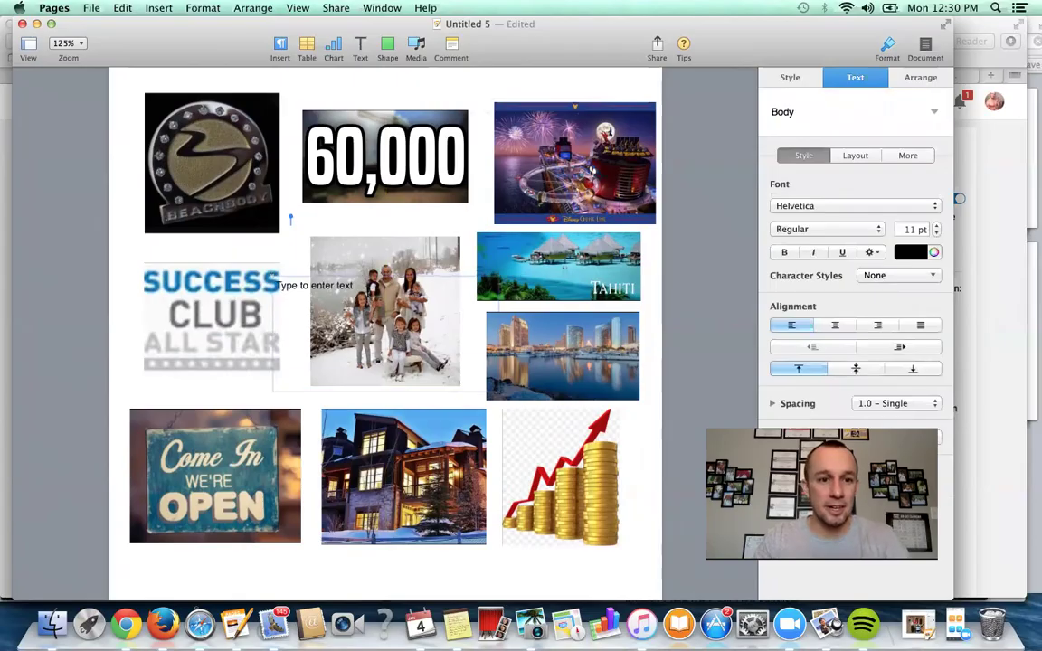
text(Members of our tea)
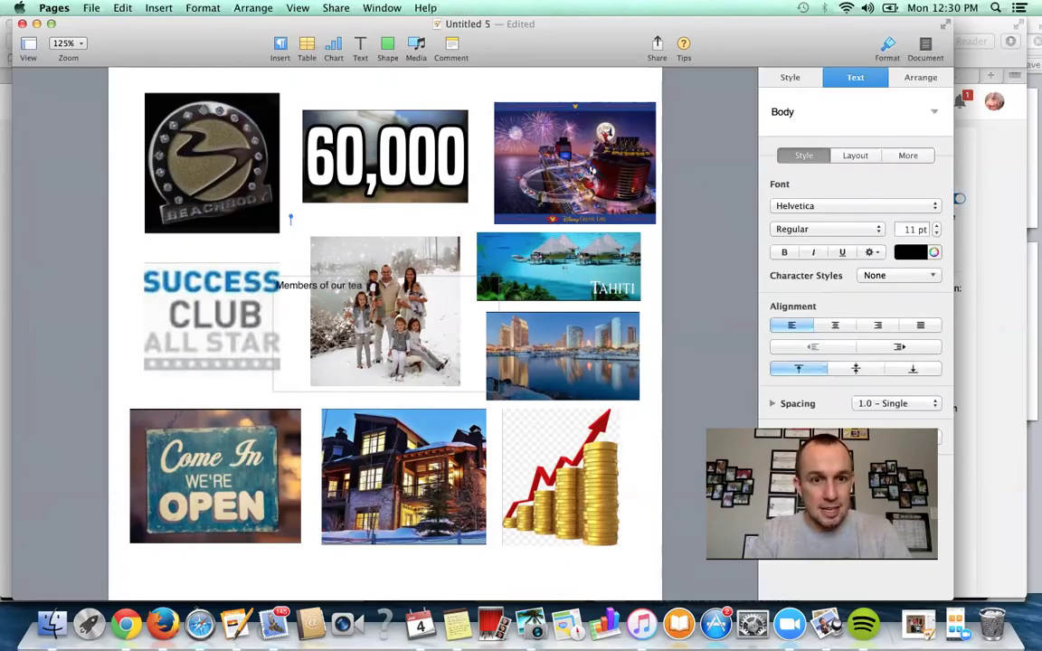
text(m)
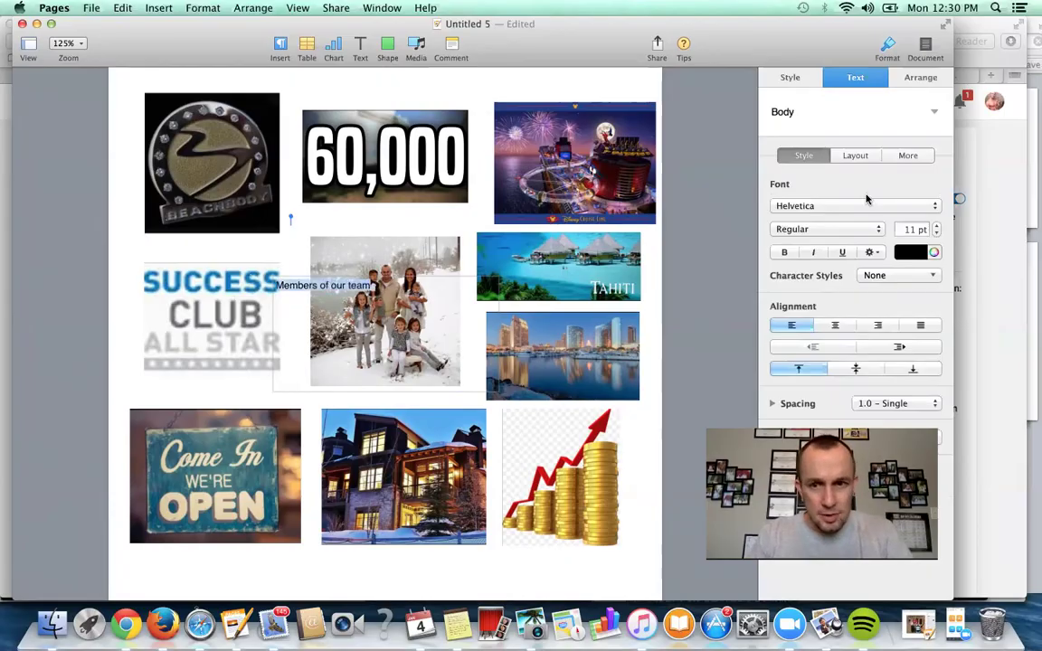
Step: Set the caption in Marker Felt, shrink its box, and place it below the 60,000 image
click(912, 205)
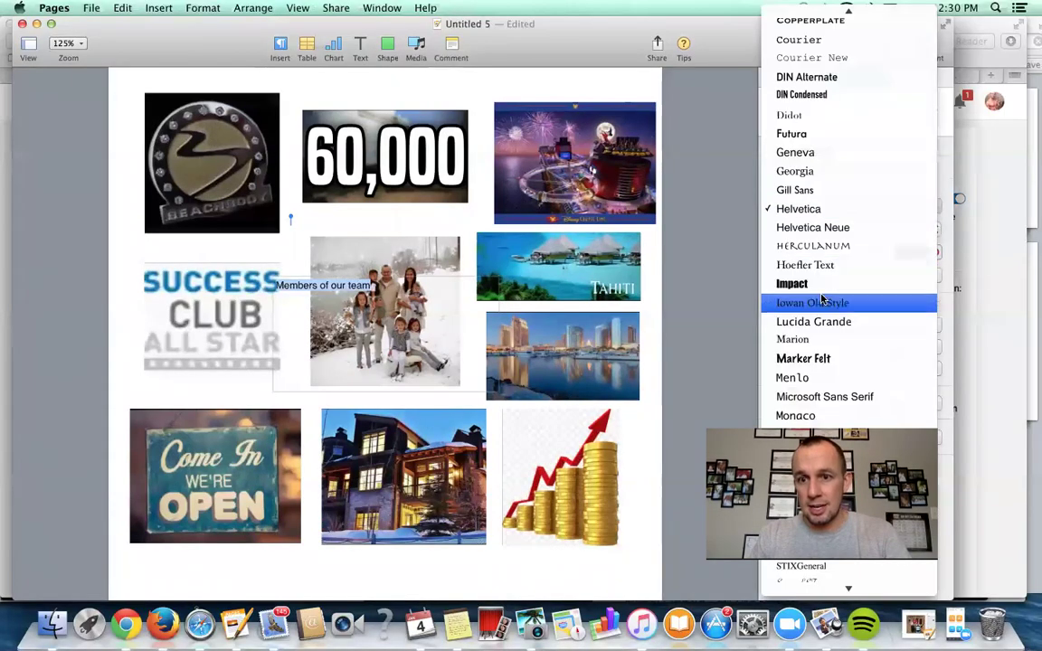
click(814, 359)
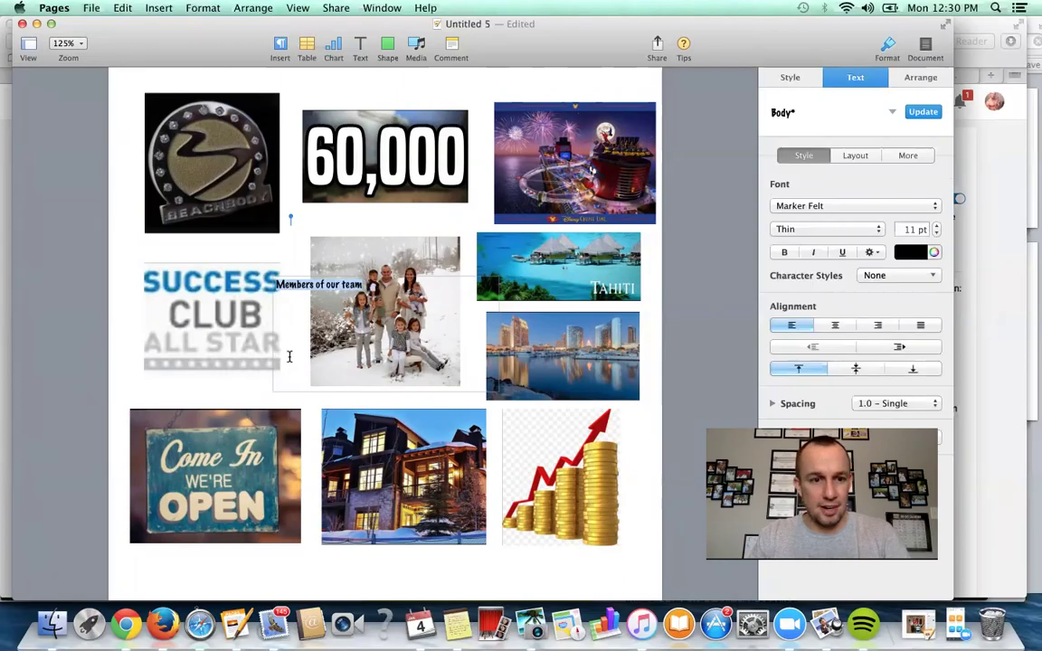
click(416, 395)
click(384, 391)
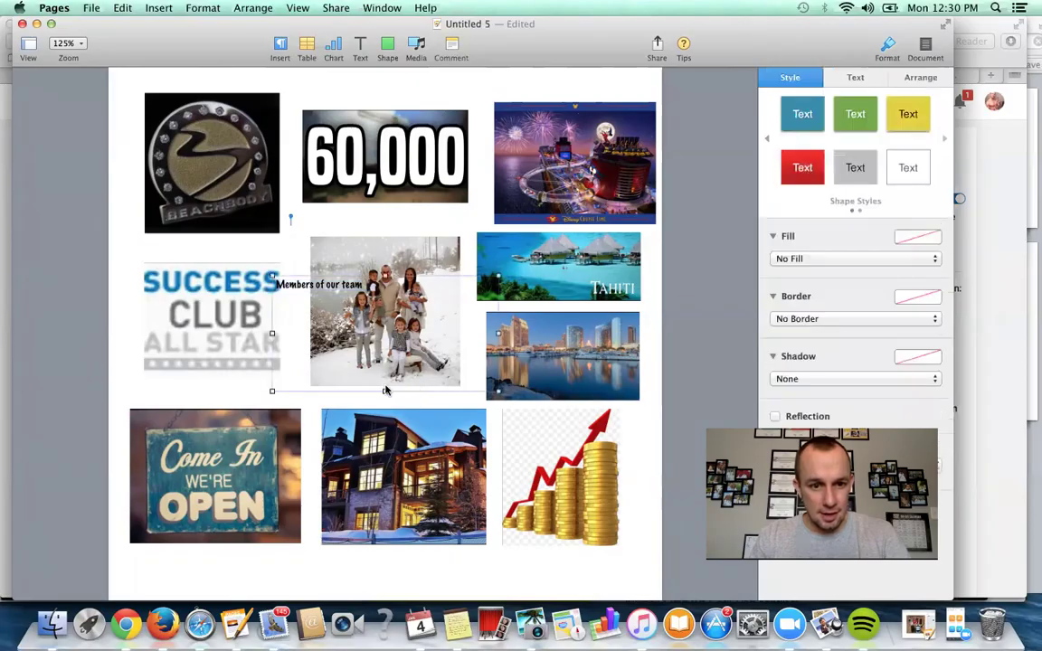
drag(383, 390, 383, 303)
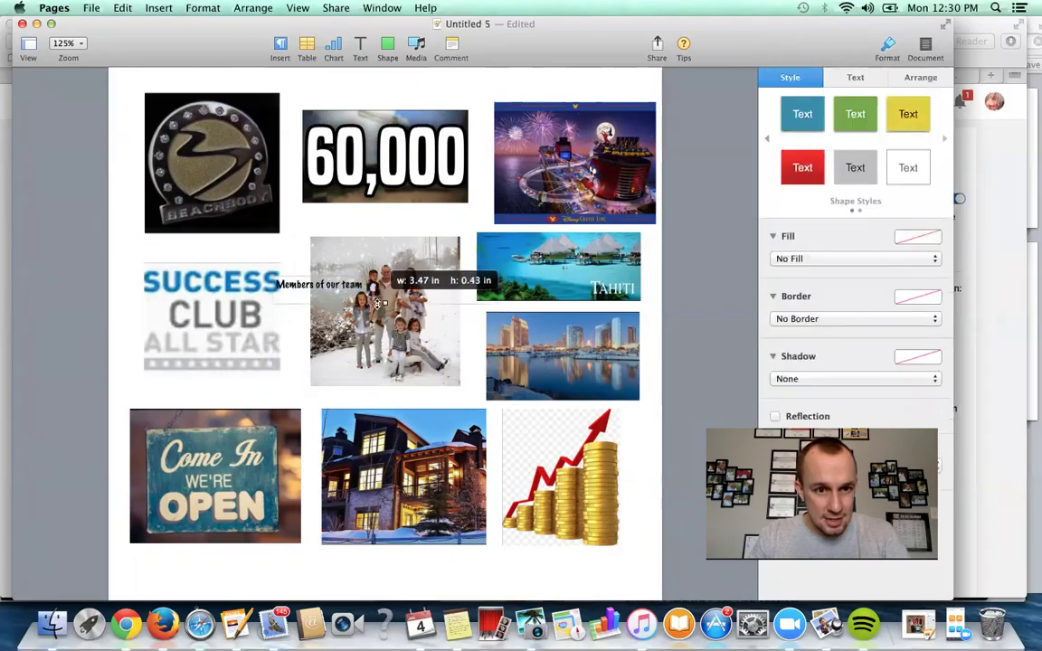
drag(494, 286, 366, 291)
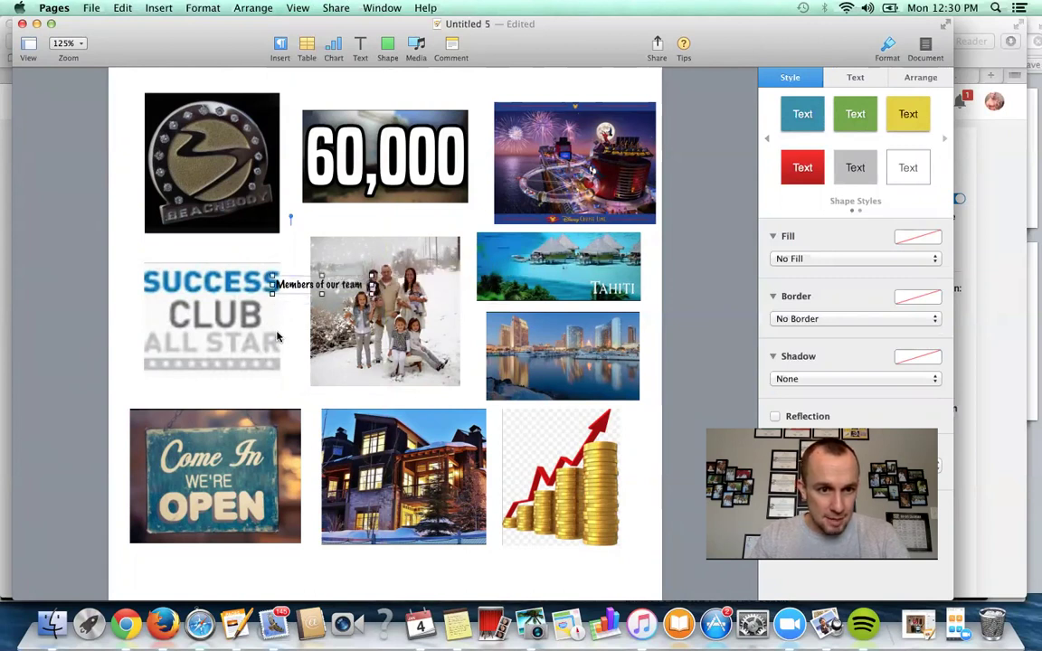
click(253, 303)
drag(318, 288, 374, 215)
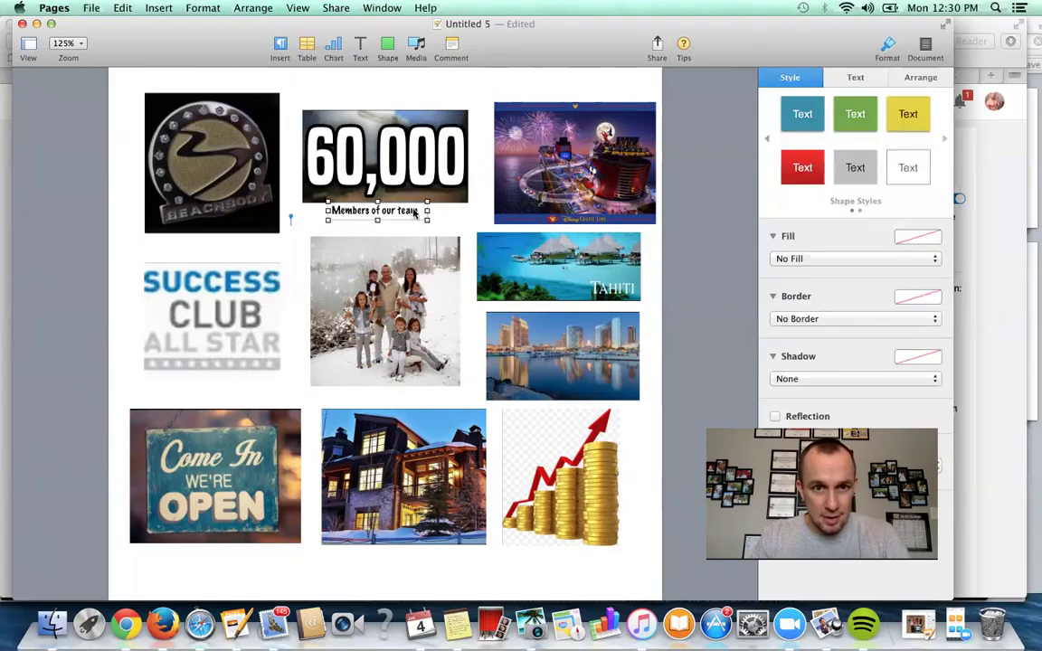
Step: Enlarge the caption to 14 pt and widen and center its box under the 60,000 image
click(414, 211)
drag(418, 210, 329, 210)
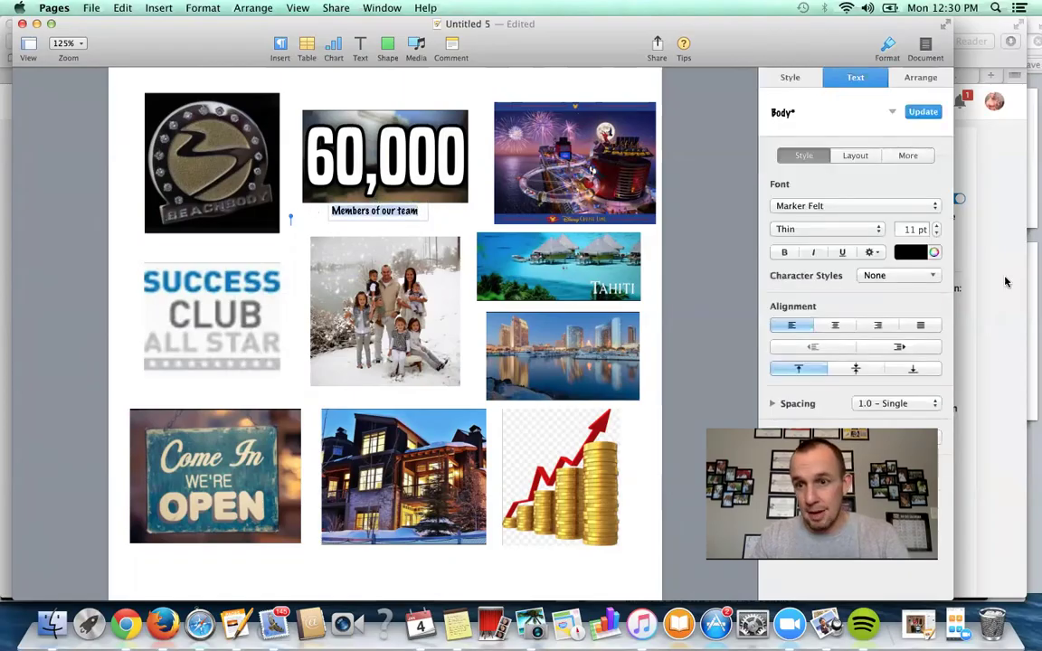
click(937, 226)
click(937, 225)
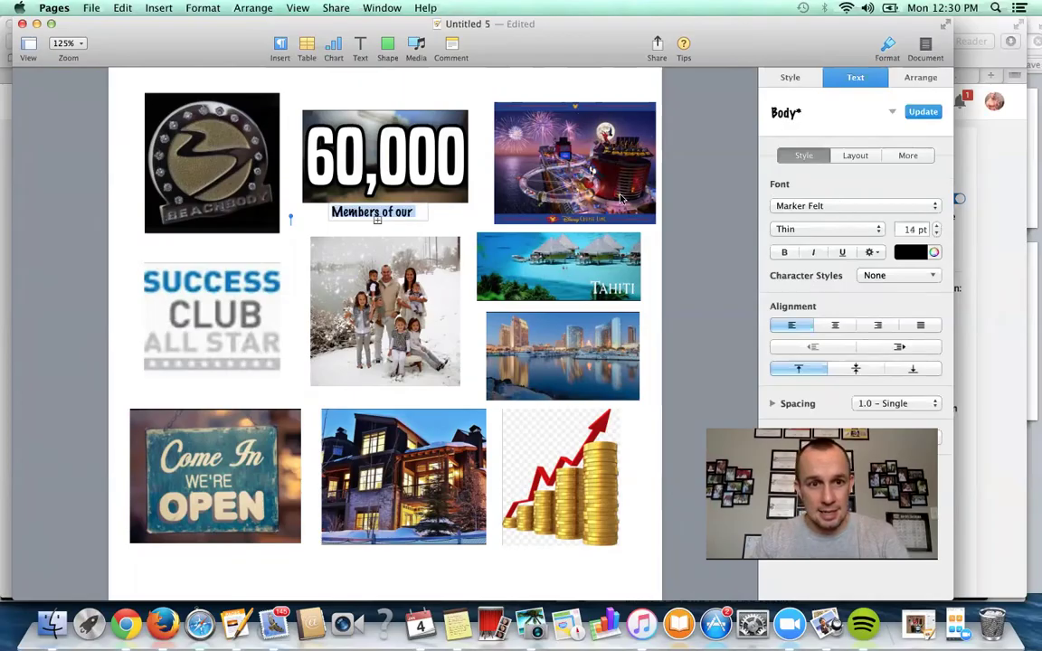
click(448, 244)
click(421, 214)
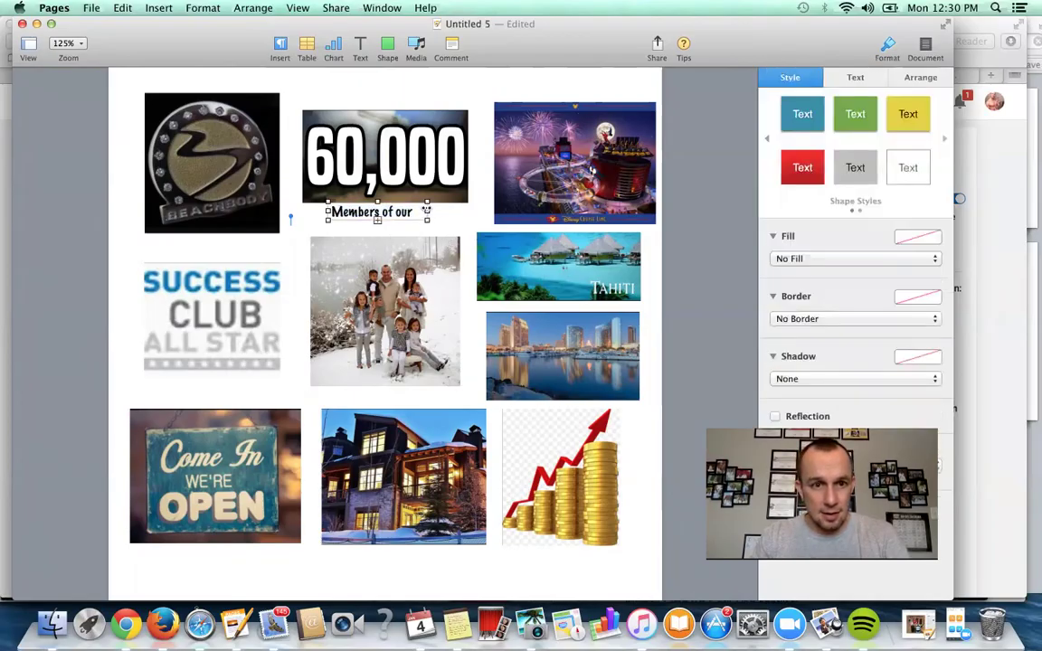
drag(426, 209, 475, 210)
click(411, 213)
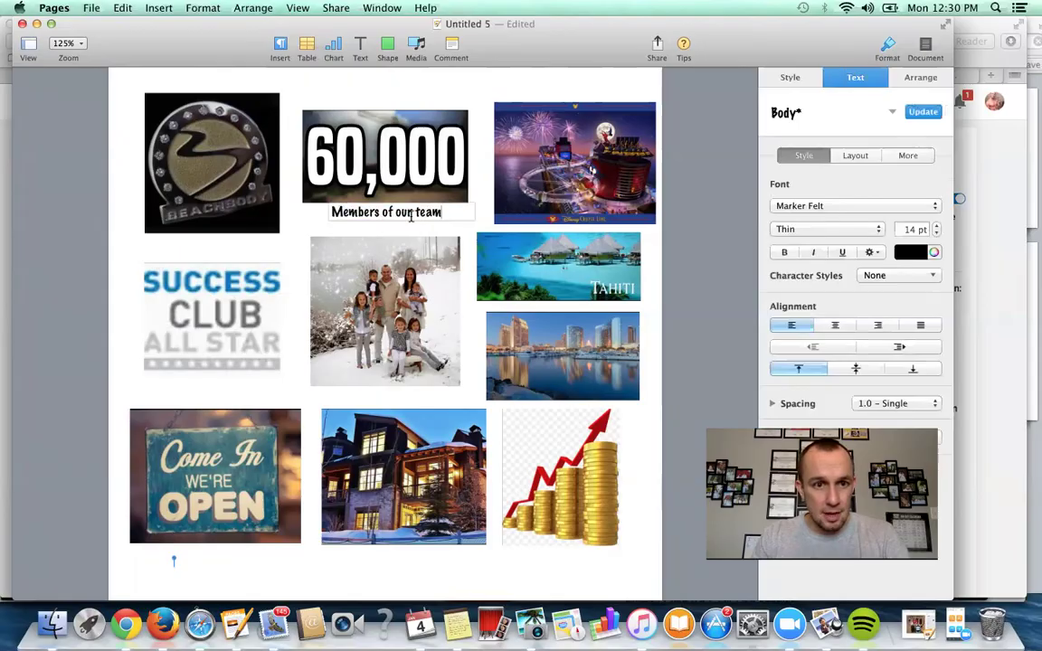
drag(397, 217, 382, 220)
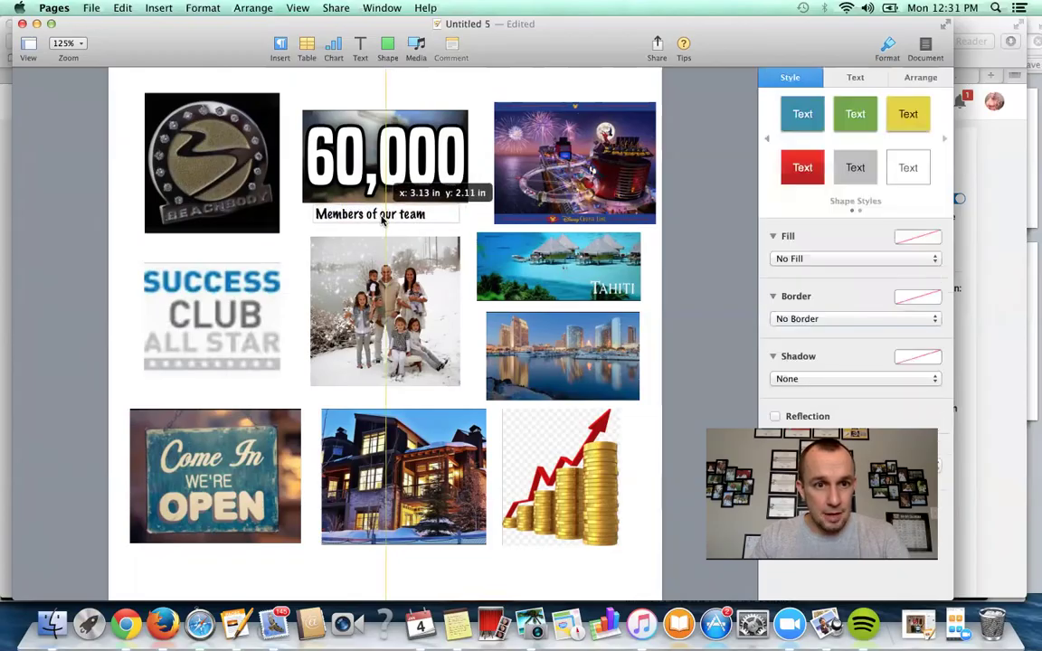
click(217, 222)
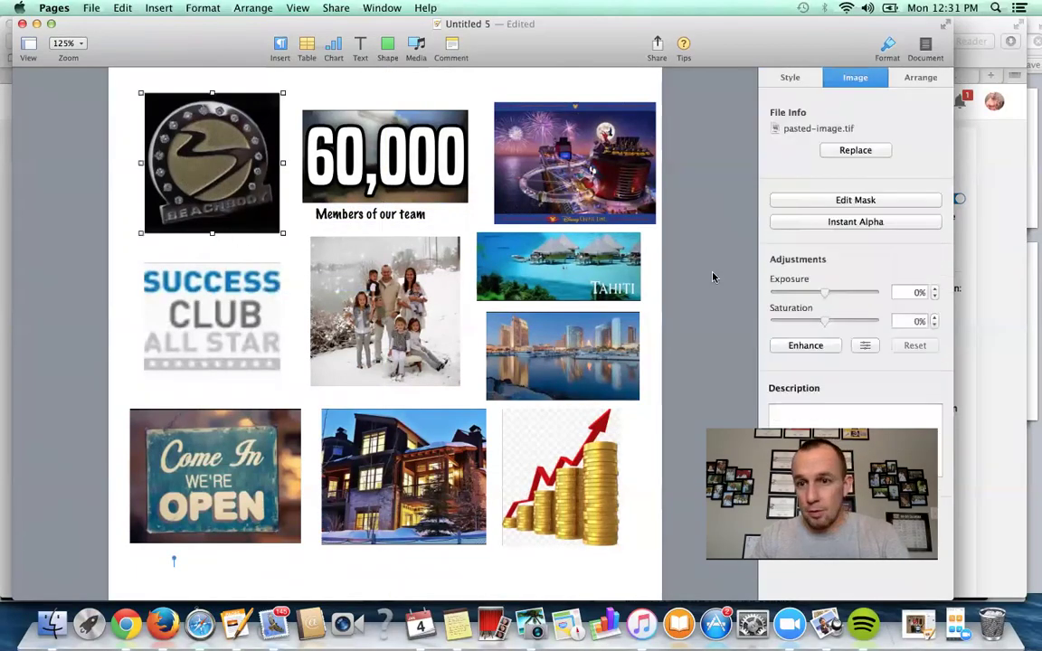
Step: Add a text box with the date March 29th 2016 near the Beachbody logo
click(351, 99)
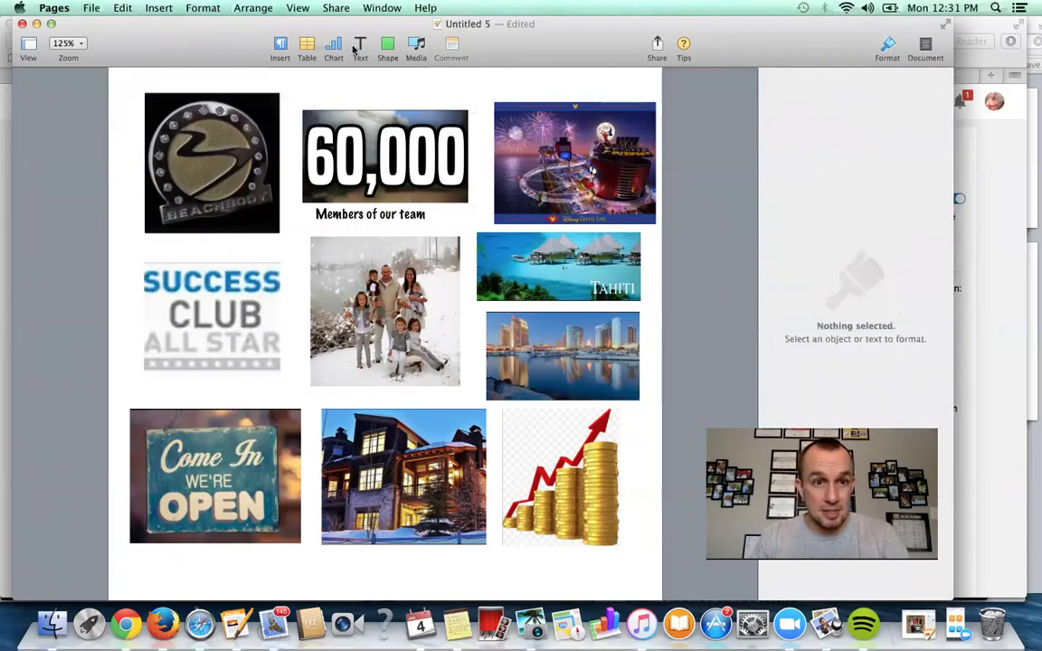
click(360, 46)
click(317, 285)
text(March 29th)
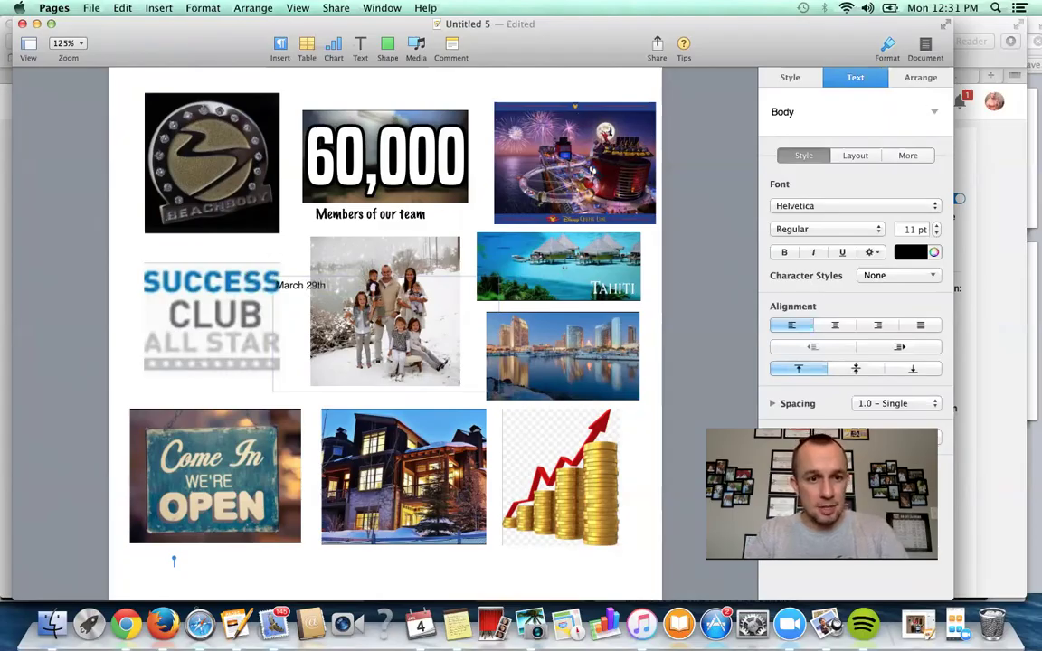
text( 2016)
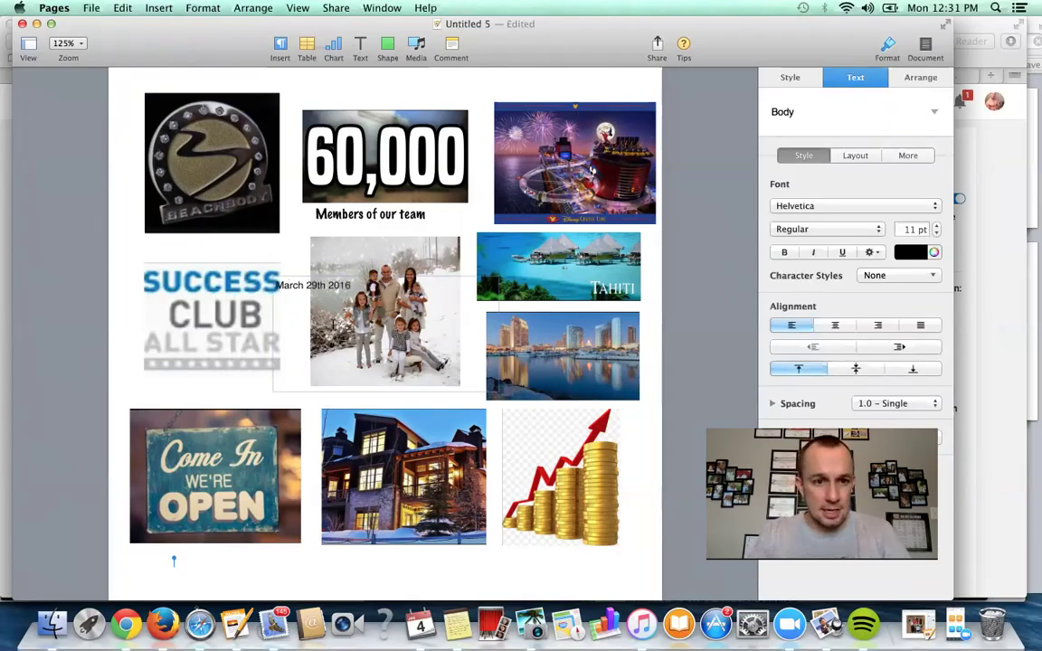
click(363, 279)
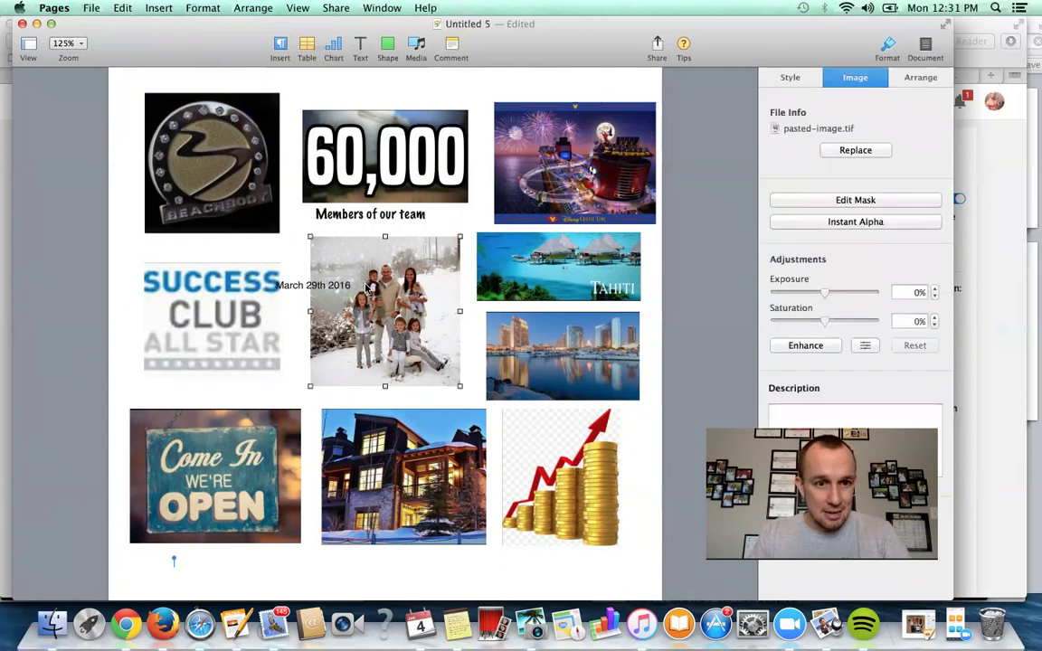
drag(366, 287, 278, 254)
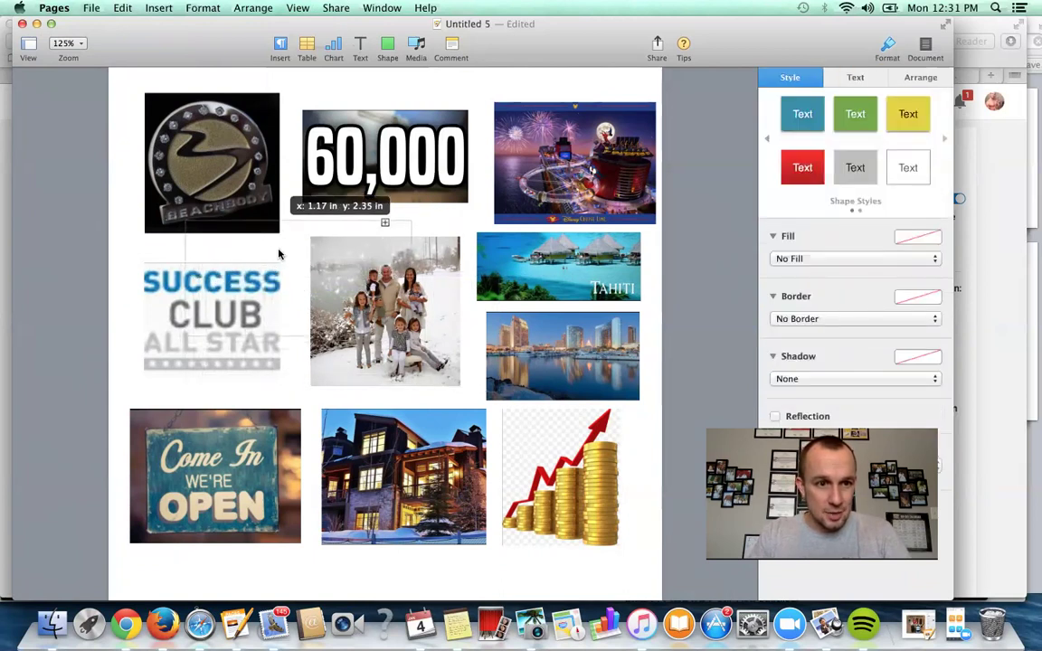
Step: Make the date text white and shrink its box onto the logo's lower right
triple_click(249, 250)
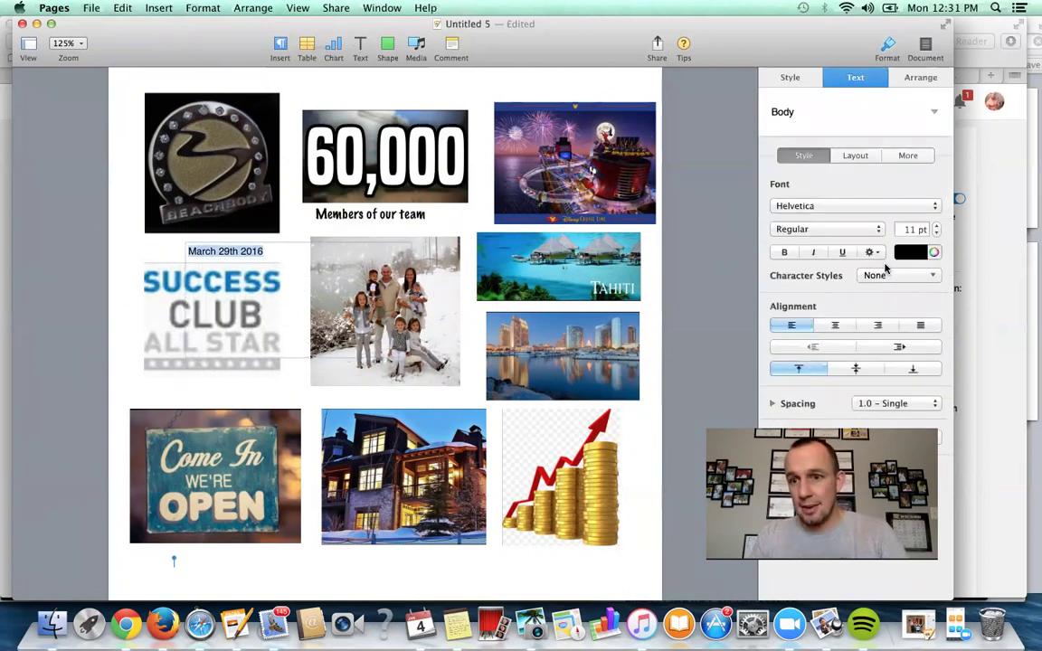
click(935, 252)
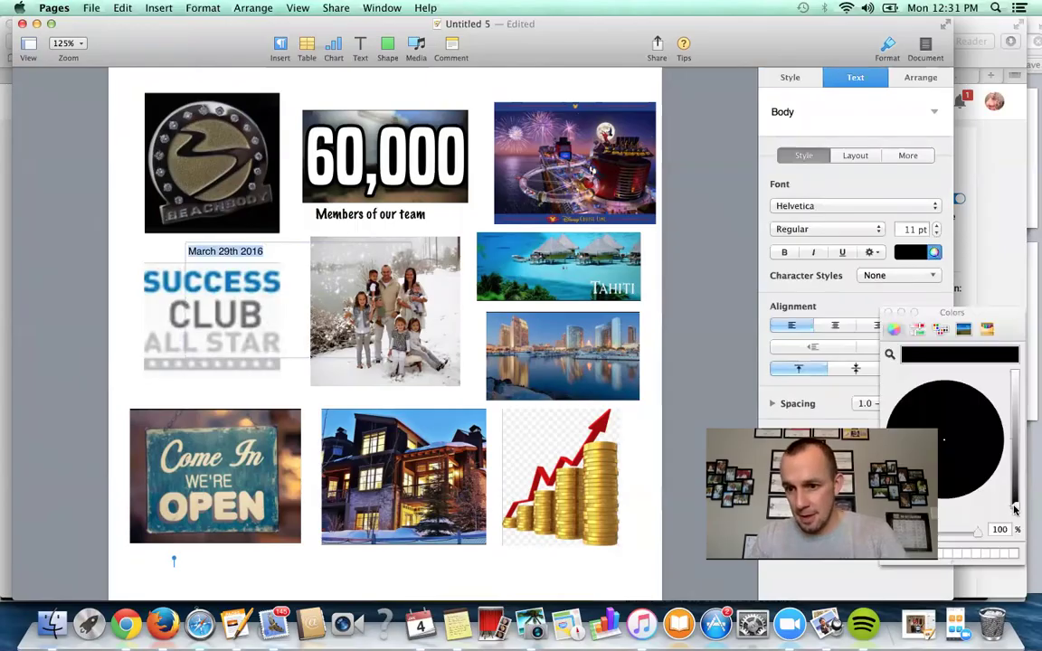
drag(1015, 509, 1015, 373)
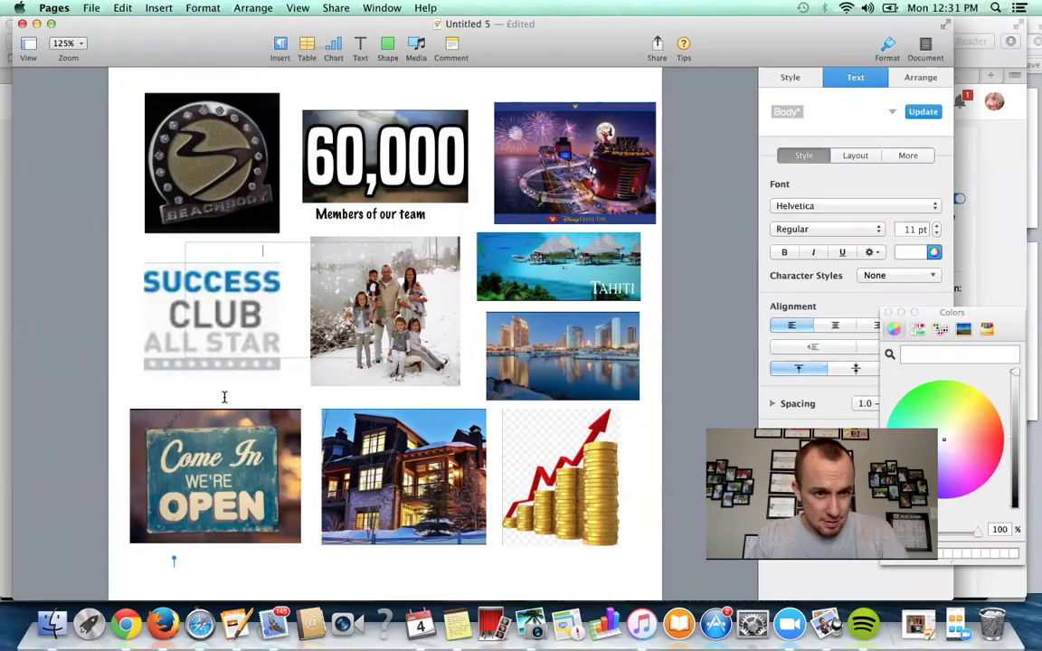
click(170, 558)
drag(234, 319, 245, 289)
drag(308, 328, 387, 240)
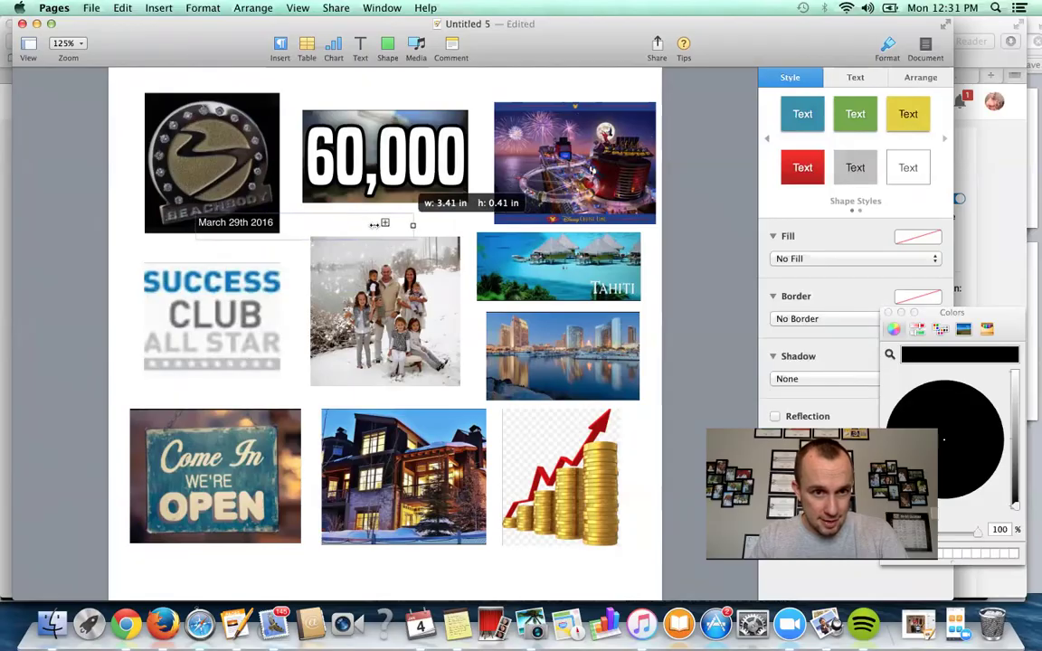
drag(418, 223, 282, 225)
click(302, 275)
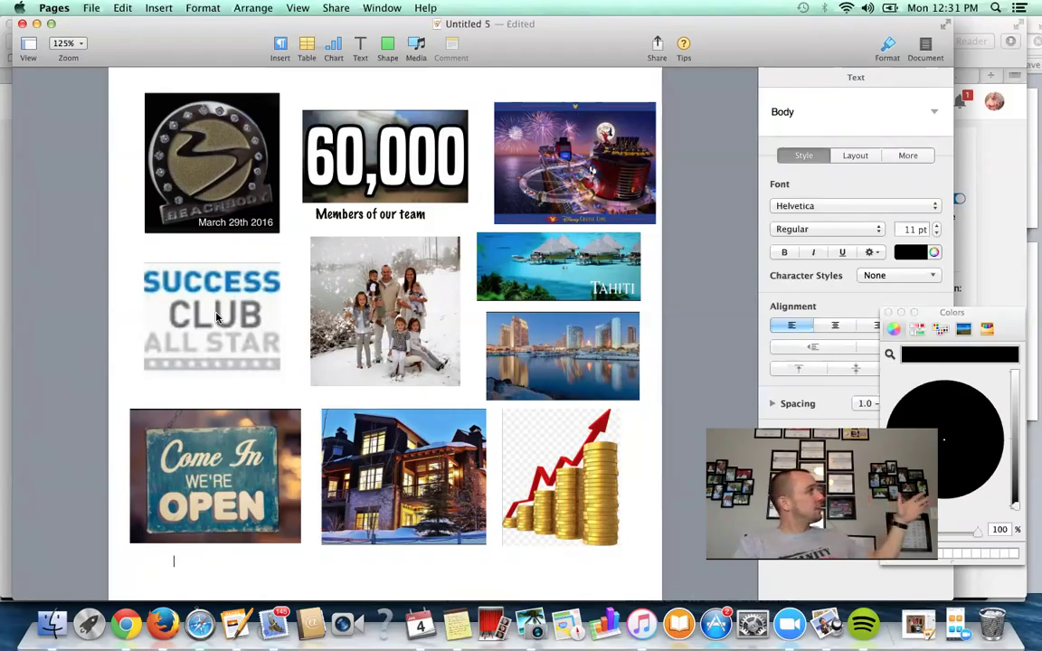
click(215, 315)
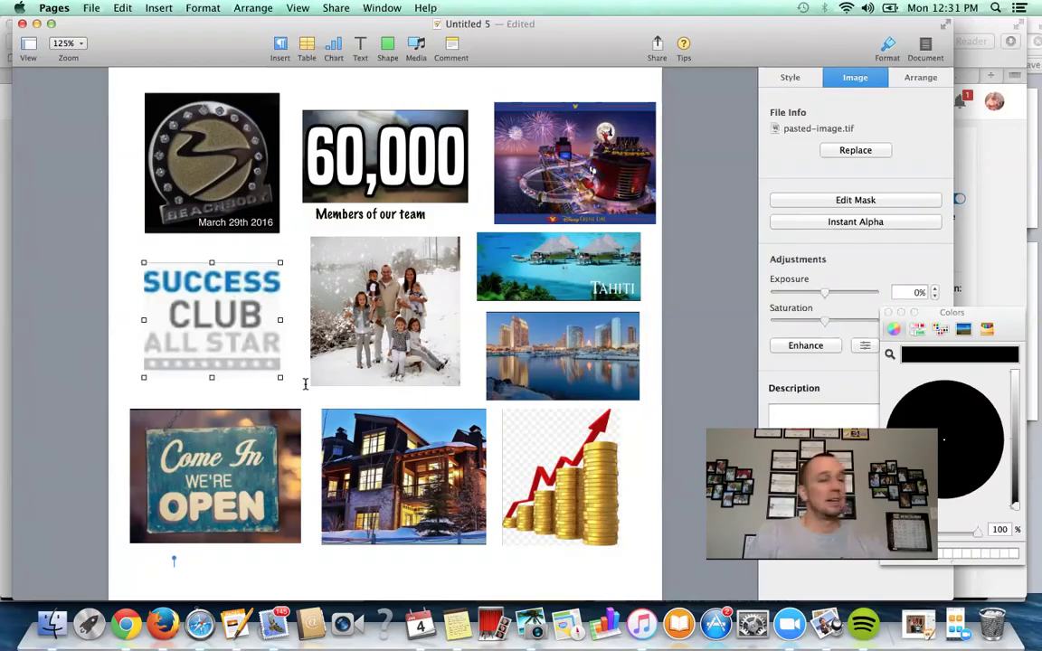
Step: Add a text box reading "Open 4th and 5th Business Center"
click(218, 507)
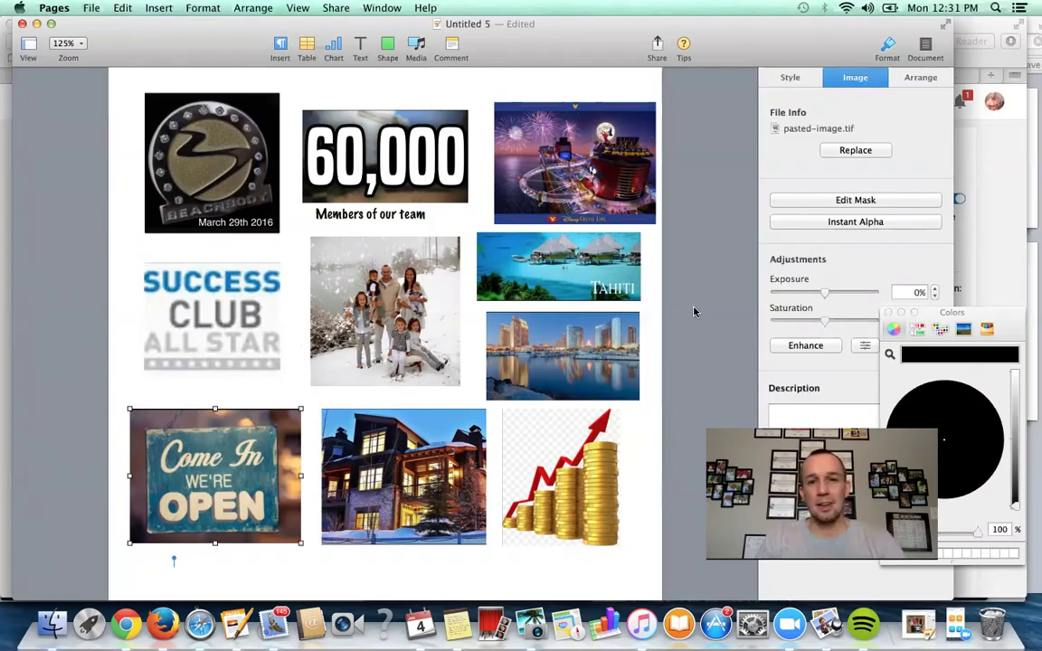
click(359, 50)
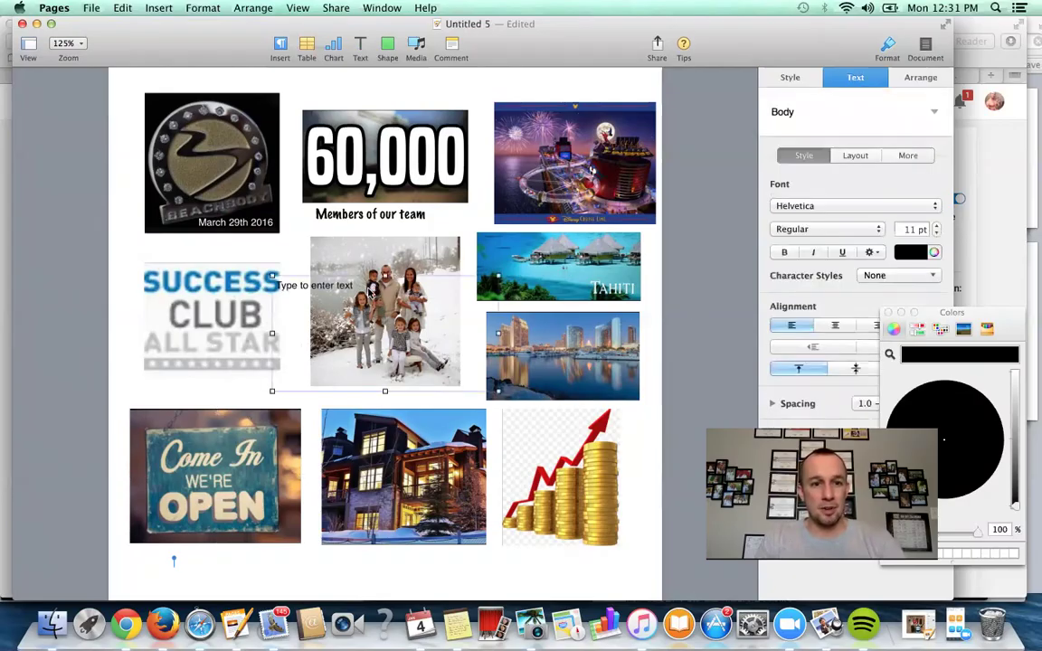
click(280, 286)
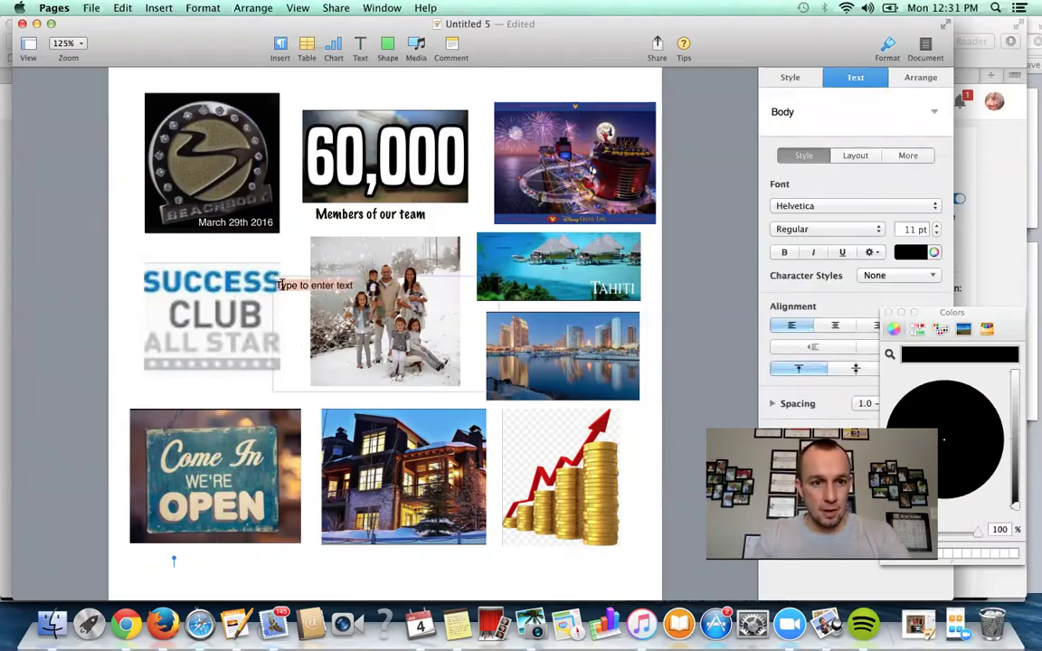
text(Open 4th and 5)
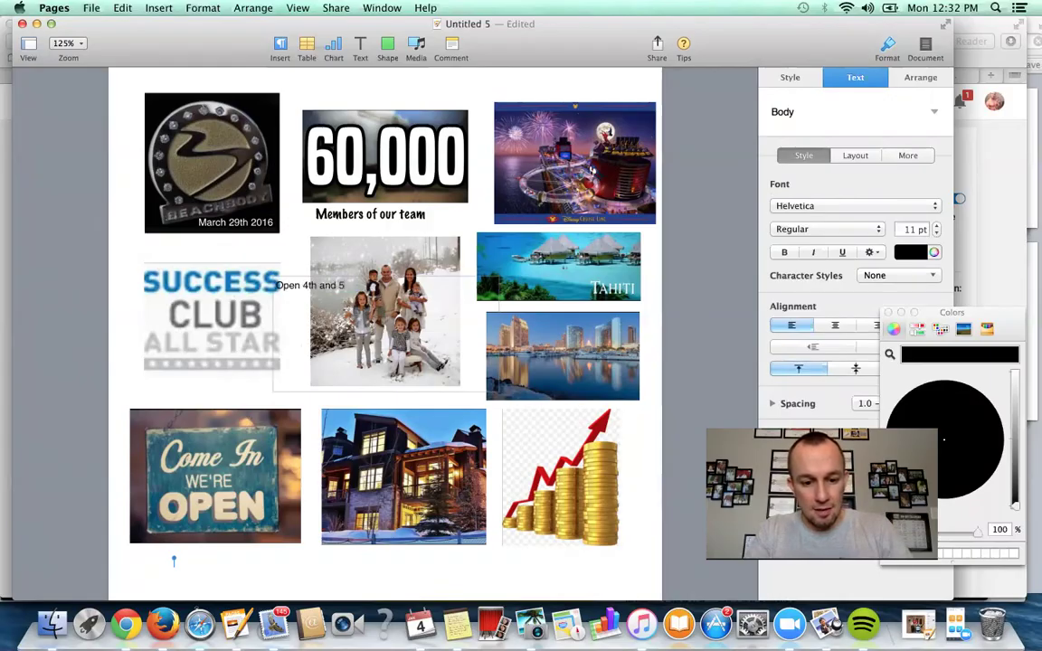
text(Business Center)
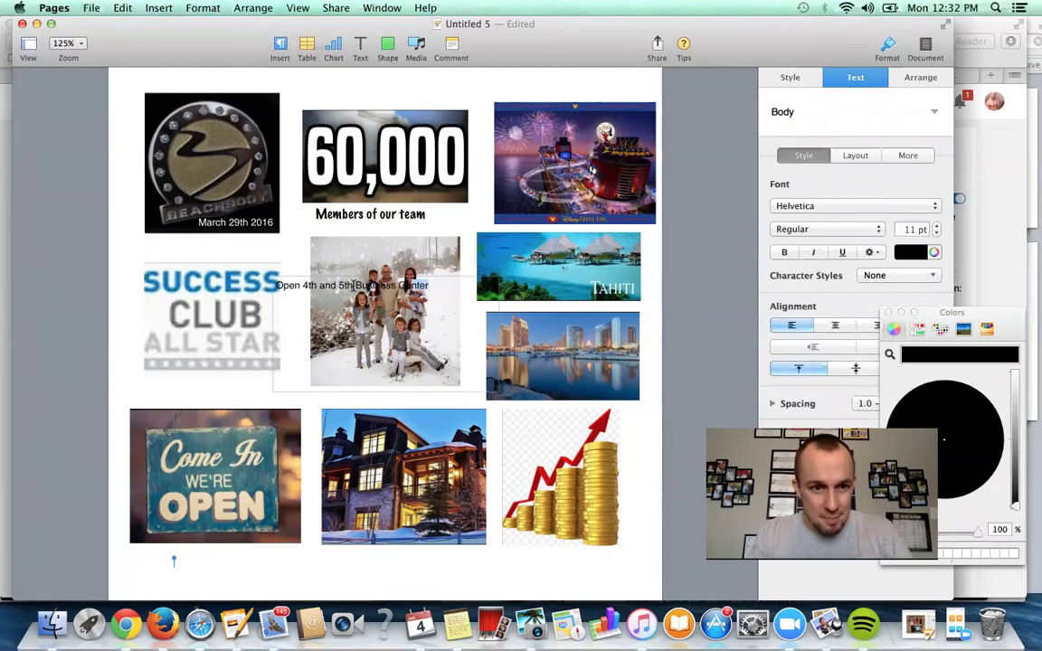
drag(432, 285, 253, 286)
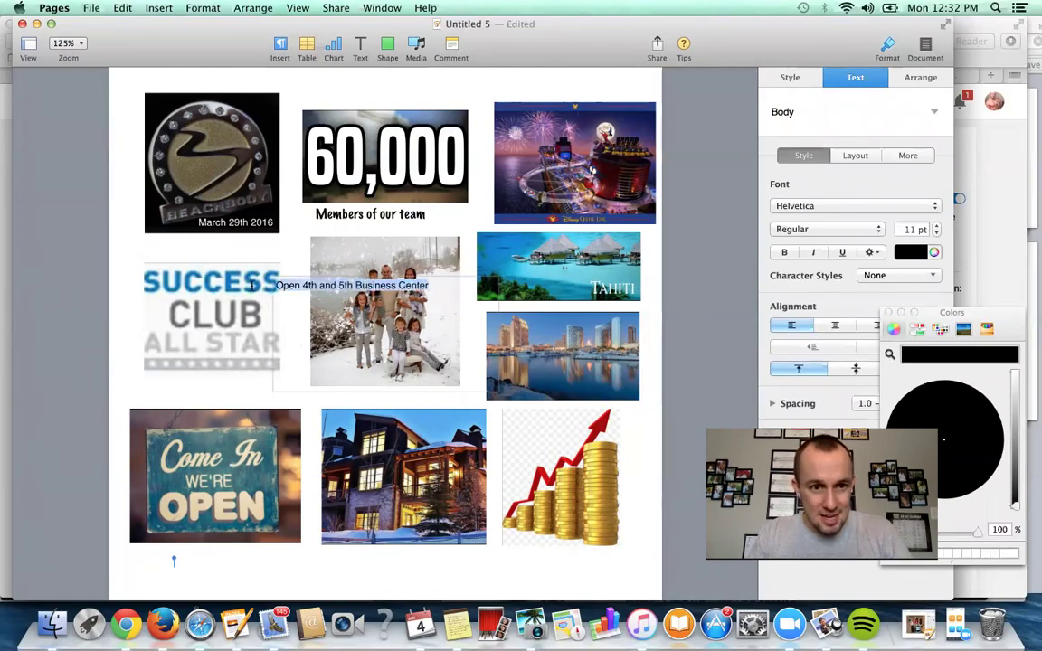
click(429, 405)
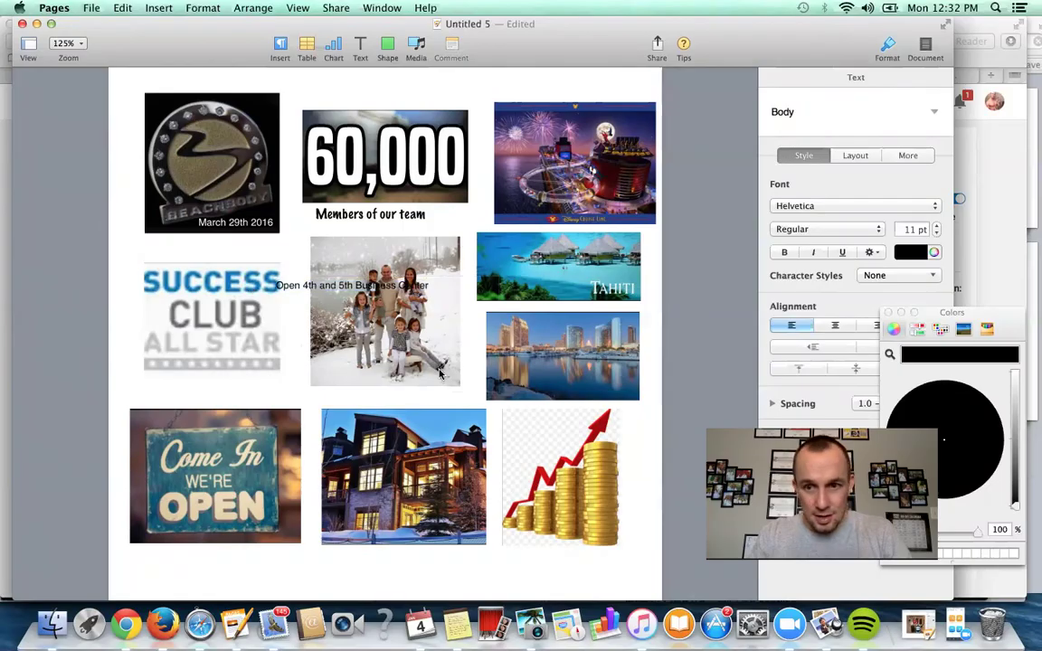
click(458, 286)
triple_click(425, 286)
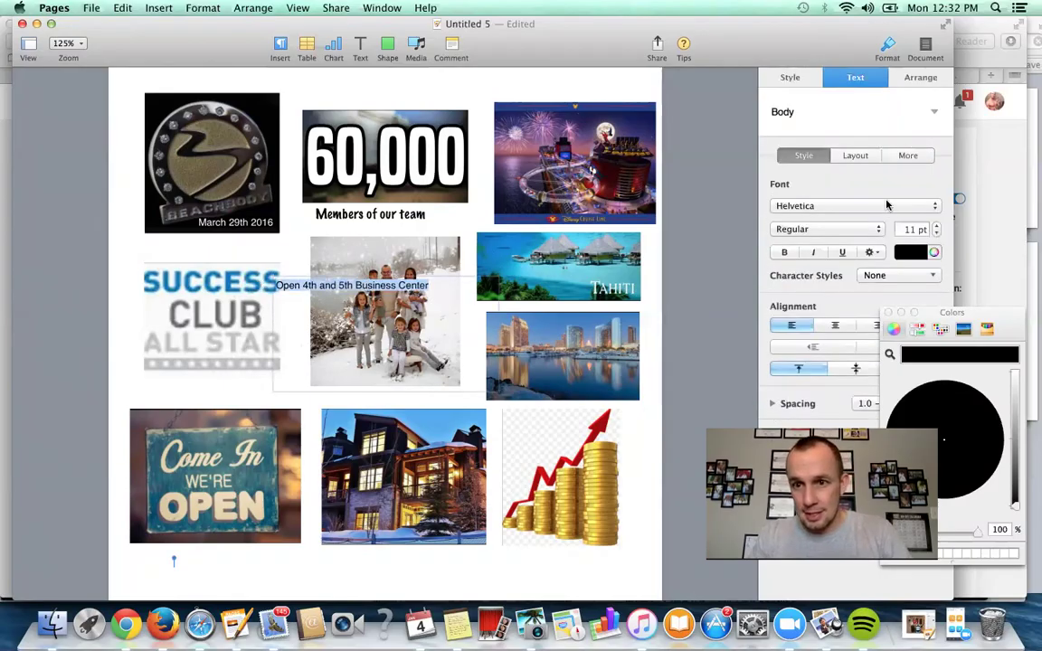
Step: Set the caption in Marker Felt and fit its box beneath the Come In We're Open sign
click(884, 205)
click(814, 358)
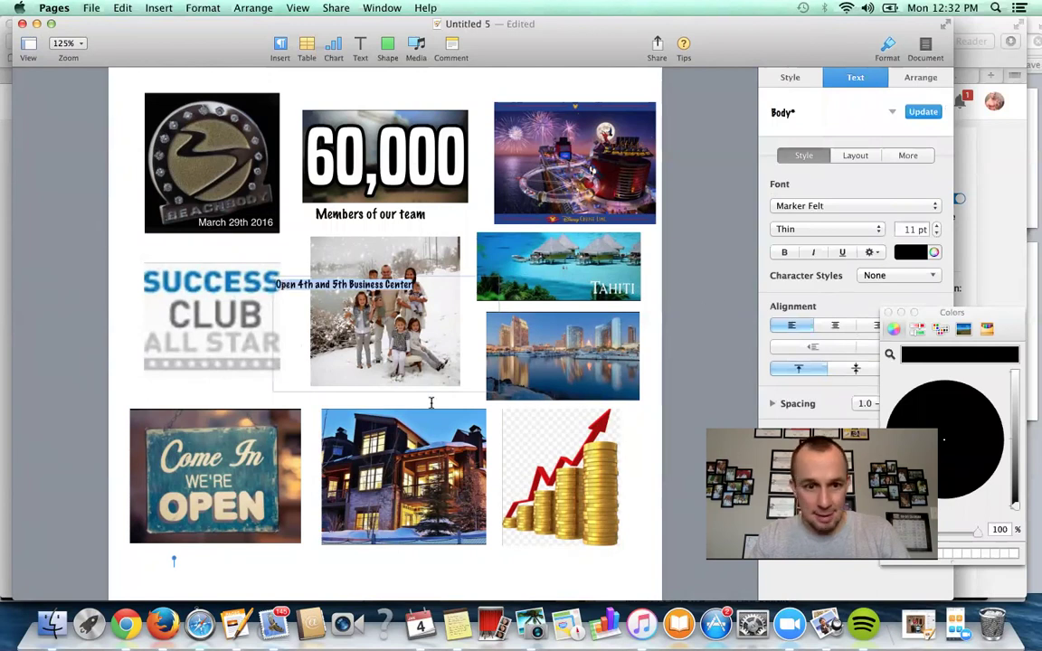
click(389, 391)
drag(384, 391, 384, 297)
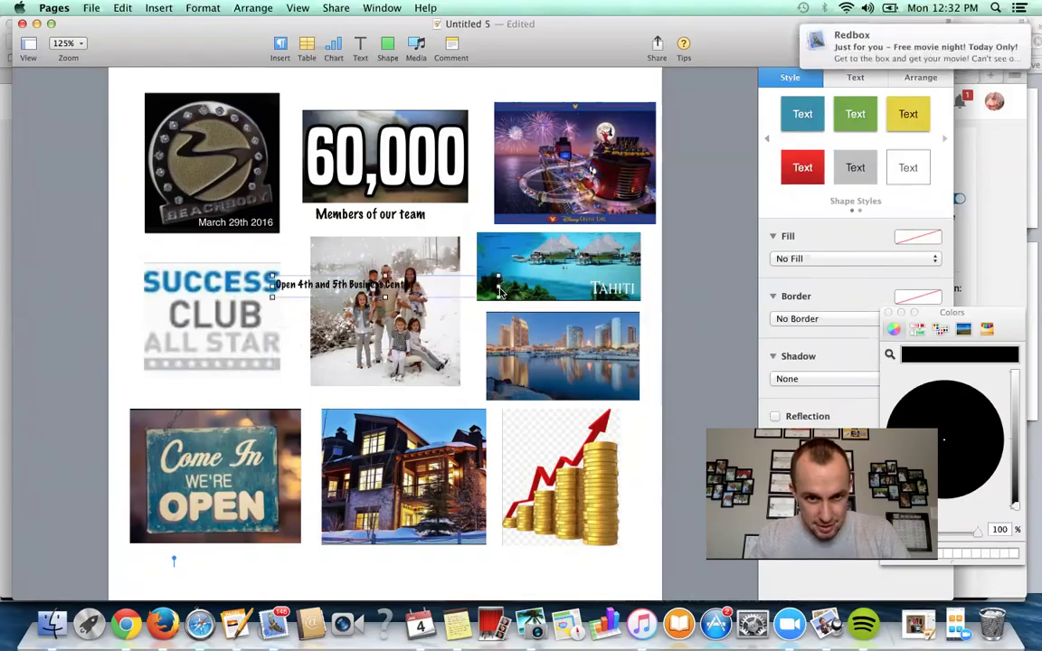
mouse_move(499, 288)
mouse_down()
mouse_move(420, 287)
mouse_move(234, 560)
mouse_up()
click(389, 378)
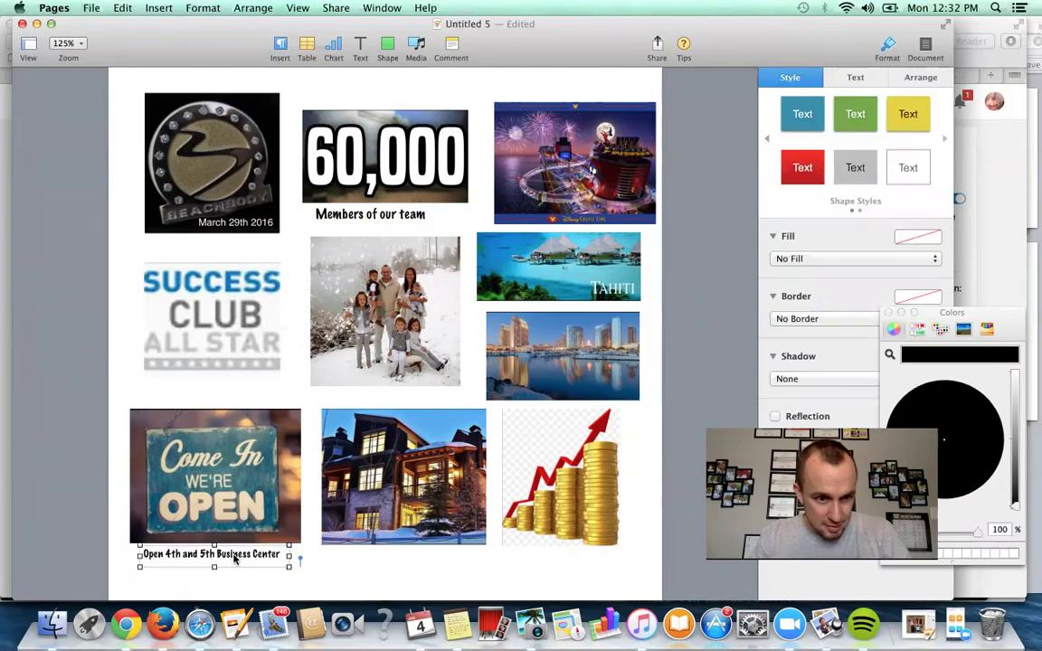
click(235, 583)
click(376, 541)
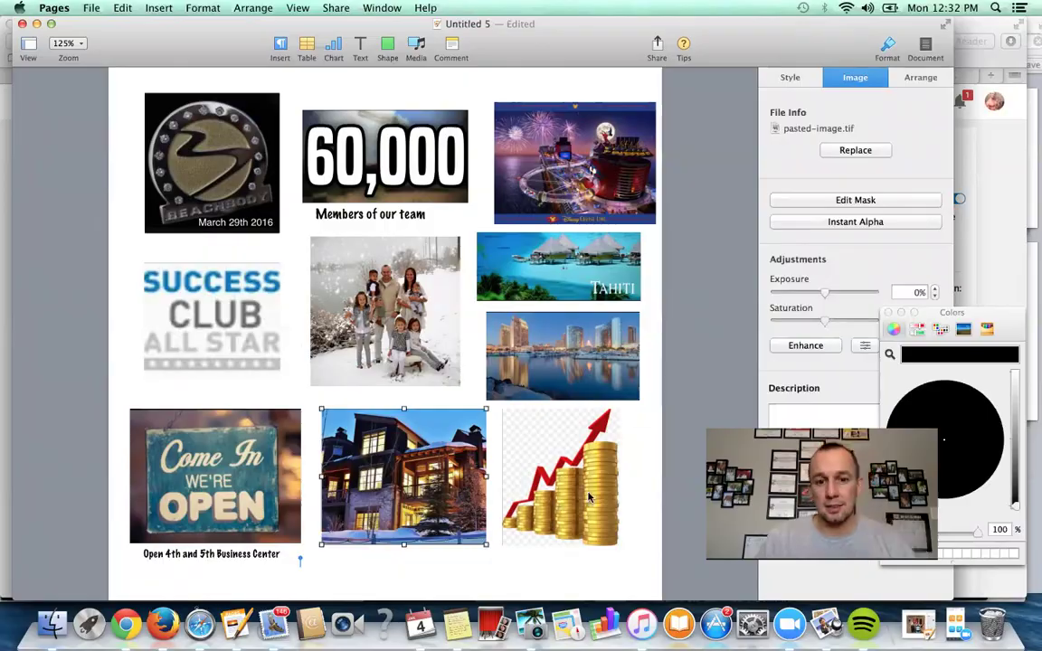
click(551, 541)
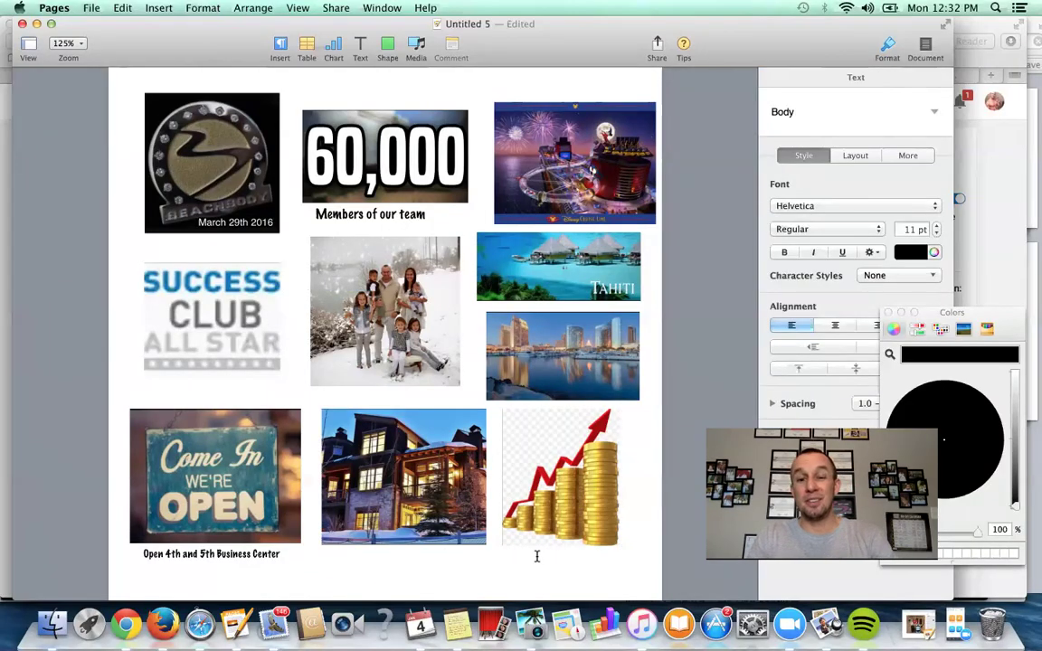
Step: Take a first screenshot of the vision board area, out to the page's lower-right corner
click(549, 263)
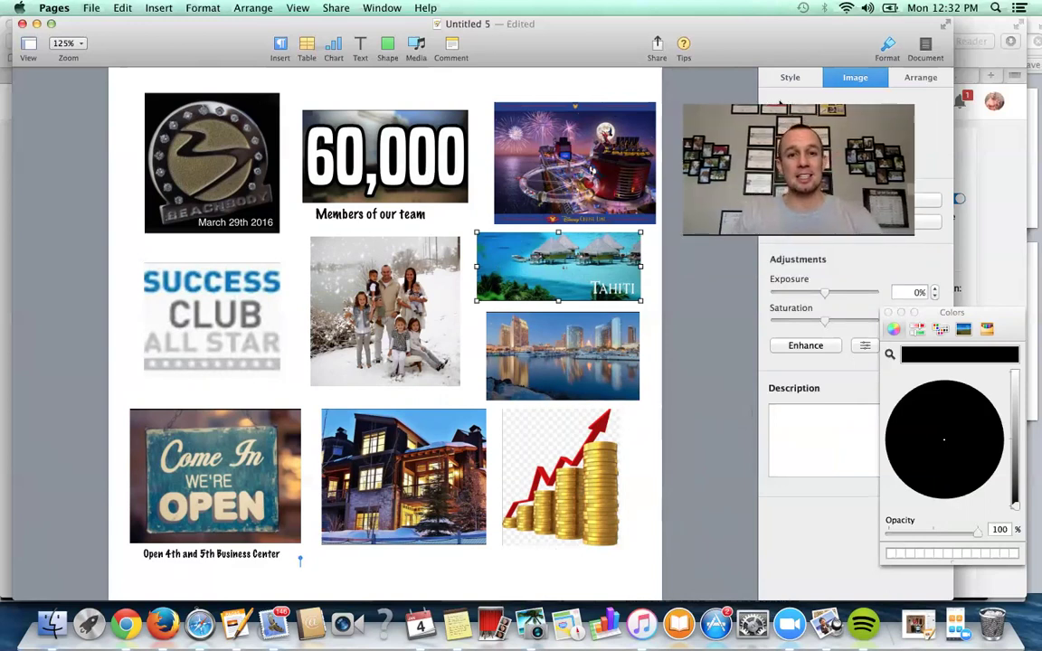
click(655, 390)
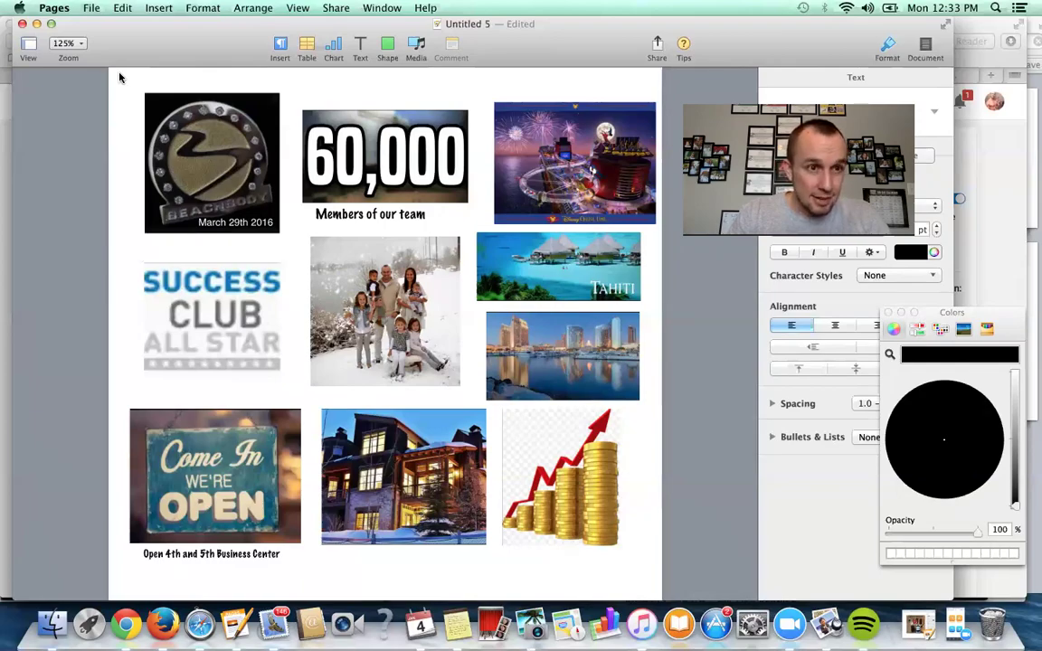
drag(137, 173, 658, 562)
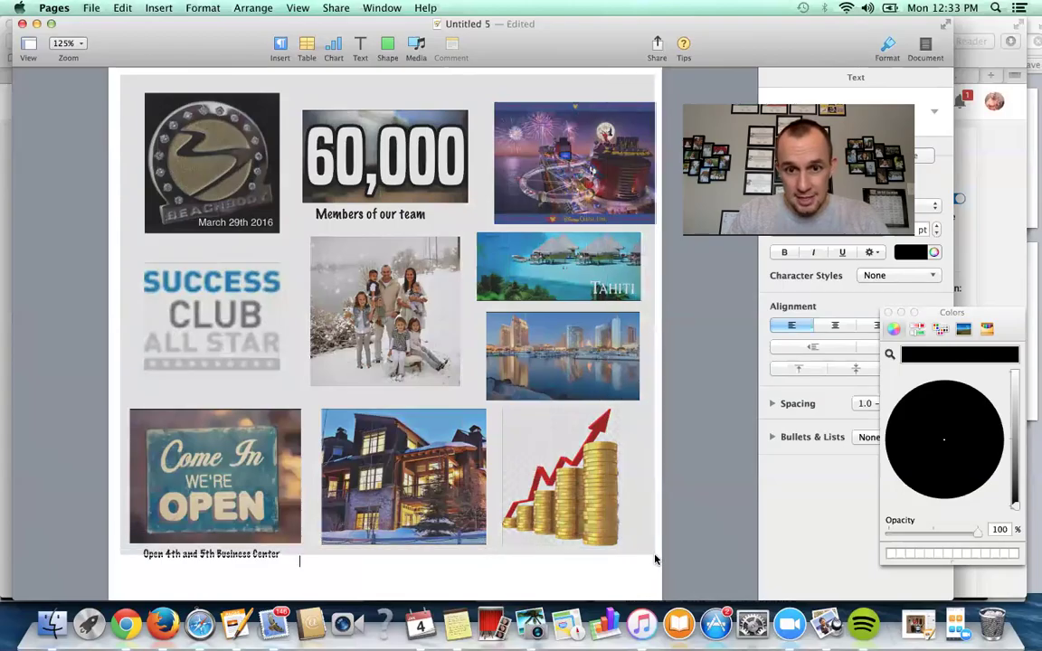
drag(658, 561, 660, 570)
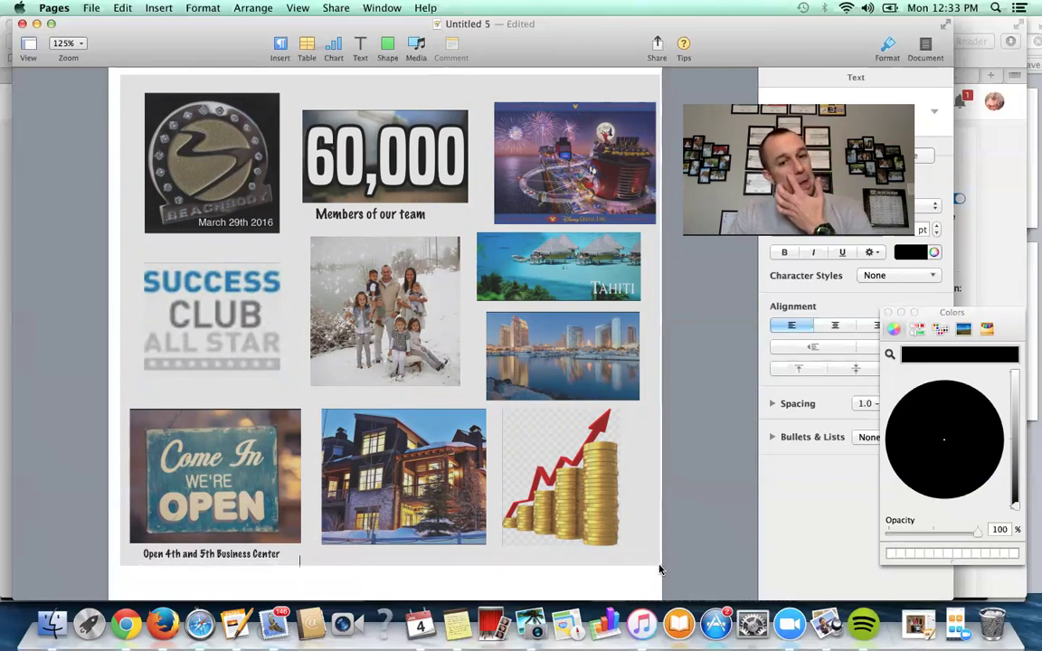
key(Right)
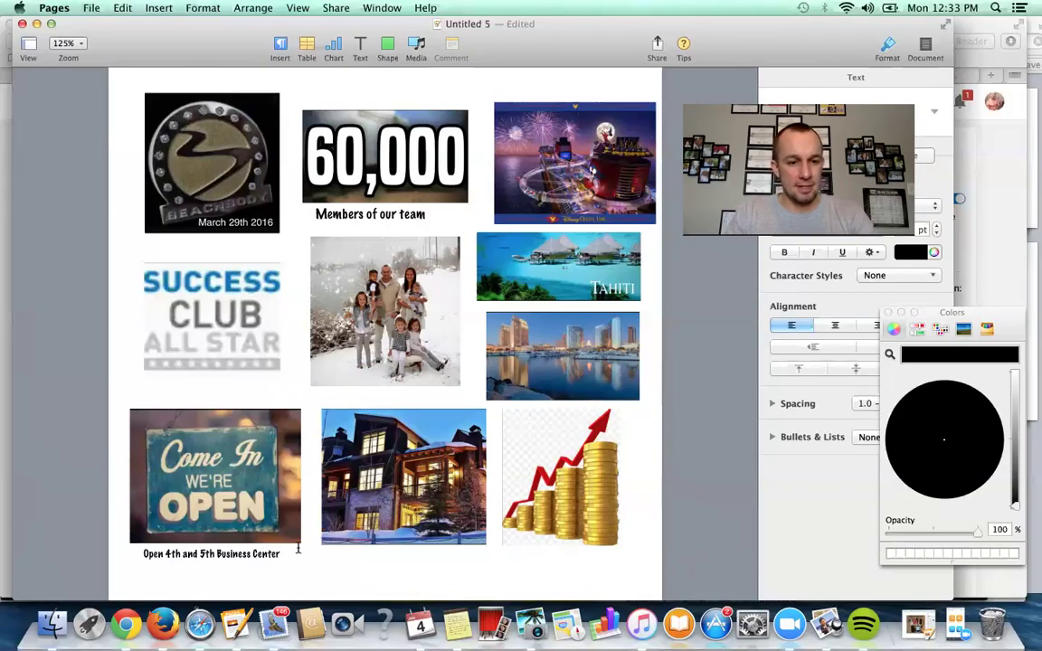
Step: Undo the last board edit, screenshot the whole page, and view the Desktop folder in Finder
scroll(295, 562, down, 1)
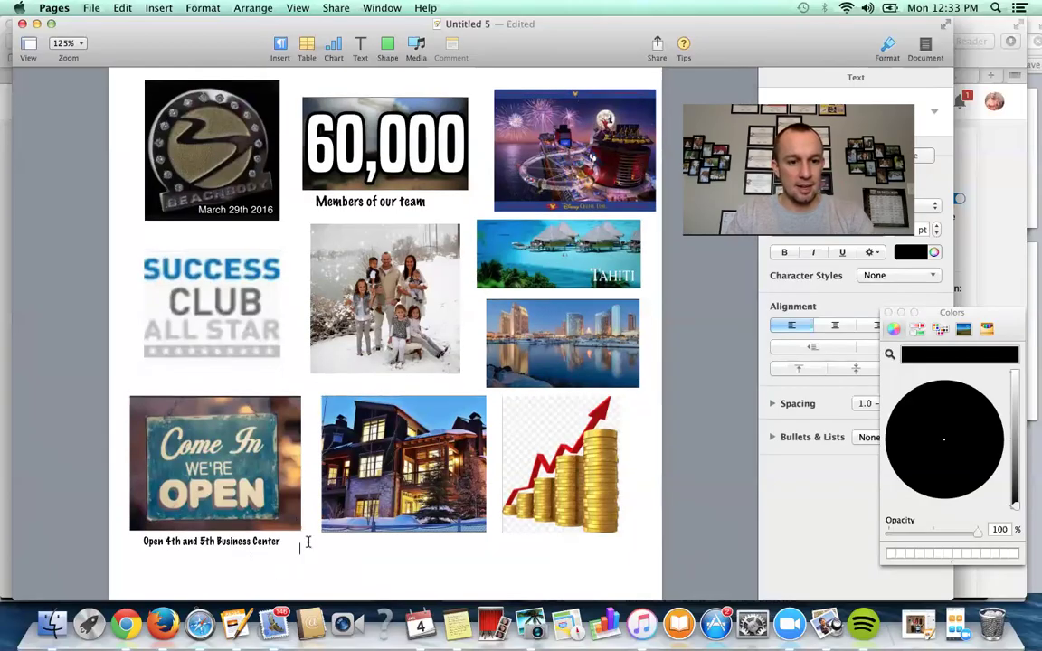
key(ctrl+z)
key(ctrl+z)
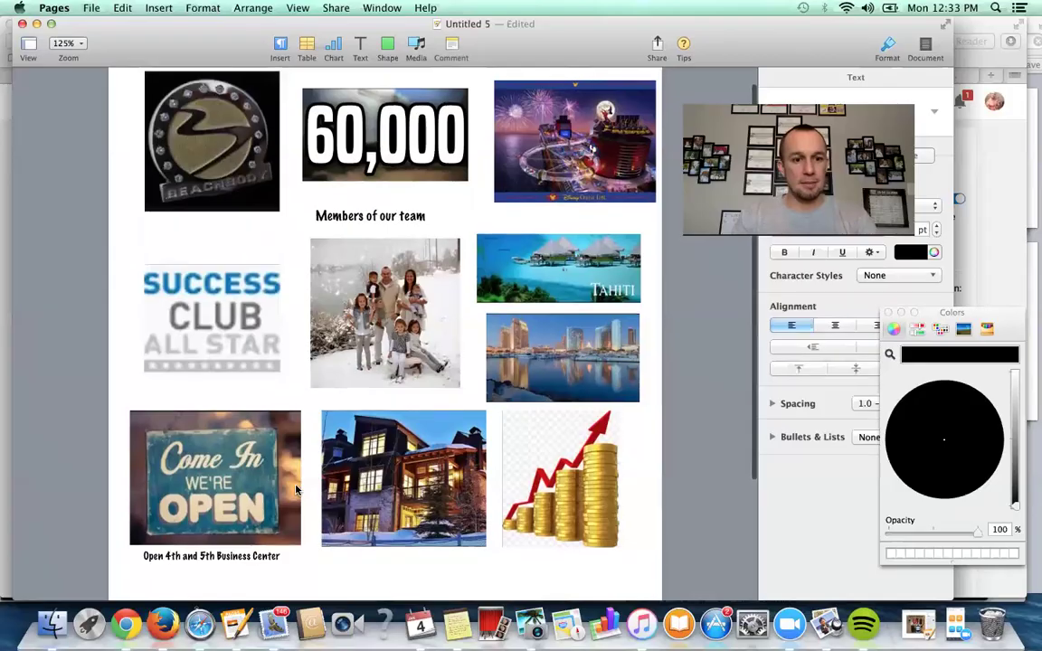
scroll(295, 490, up, 1)
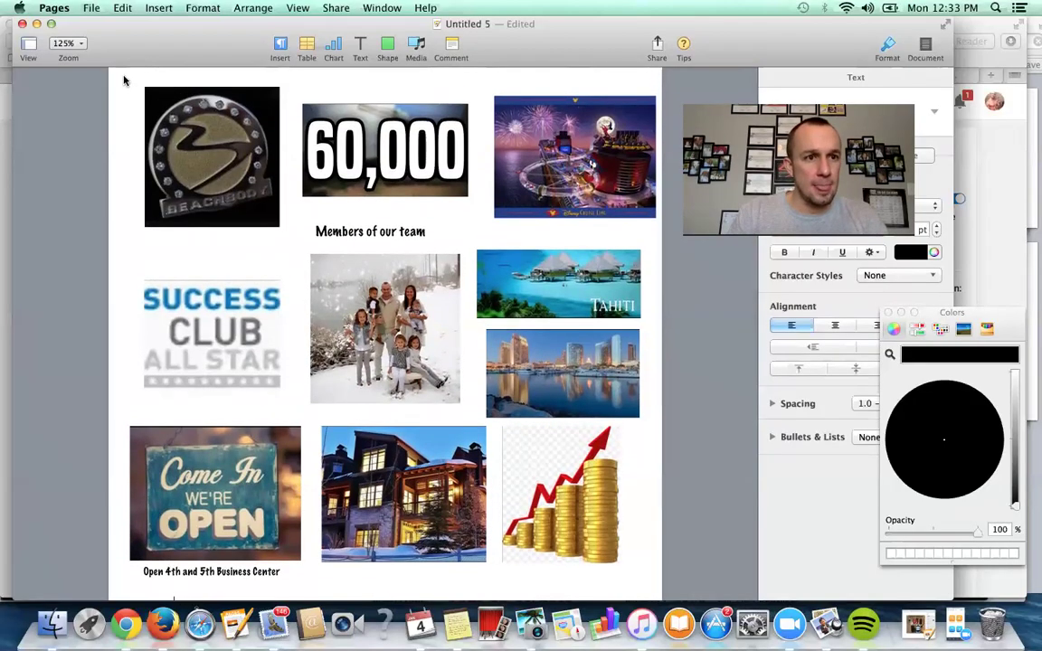
drag(125, 82, 658, 590)
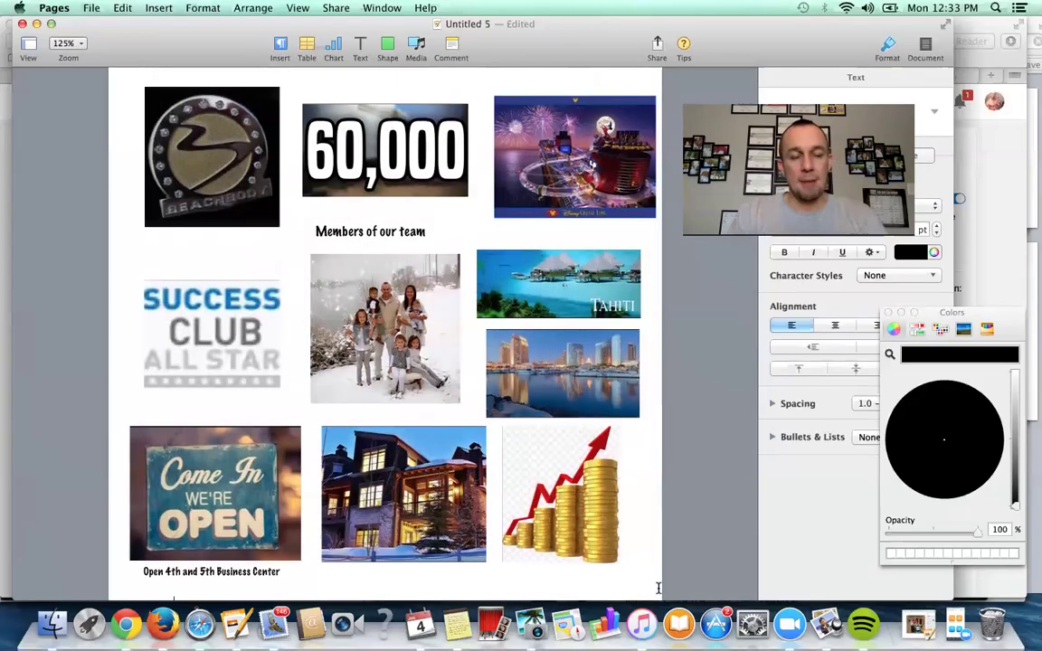
click(53, 625)
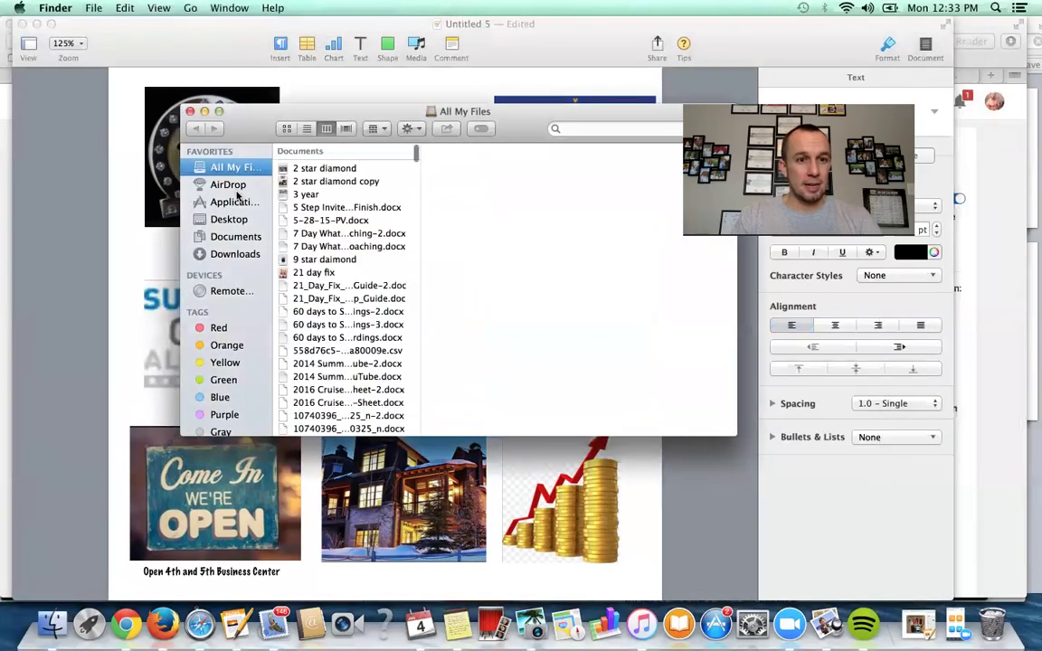
click(237, 223)
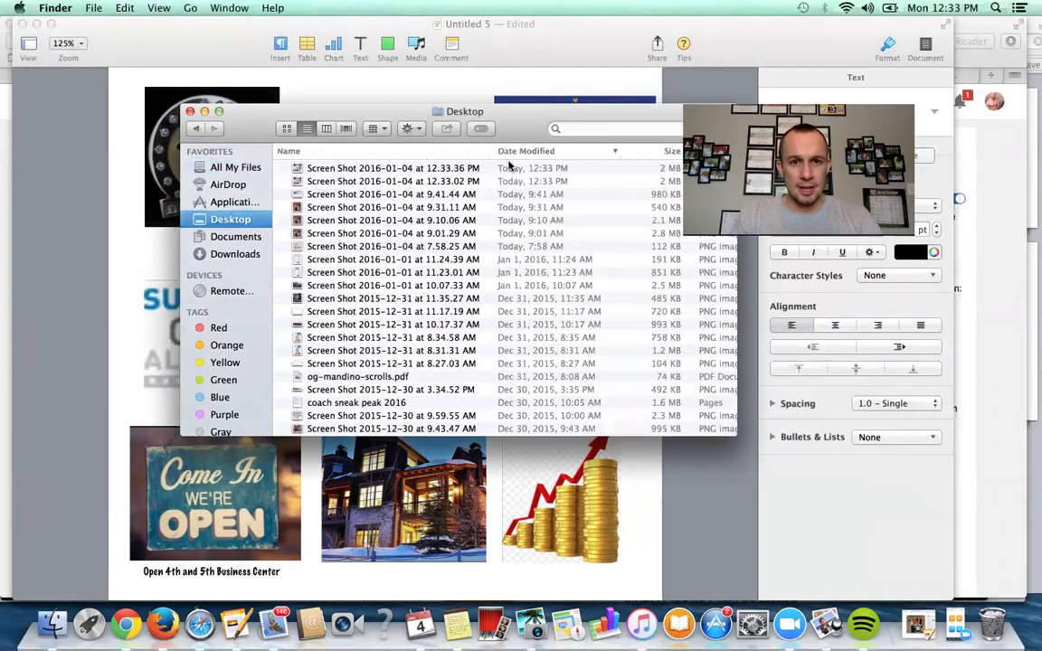
Step: Open the 12:33:36 PM vision board screenshot from the Desktop in Preview and reposition its window
double_click(434, 169)
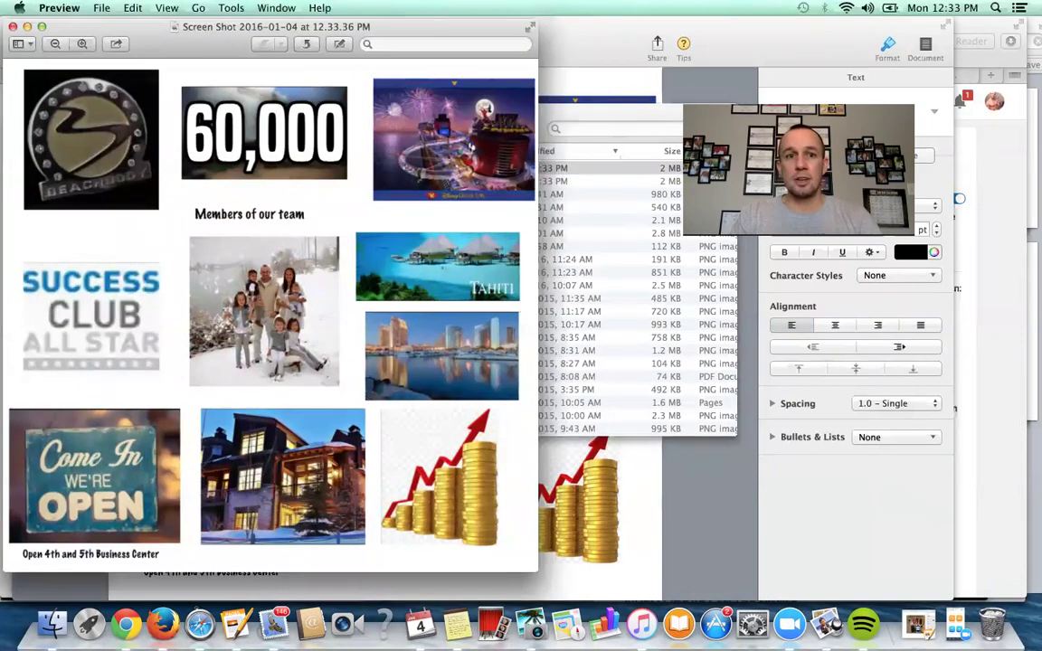
drag(344, 30, 425, 67)
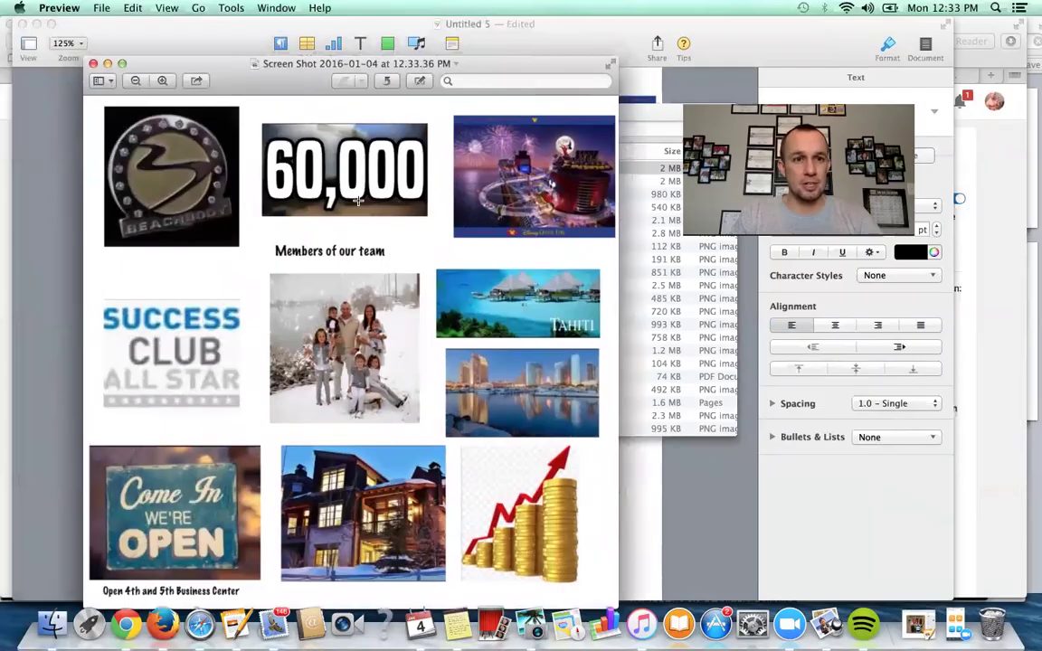
scroll(349, 362, down, 1)
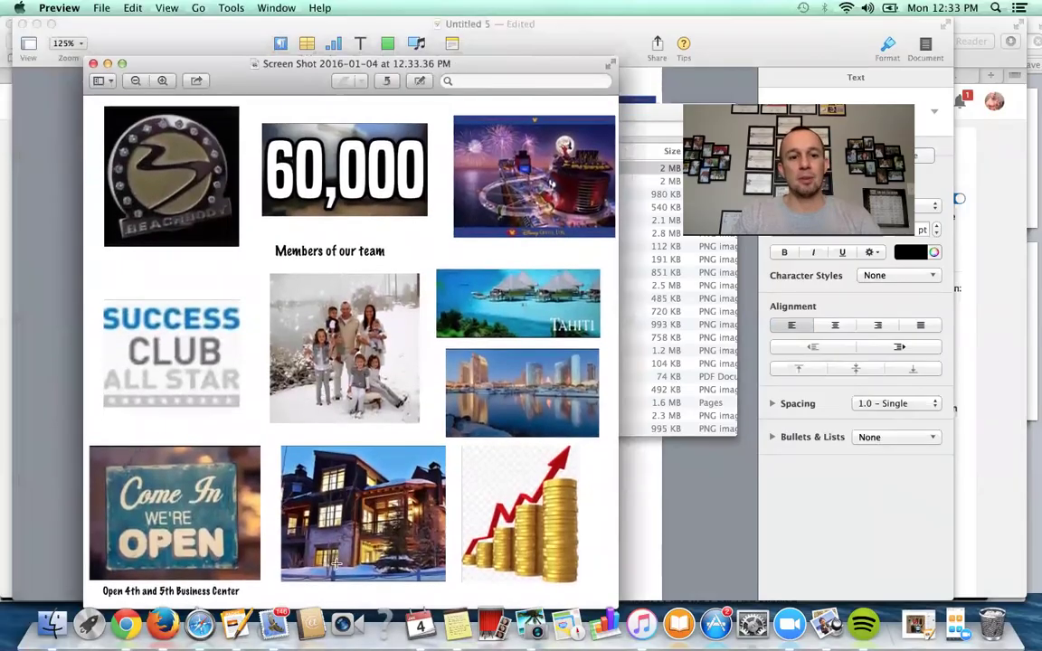